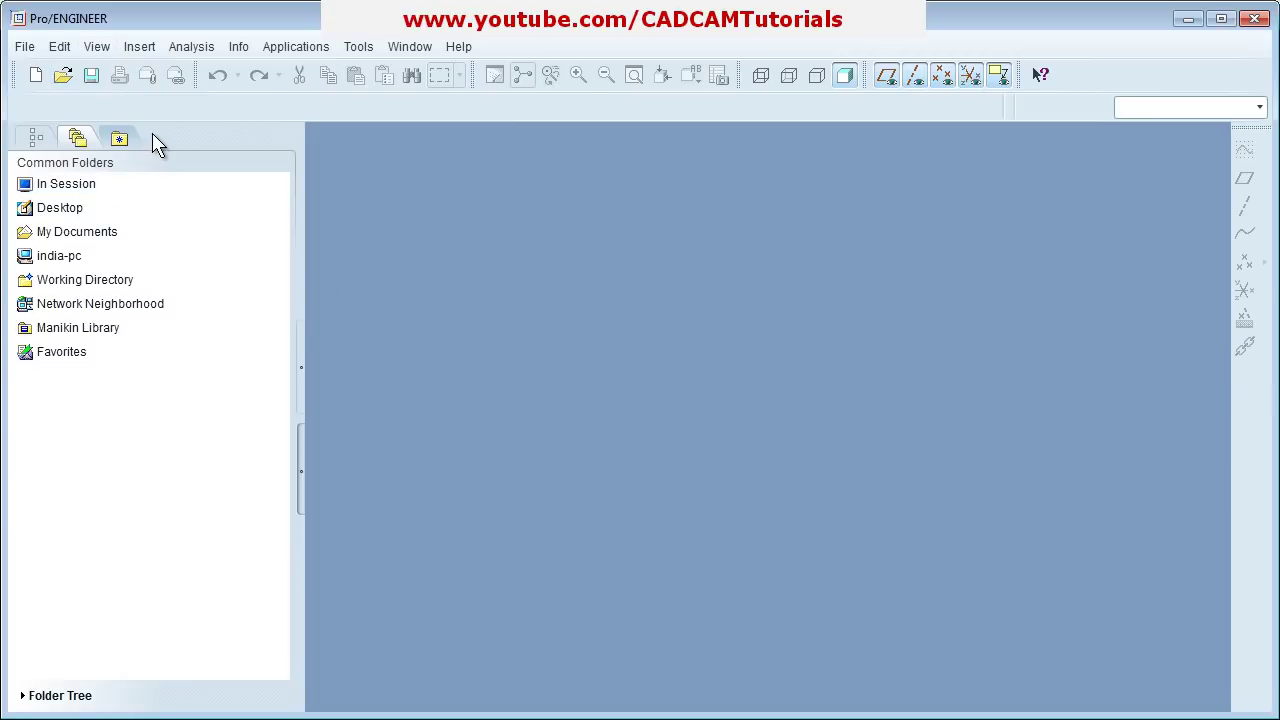
Step: Create a new sketch file named s2d0004
click(37, 78)
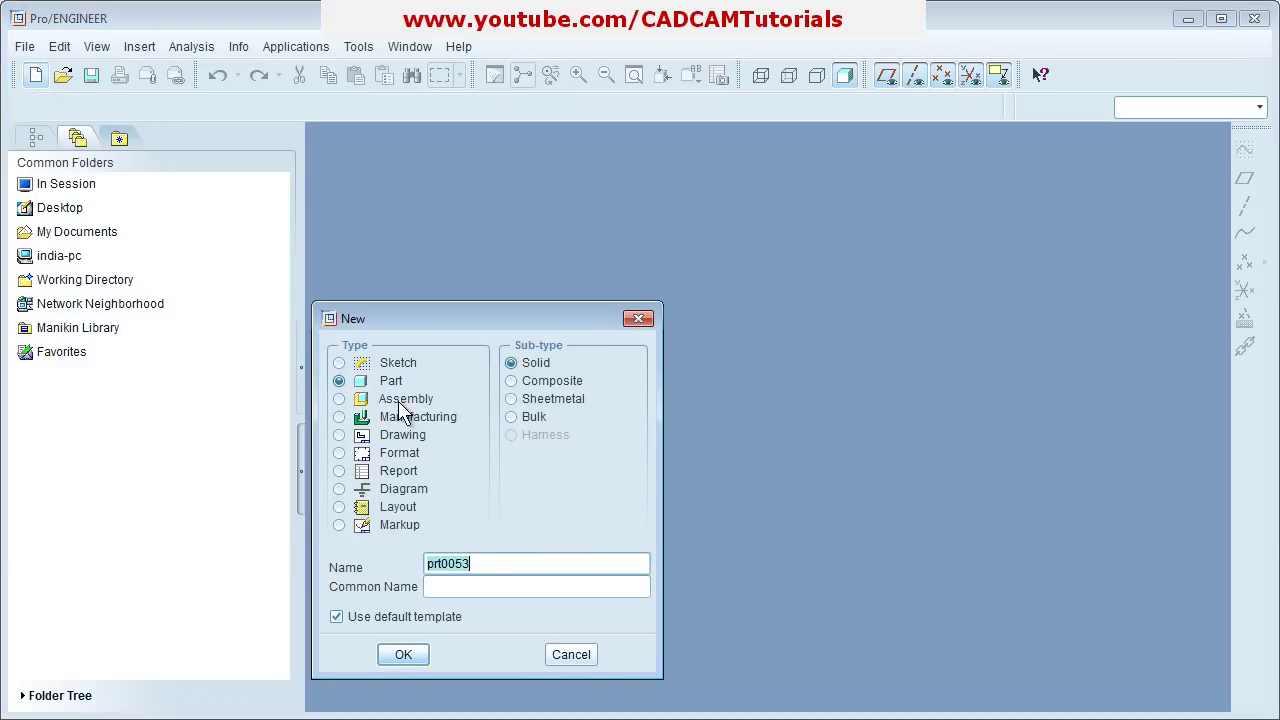
click(340, 364)
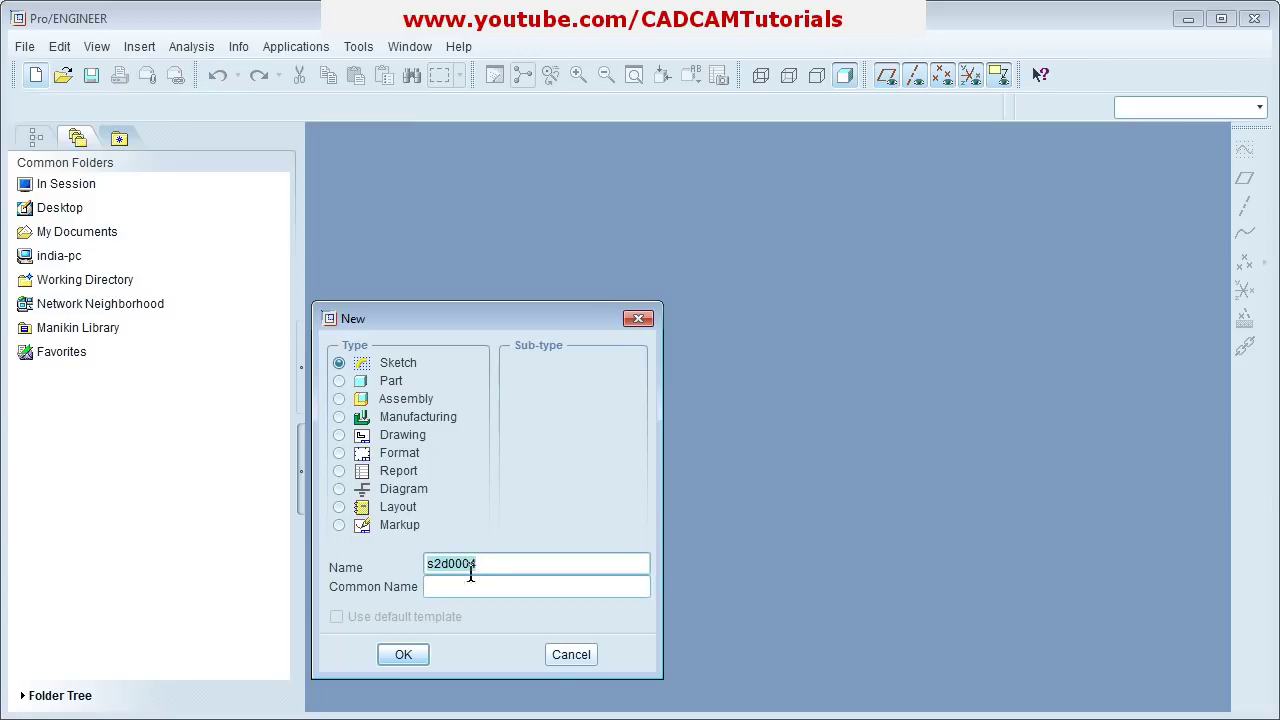
click(401, 656)
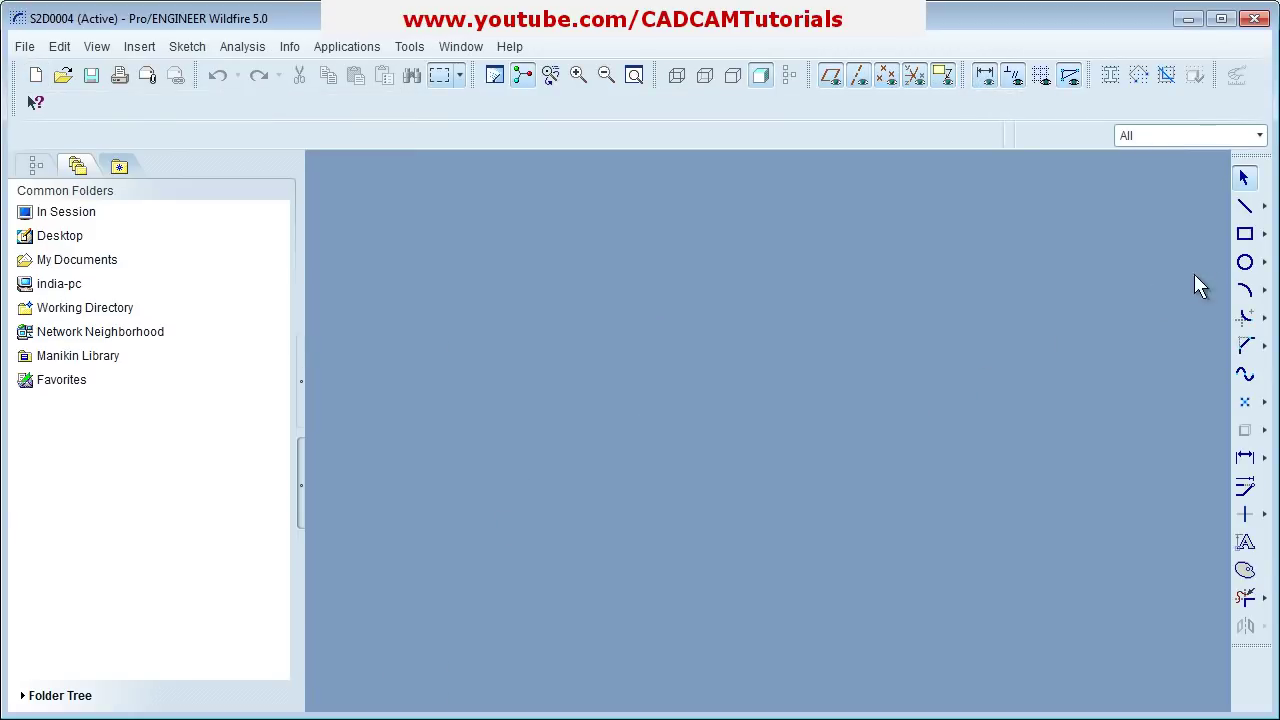
Step: Sketch a single horizontal line about 10.9 long across the middle of the drawing area
click(1245, 207)
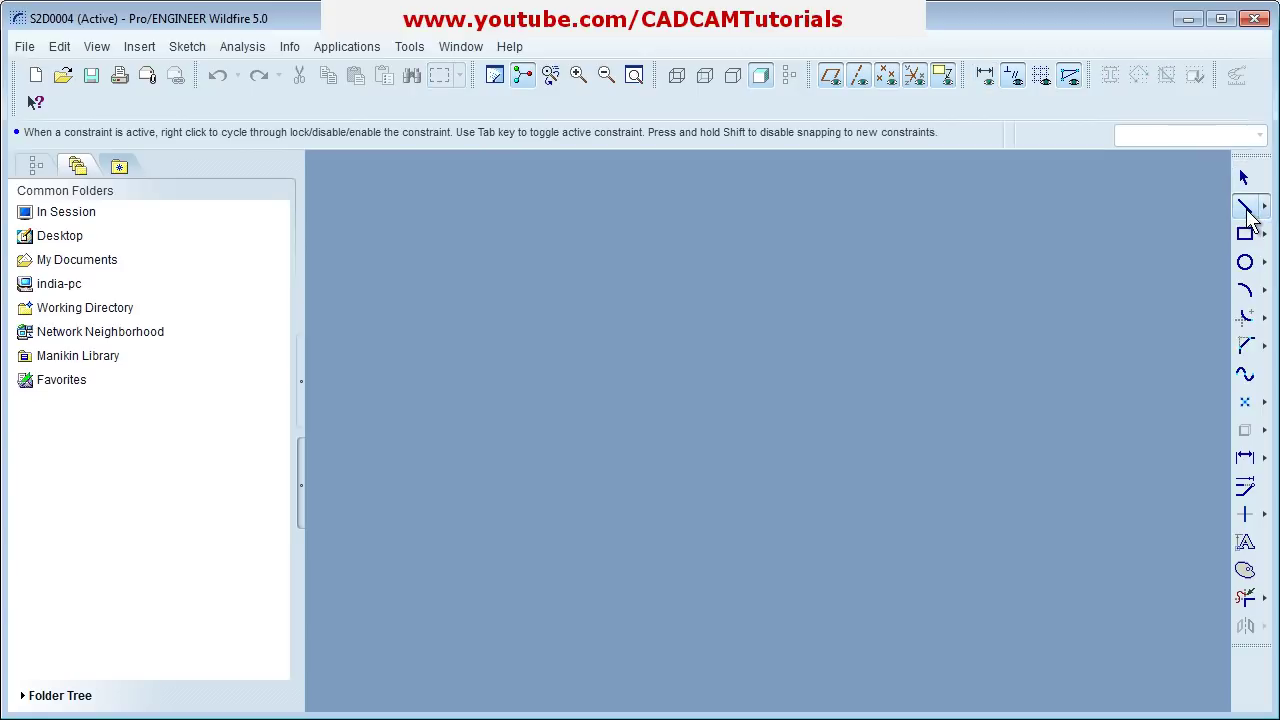
click(542, 467)
click(907, 475)
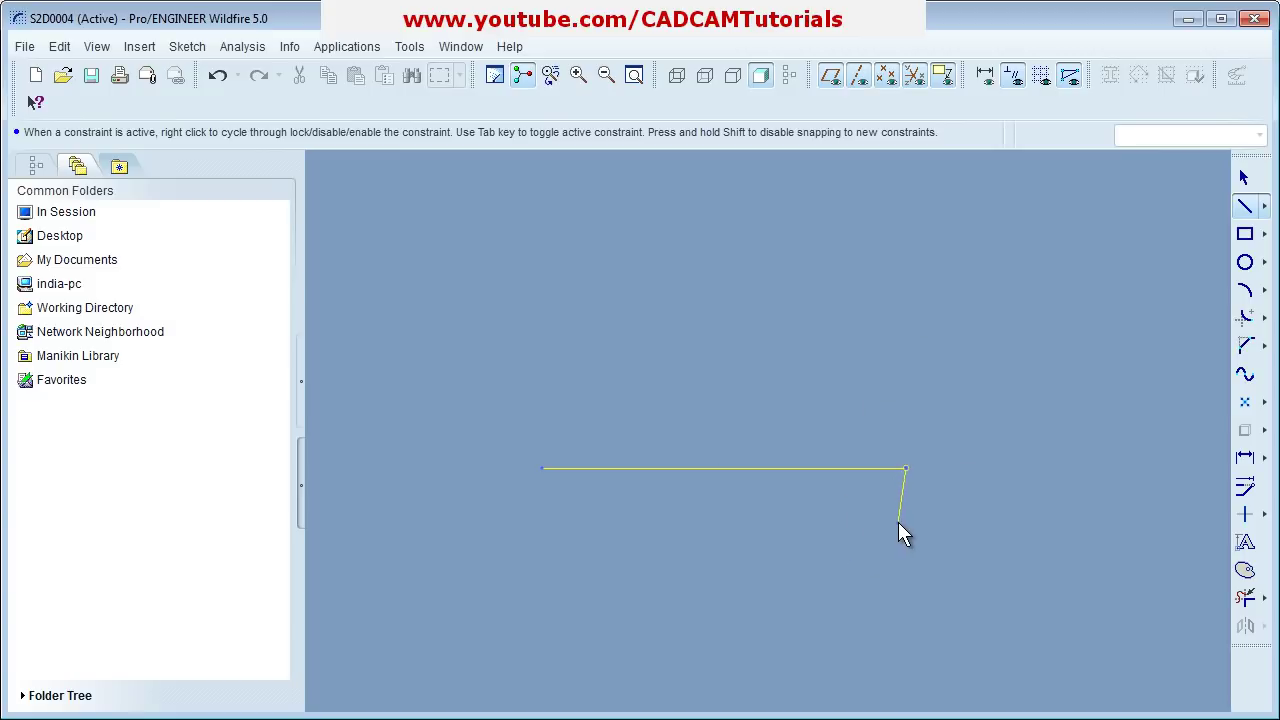
middle_click(898, 522)
middle_click(894, 518)
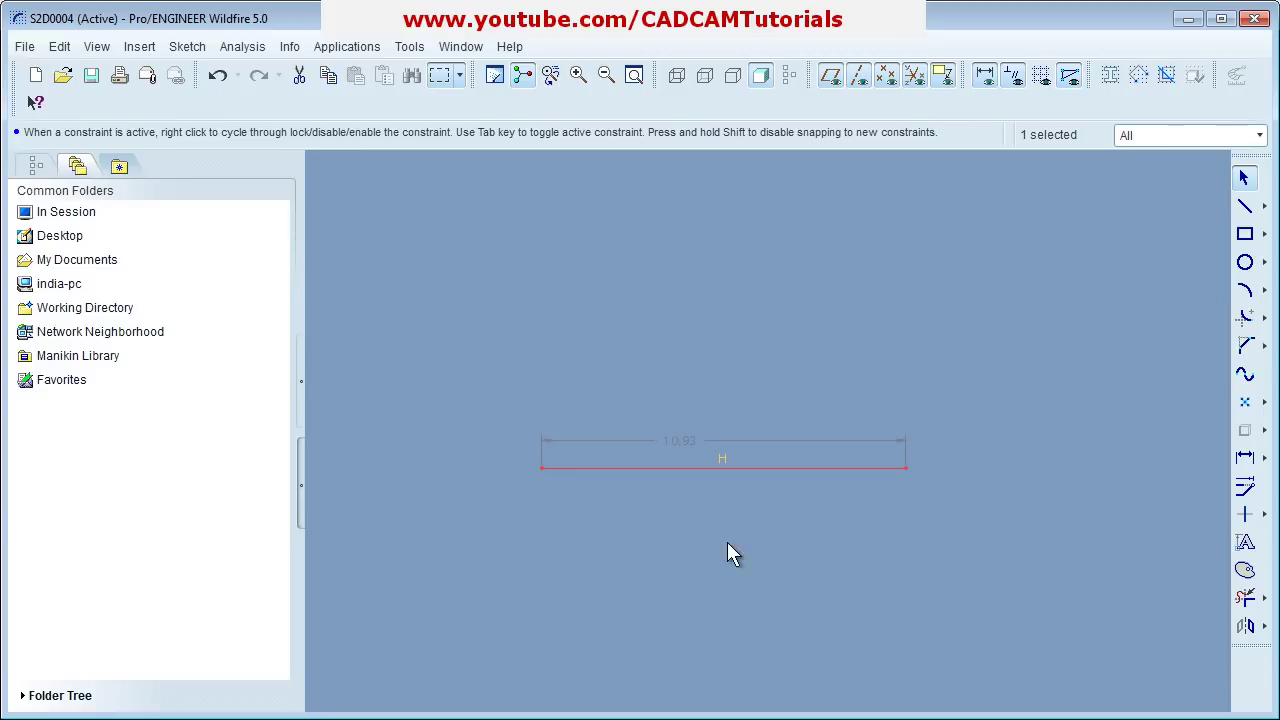
Step: Set the horizontal line's length to 50 and delete the line from the sketch
double_click(687, 444)
text(5)
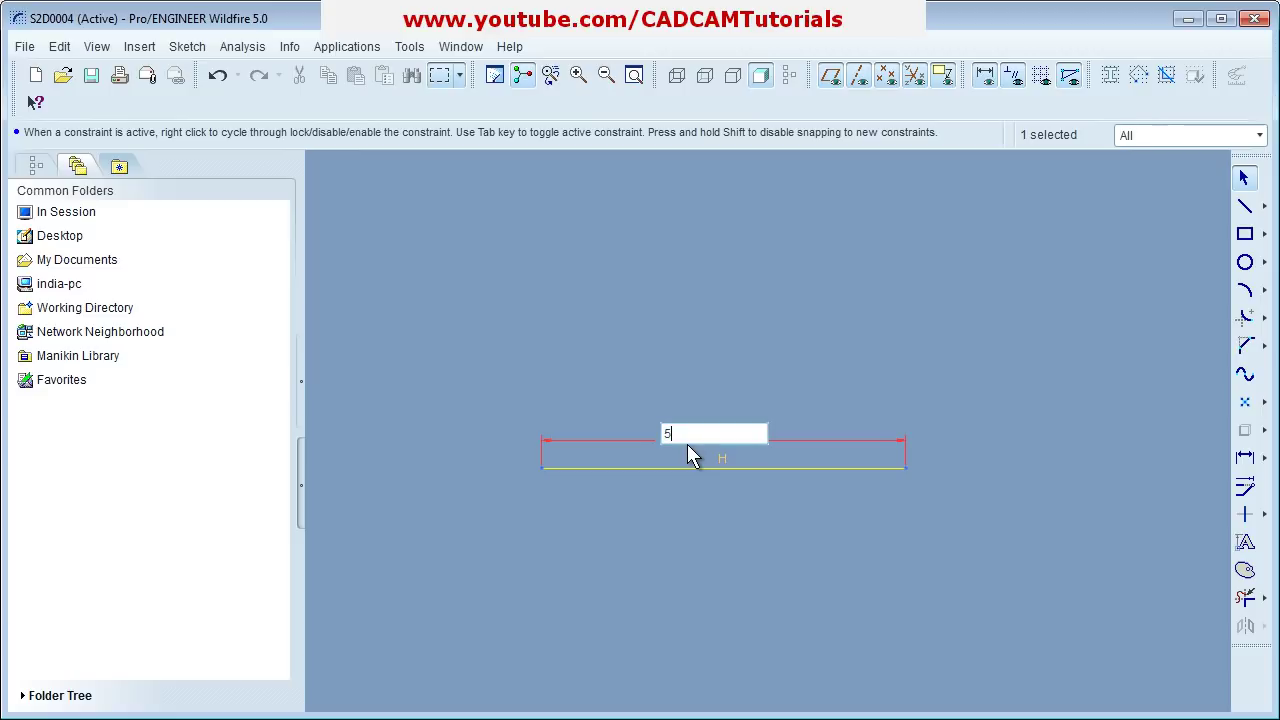
text(0)
key(Return)
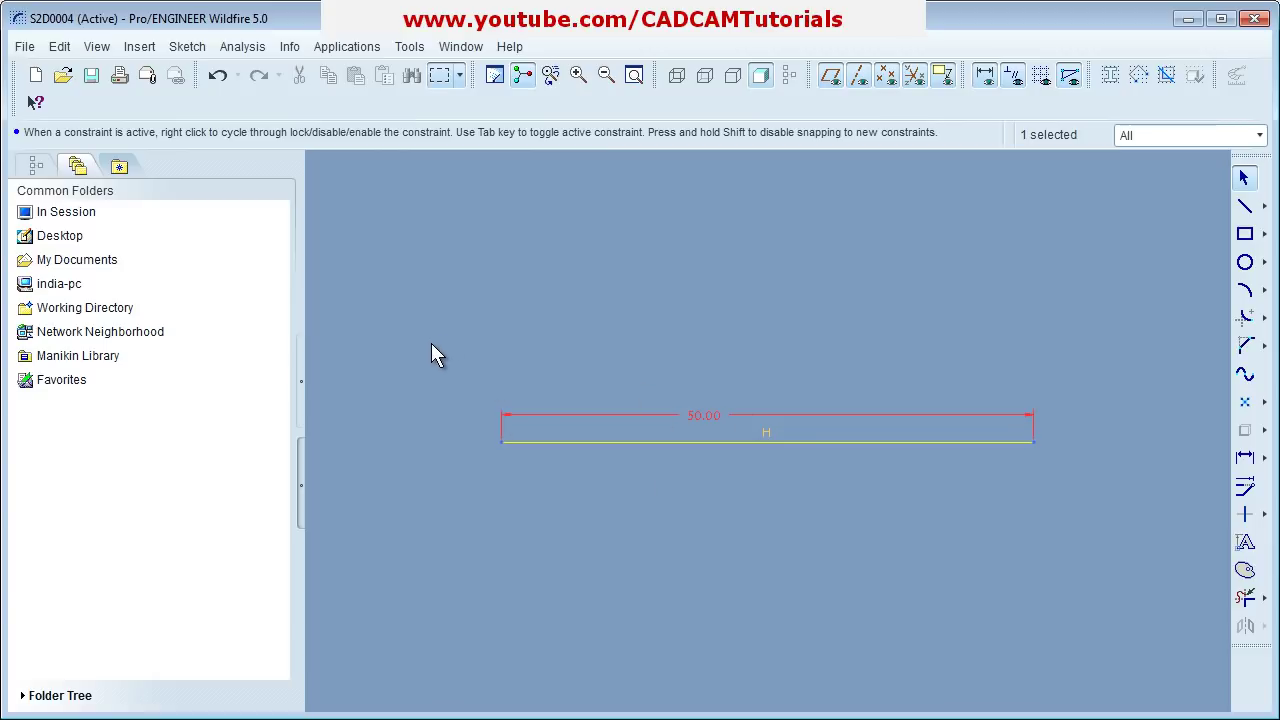
drag(431, 343, 1144, 571)
key(Delete)
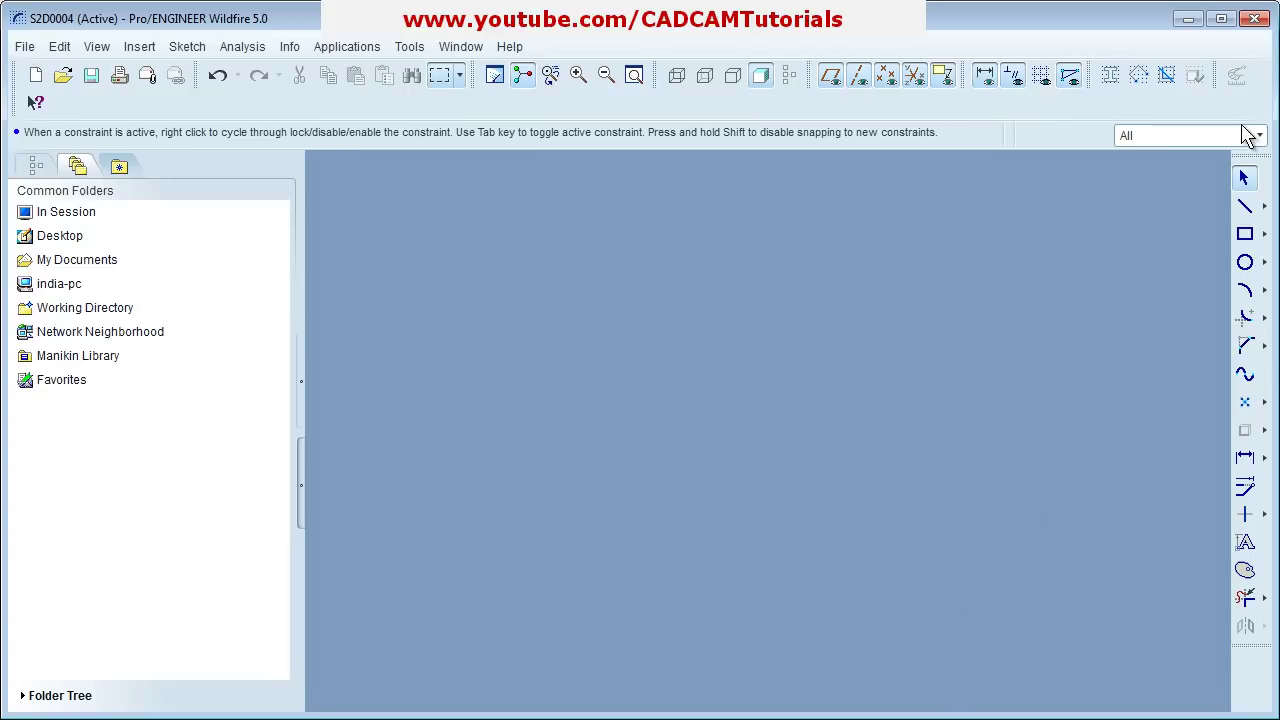
Step: Sketch a closed stepped profile from horizontal and vertical lines, about 45 wide and 31 high, rising in two steps towards its right side
click(1245, 206)
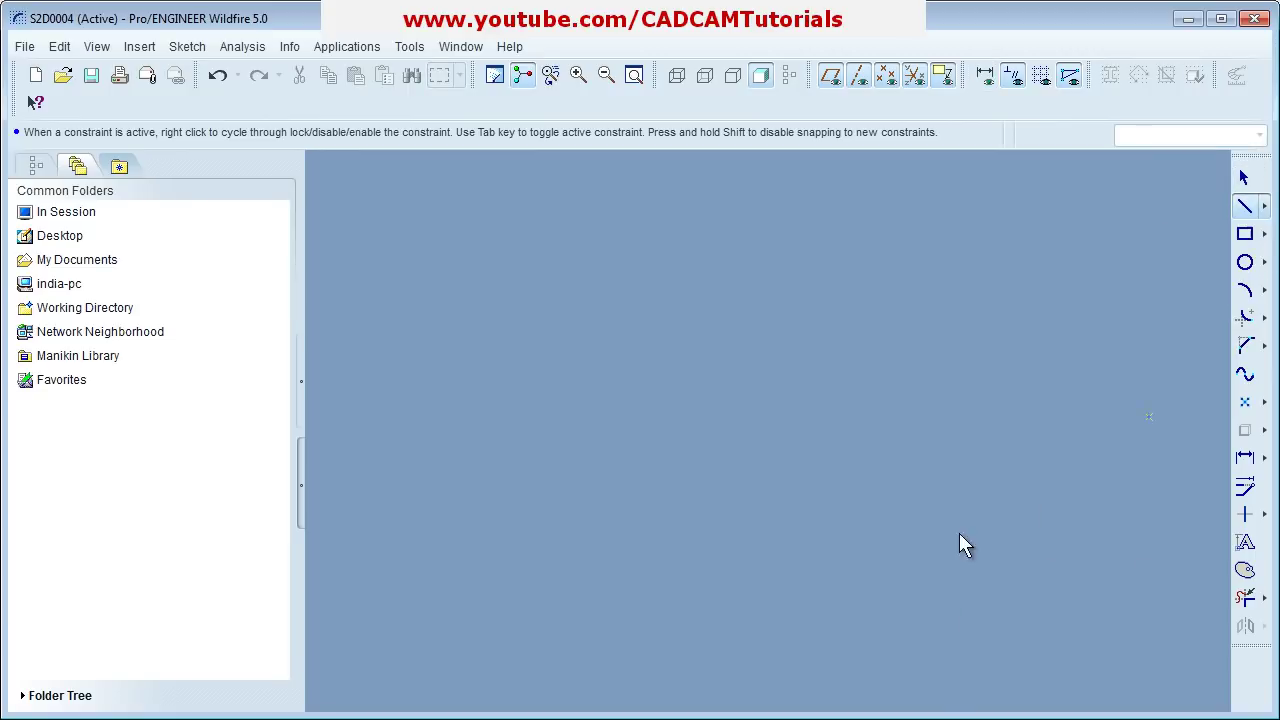
click(555, 573)
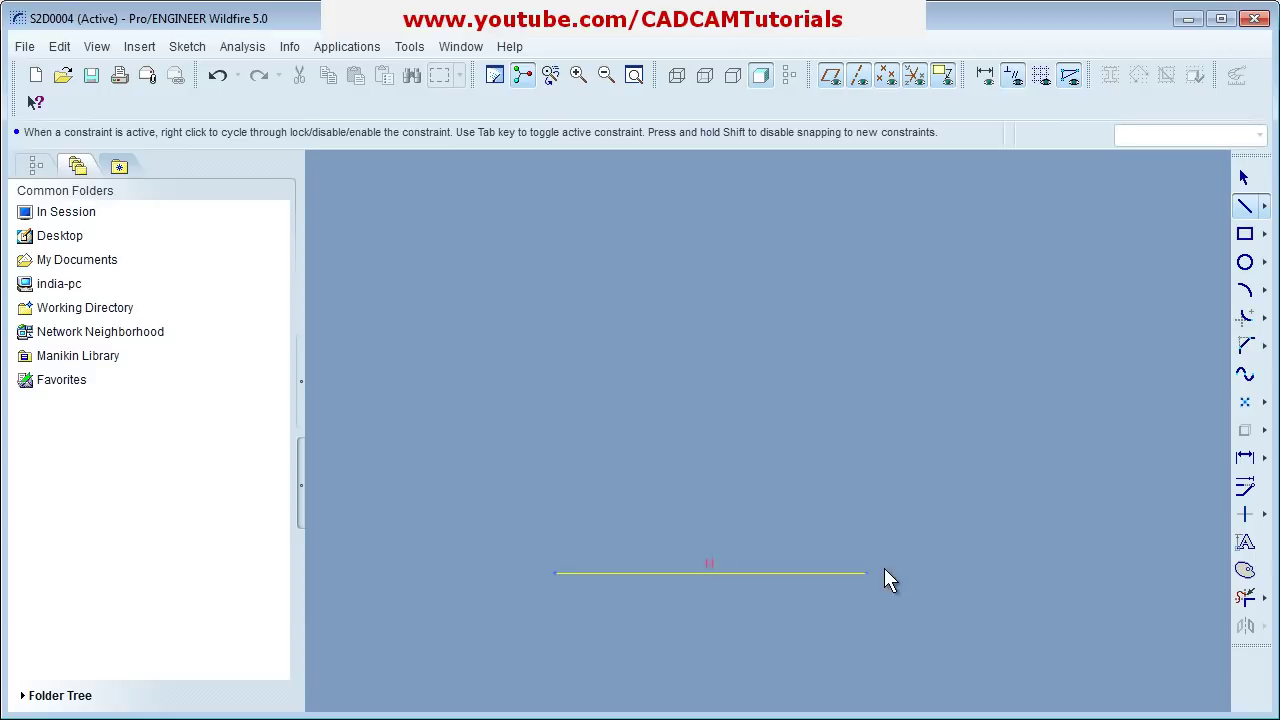
click(1036, 573)
click(1036, 243)
click(903, 249)
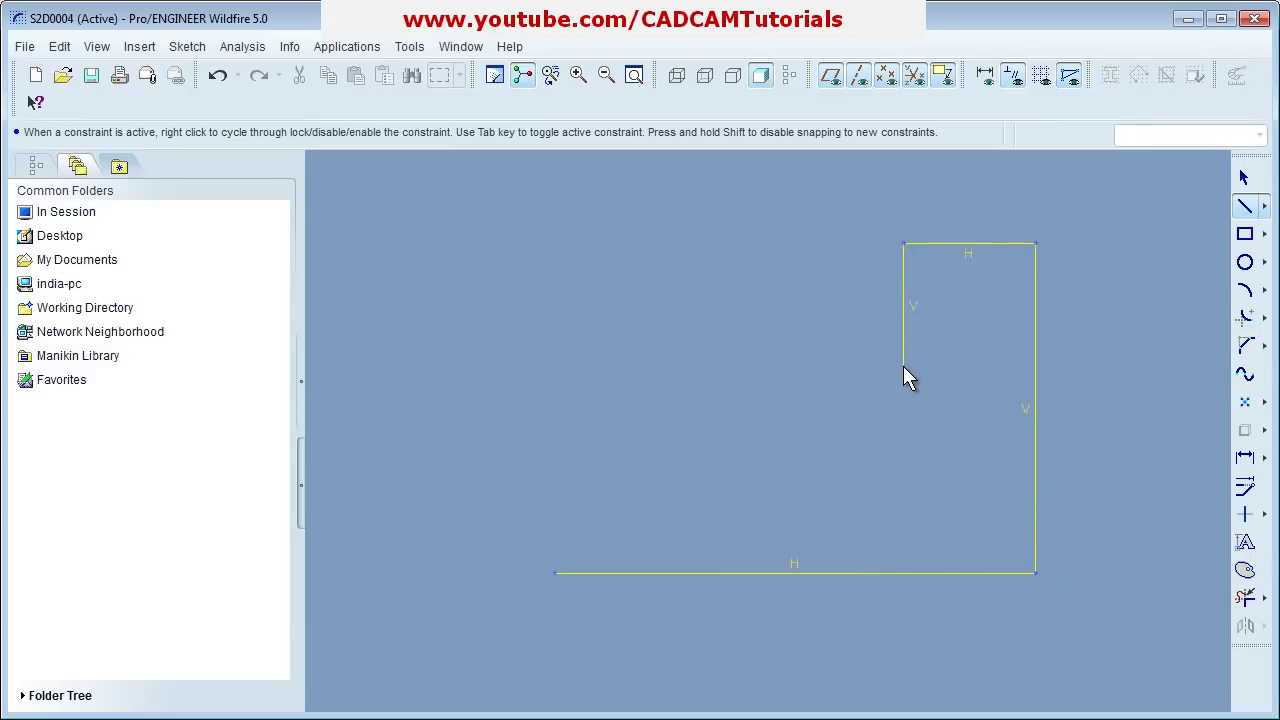
click(903, 367)
click(772, 367)
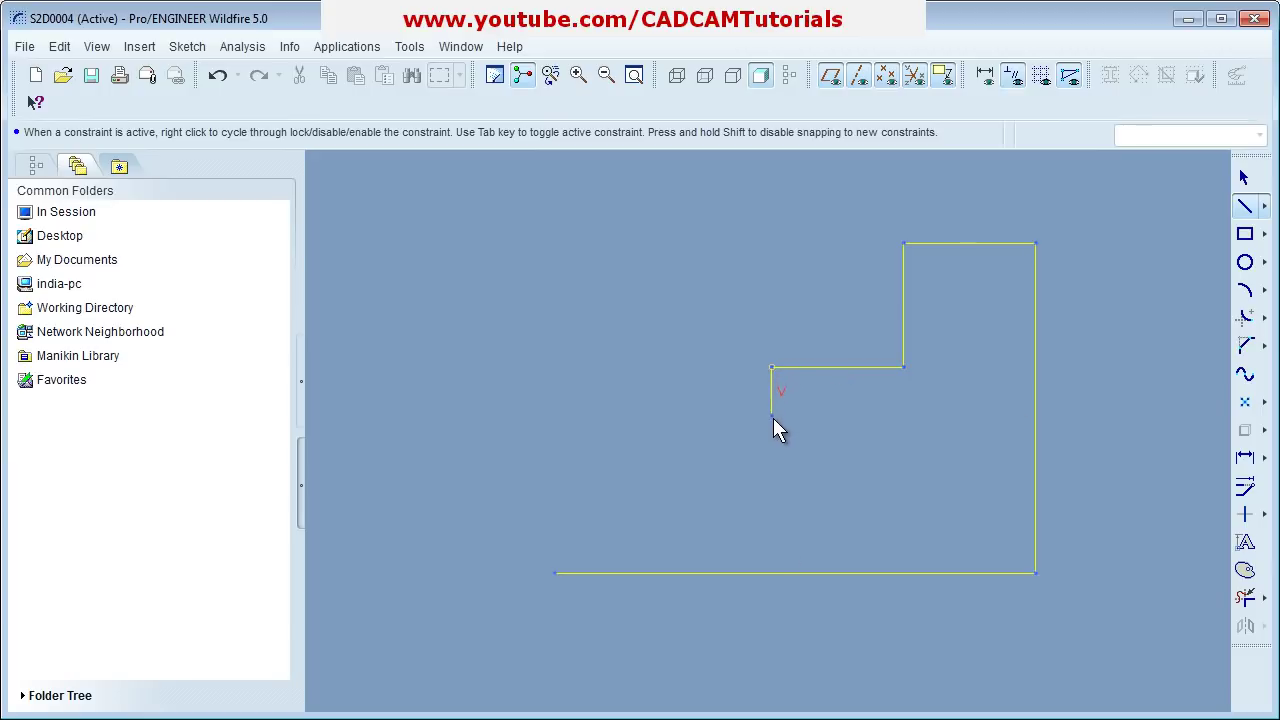
click(772, 470)
click(554, 470)
click(557, 573)
middle_click(705, 512)
middle_click(705, 512)
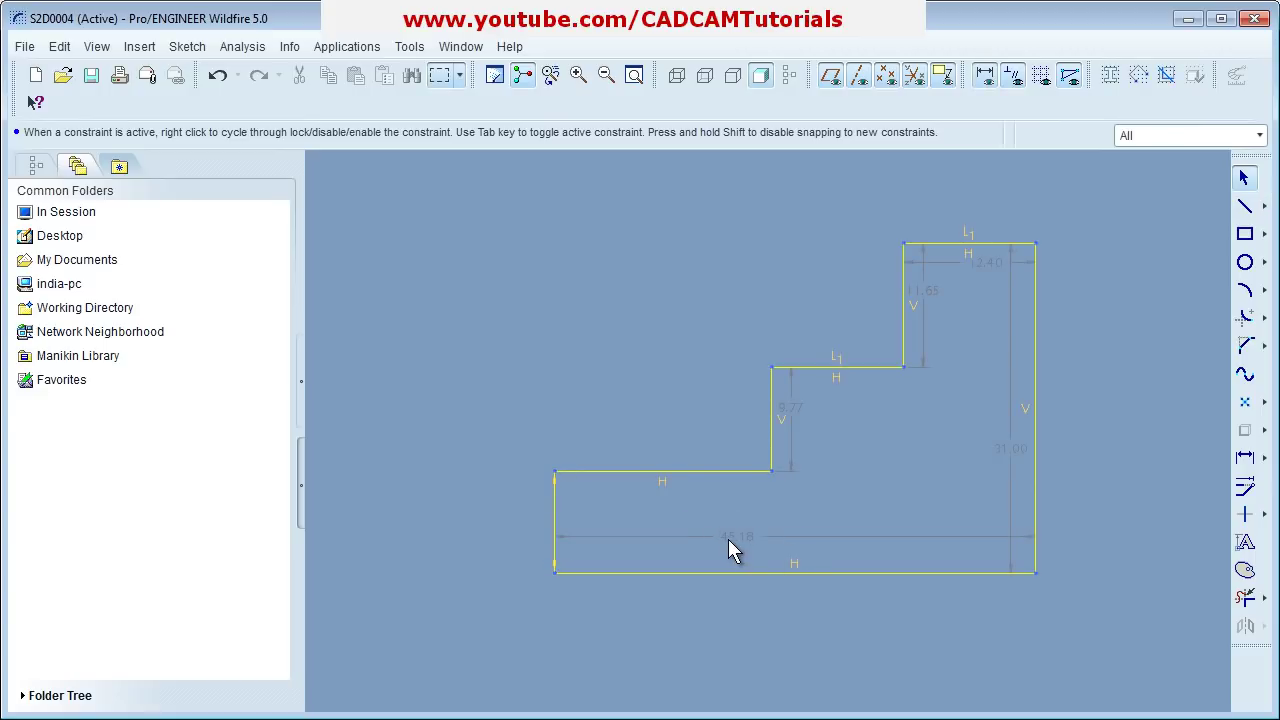
Step: Set the stepped profile's overall width to 60 and its overall height to 80
double_click(731, 540)
text(6)
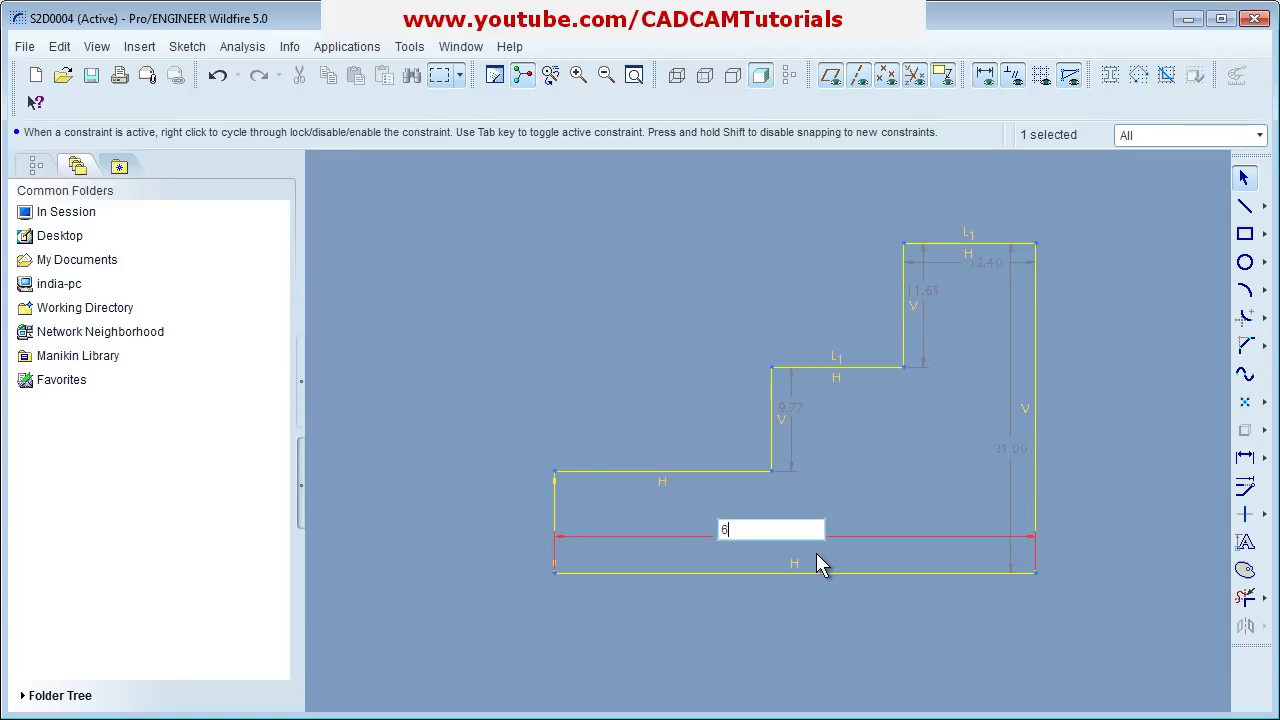
text(0)
key(Return)
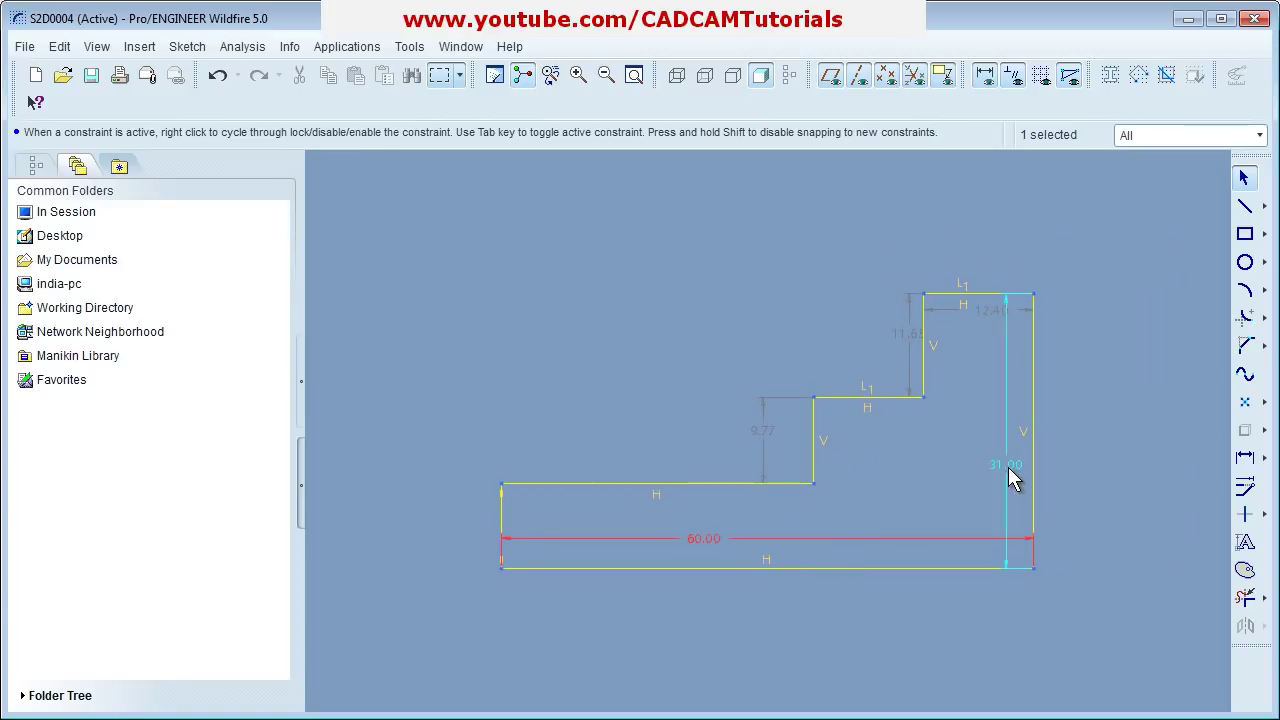
double_click(1008, 468)
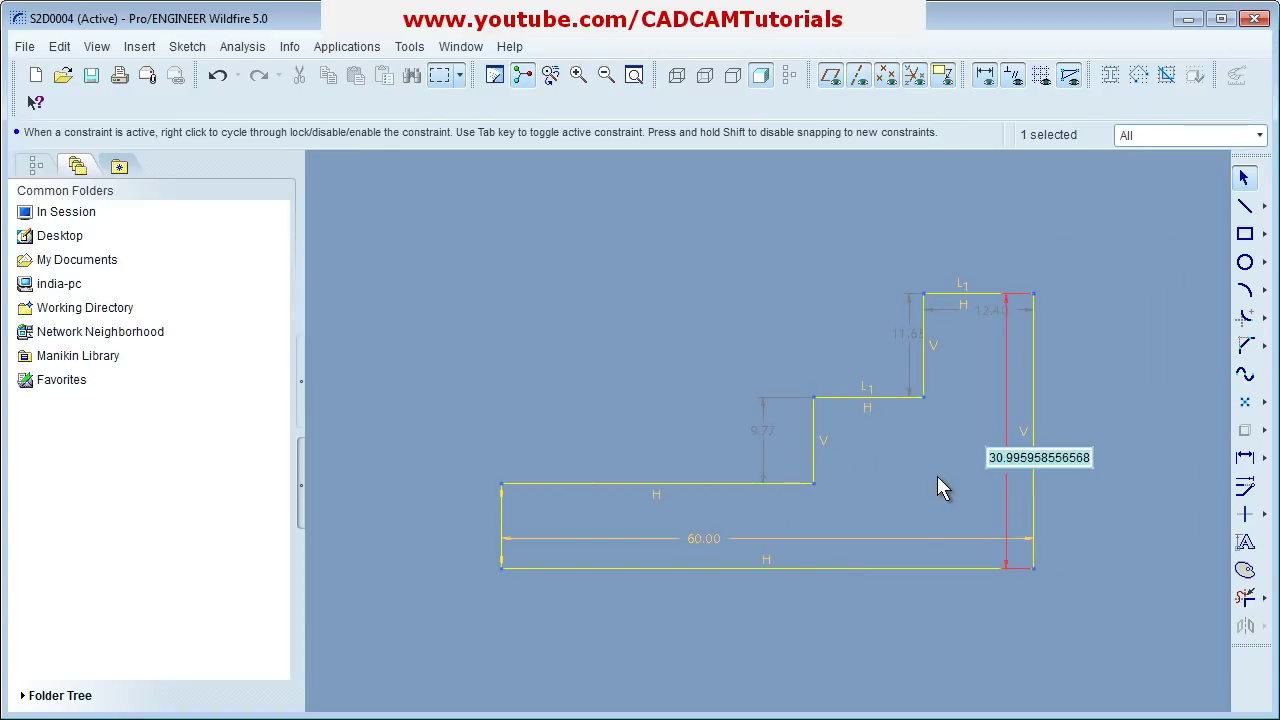
text(80)
key(Return)
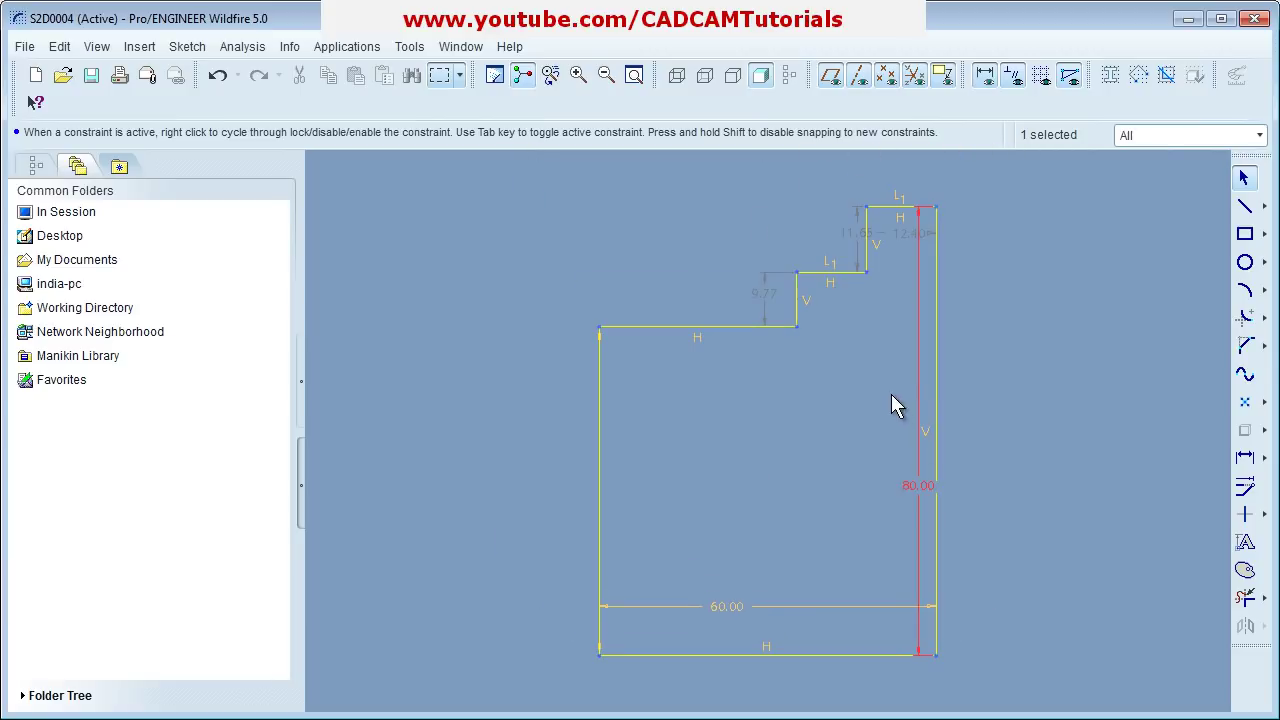
Step: Set the height of the profile's lower step to 20 and delete the entire profile
double_click(765, 298)
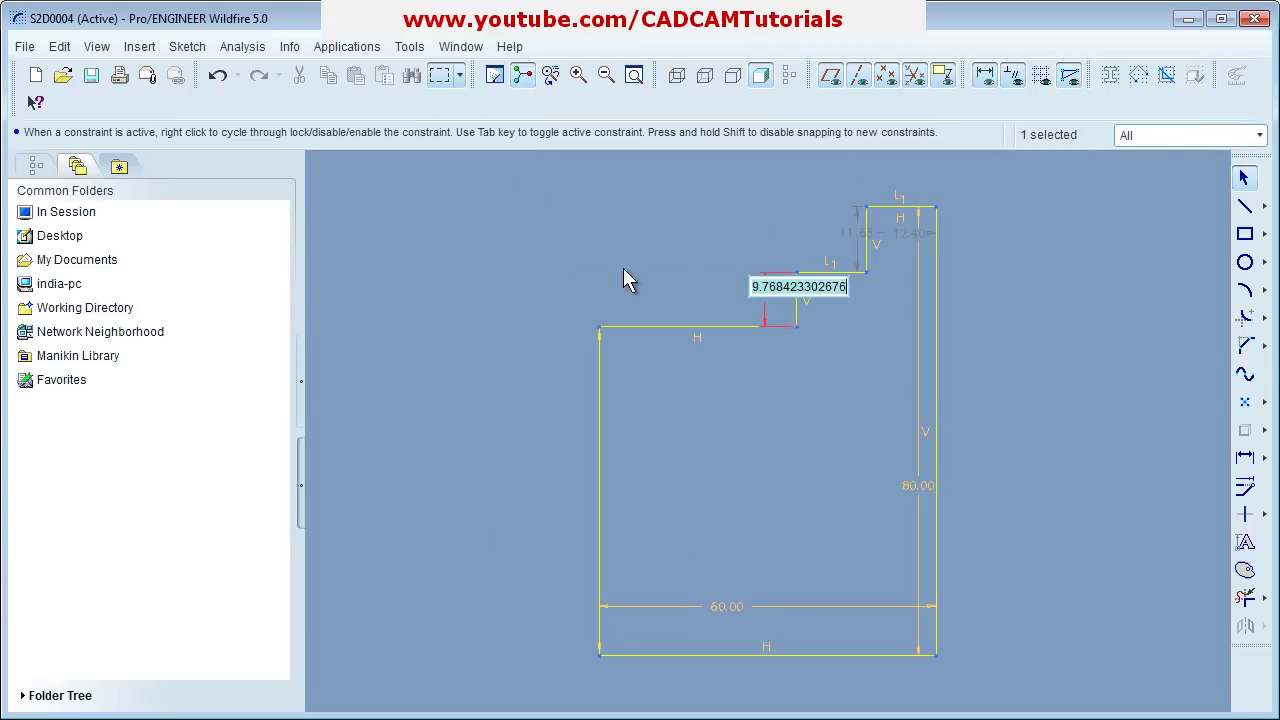
text(20)
key(Return)
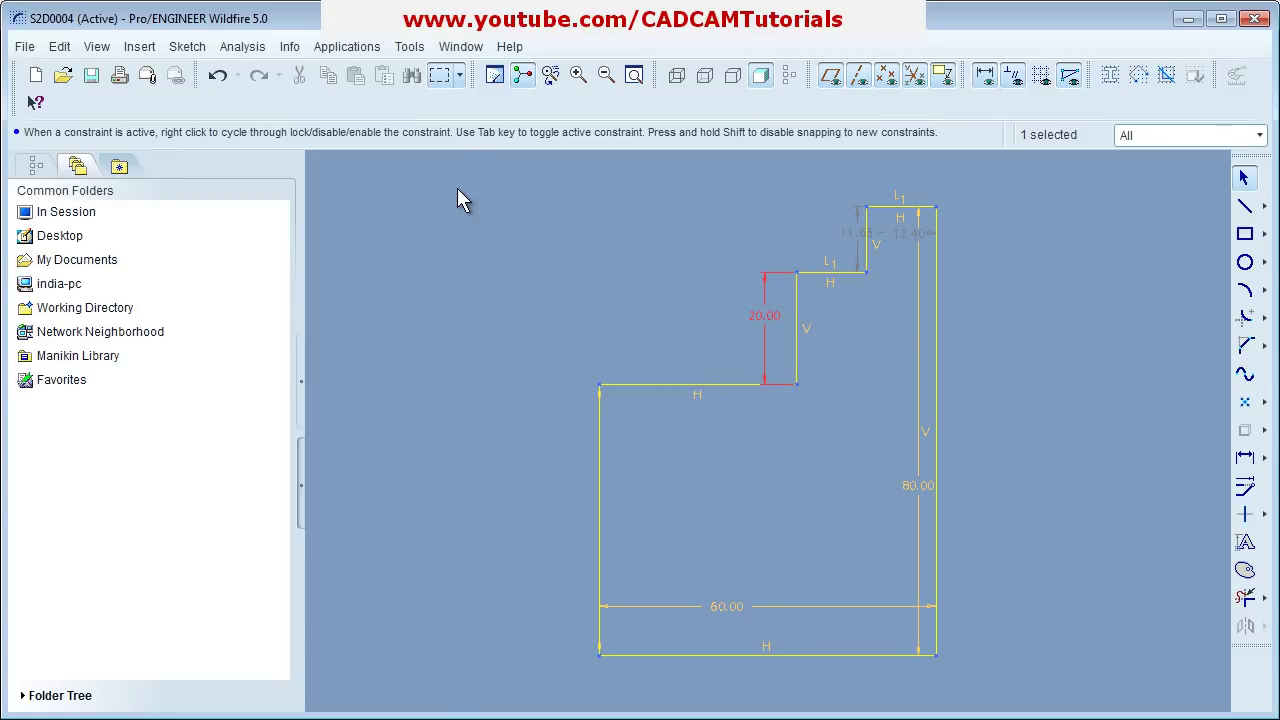
mouse_move(446, 167)
mouse_down()
mouse_move(948, 510)
mouse_move(1102, 670)
mouse_move(1090, 690)
mouse_up()
key(Delete)
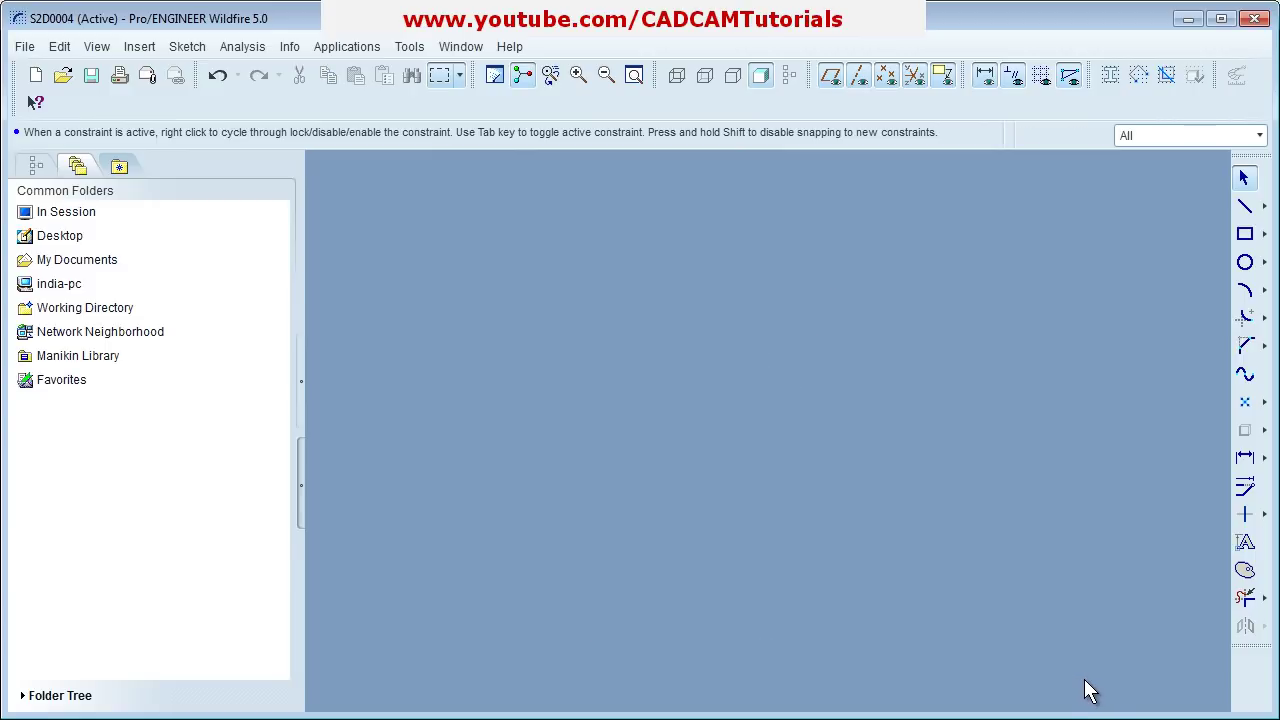
Step: Draw one horizontal centerline and two vertical centerlines crossing it, about 69 apart
click(1263, 207)
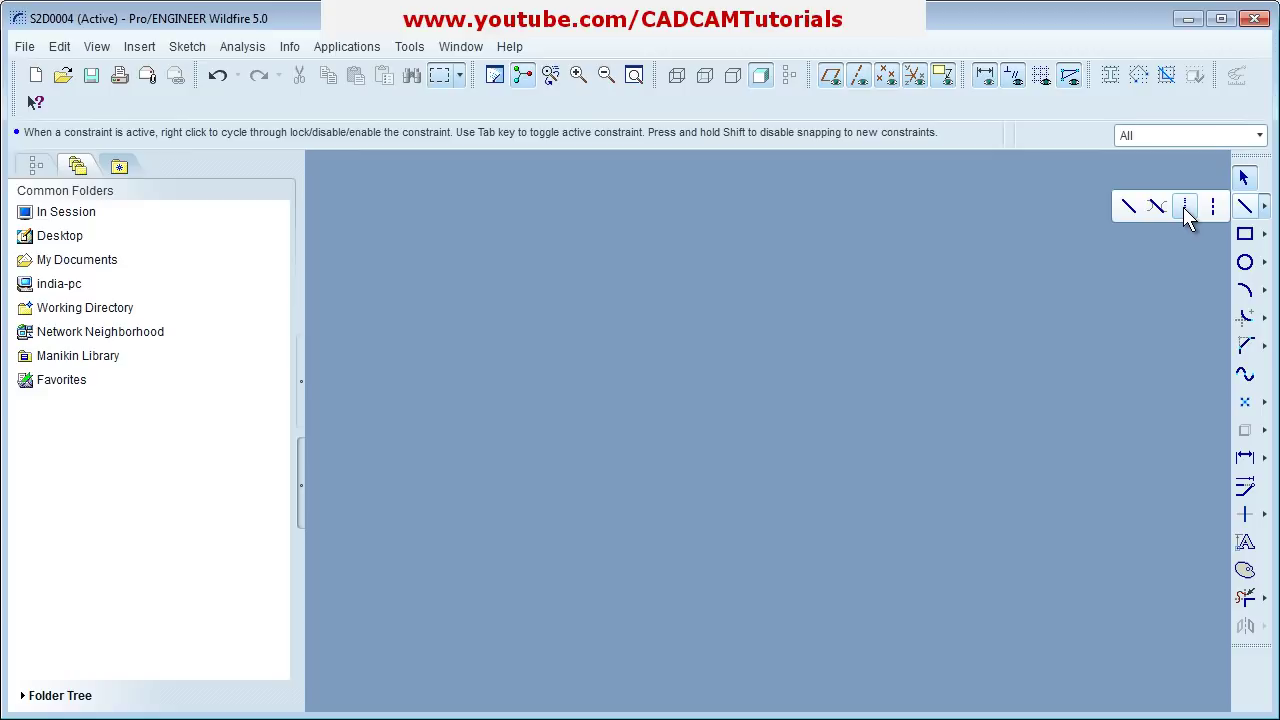
click(1184, 207)
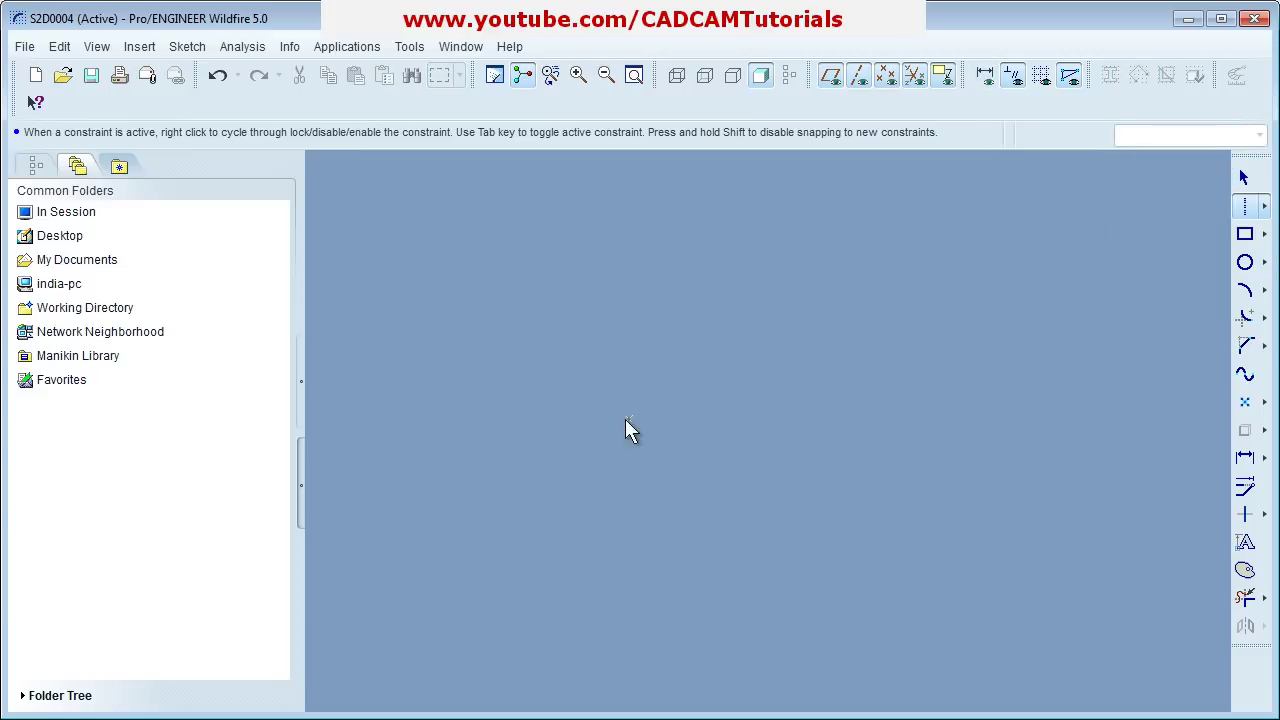
click(562, 433)
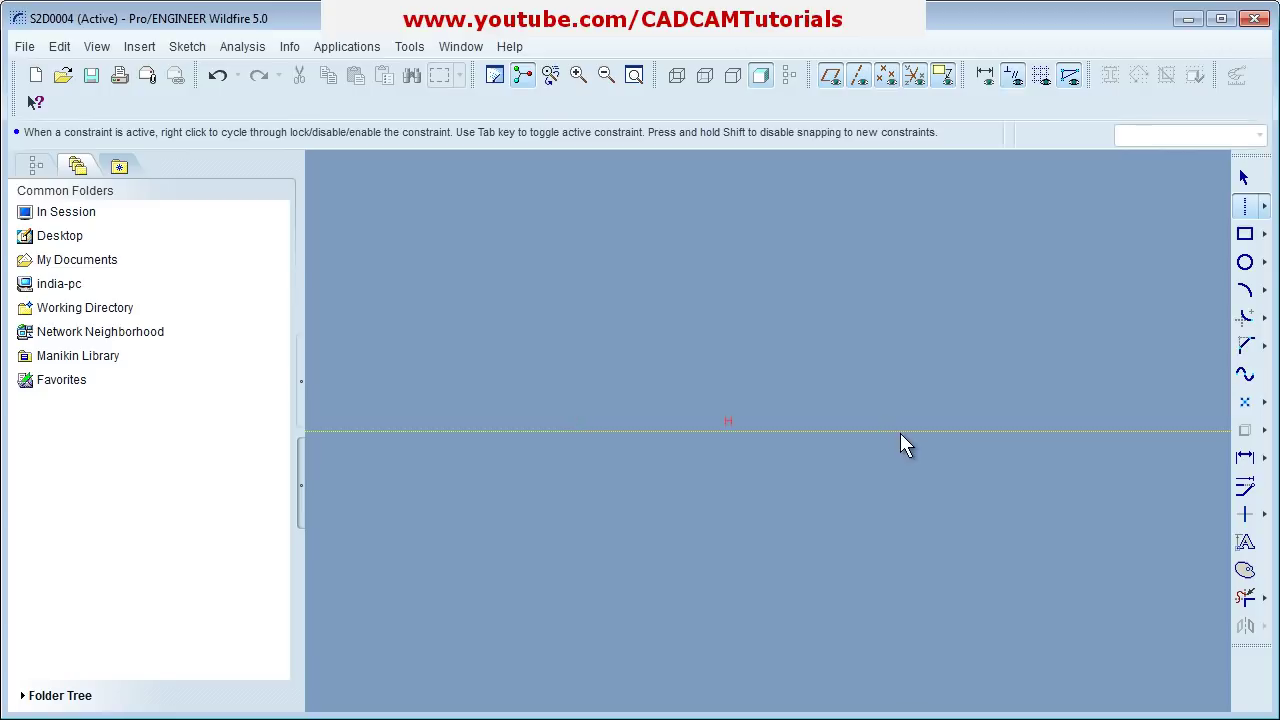
click(902, 431)
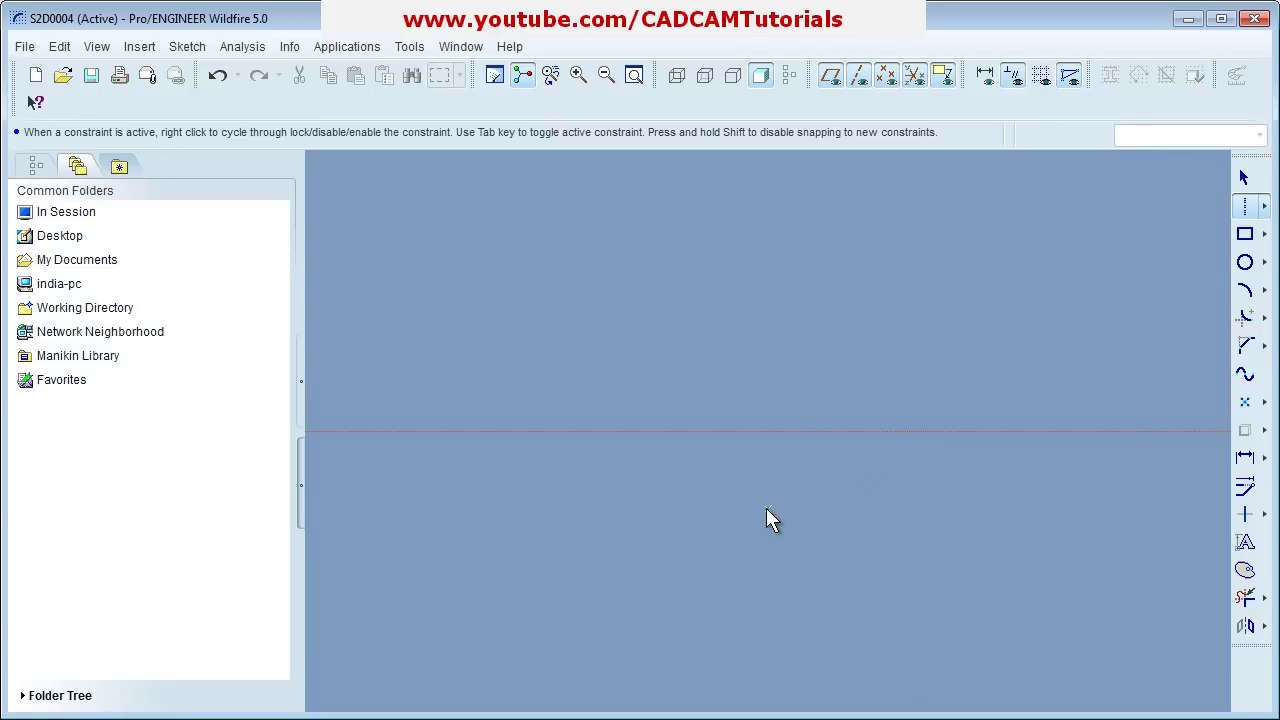
click(519, 195)
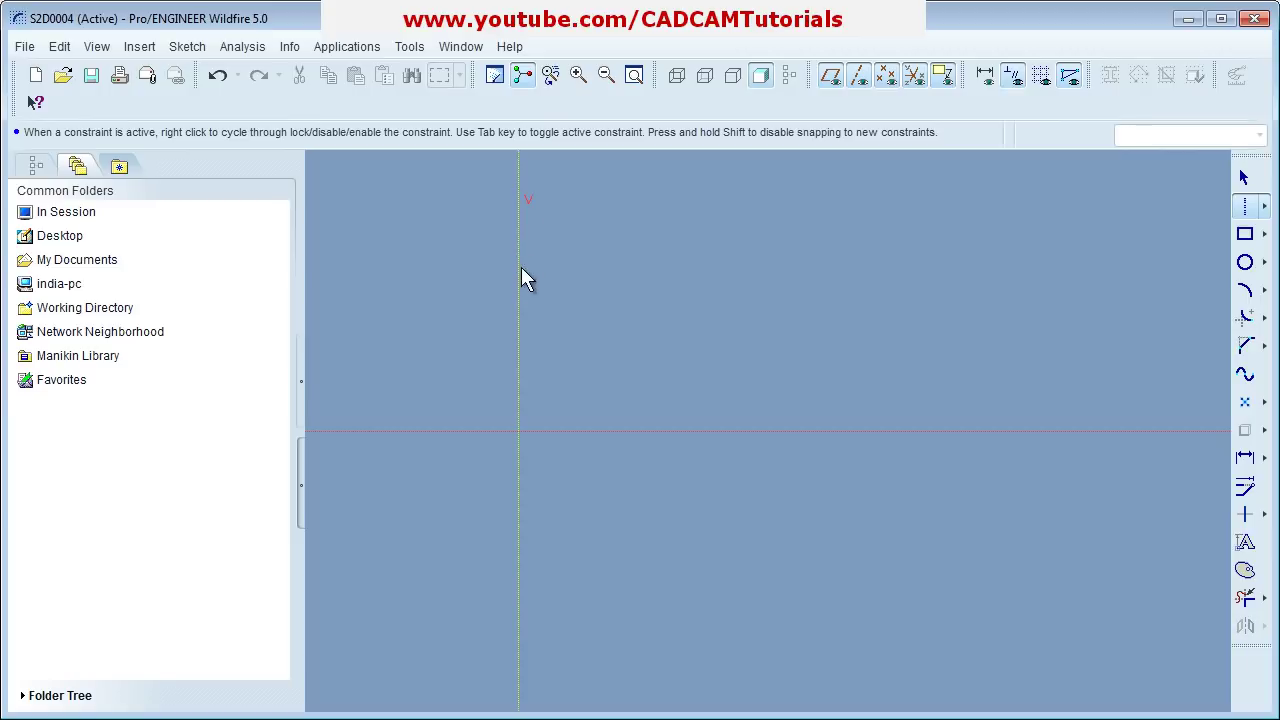
click(519, 530)
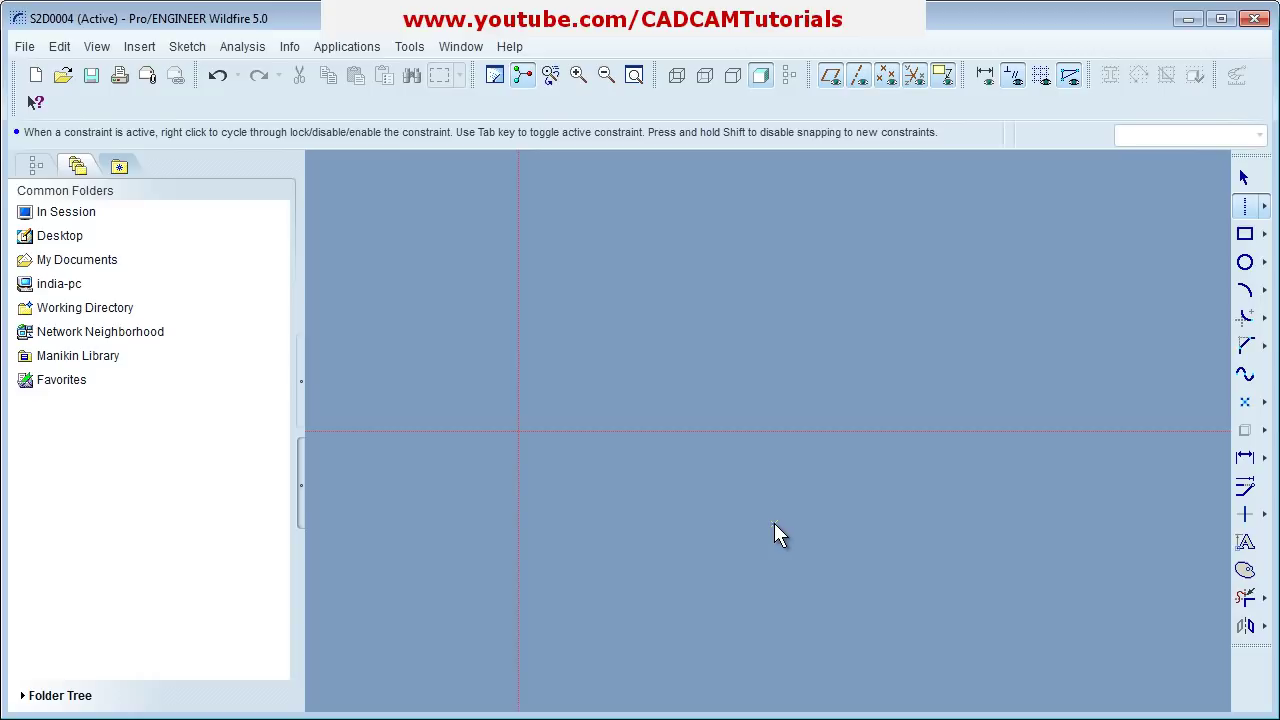
click(905, 198)
click(905, 390)
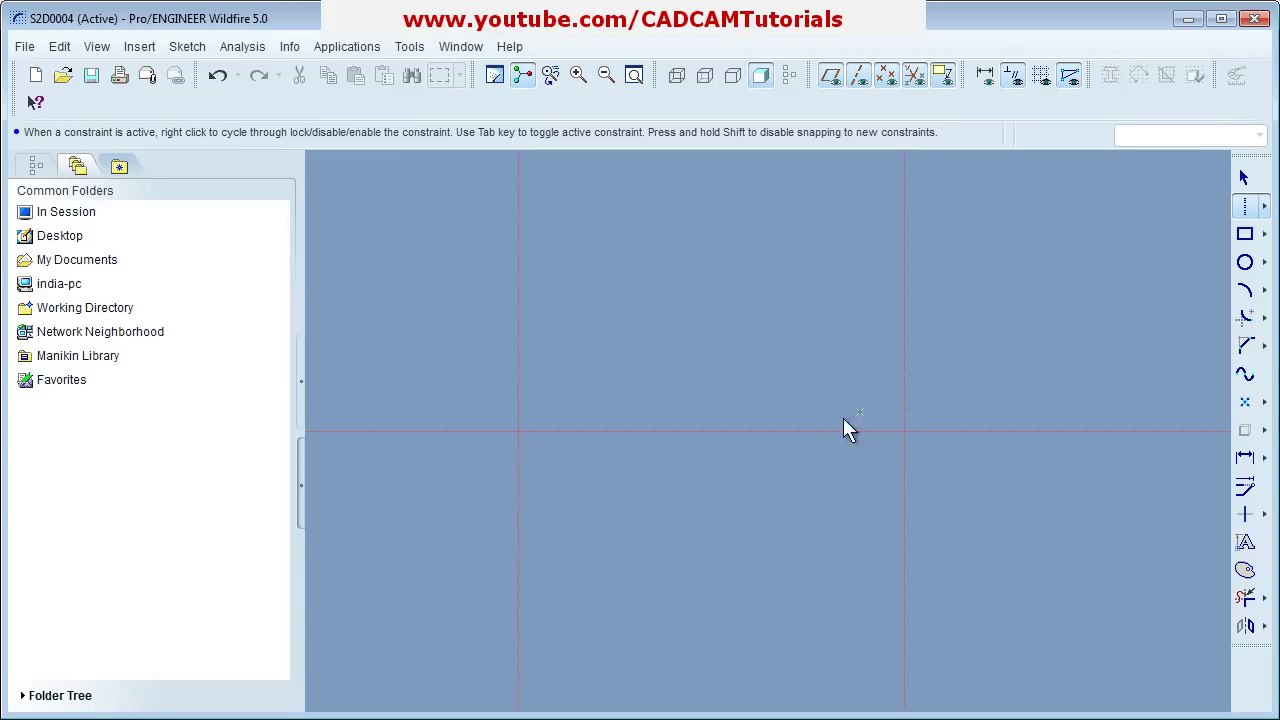
middle_click(727, 518)
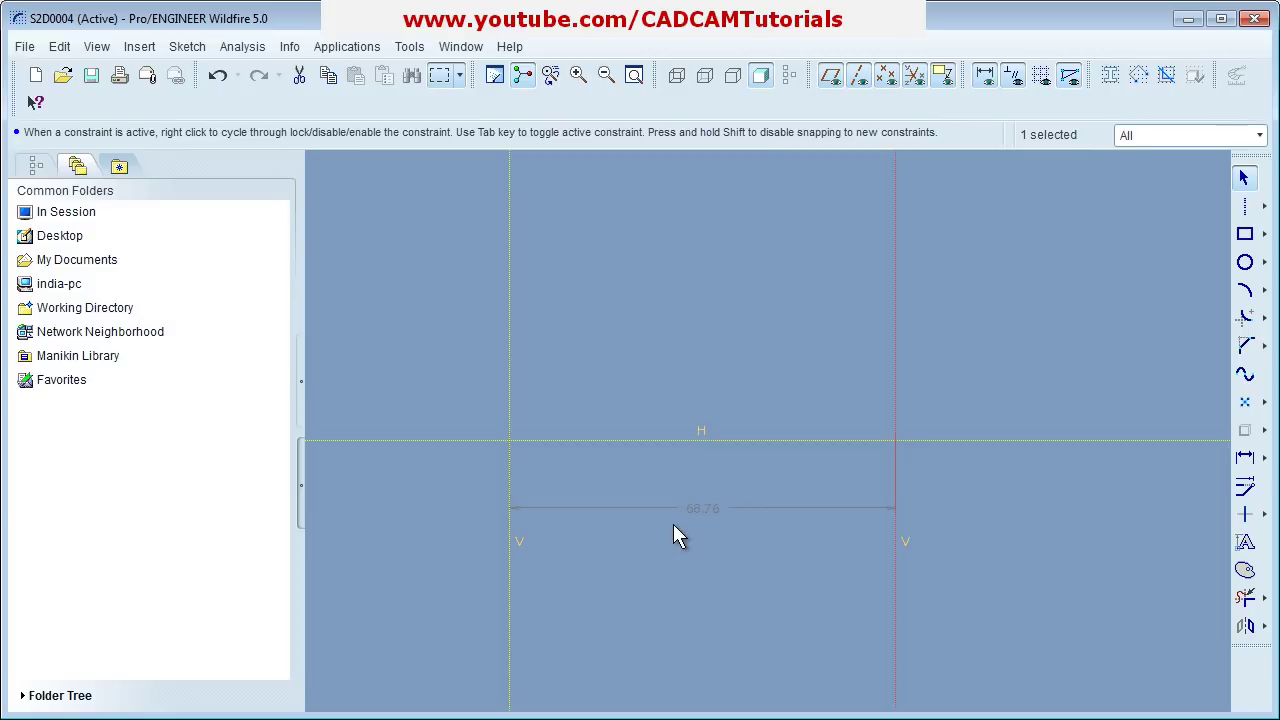
Step: Set the distance between the two vertical centerlines to 90
double_click(704, 509)
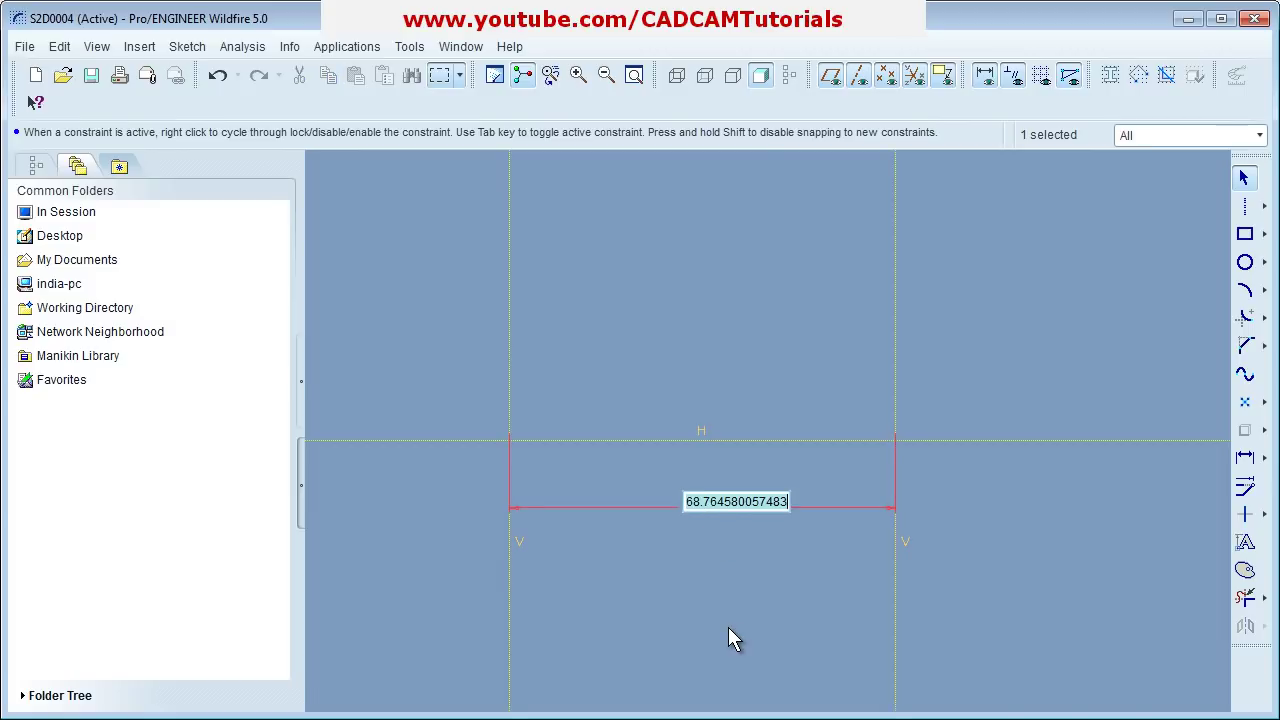
text(90)
key(Return)
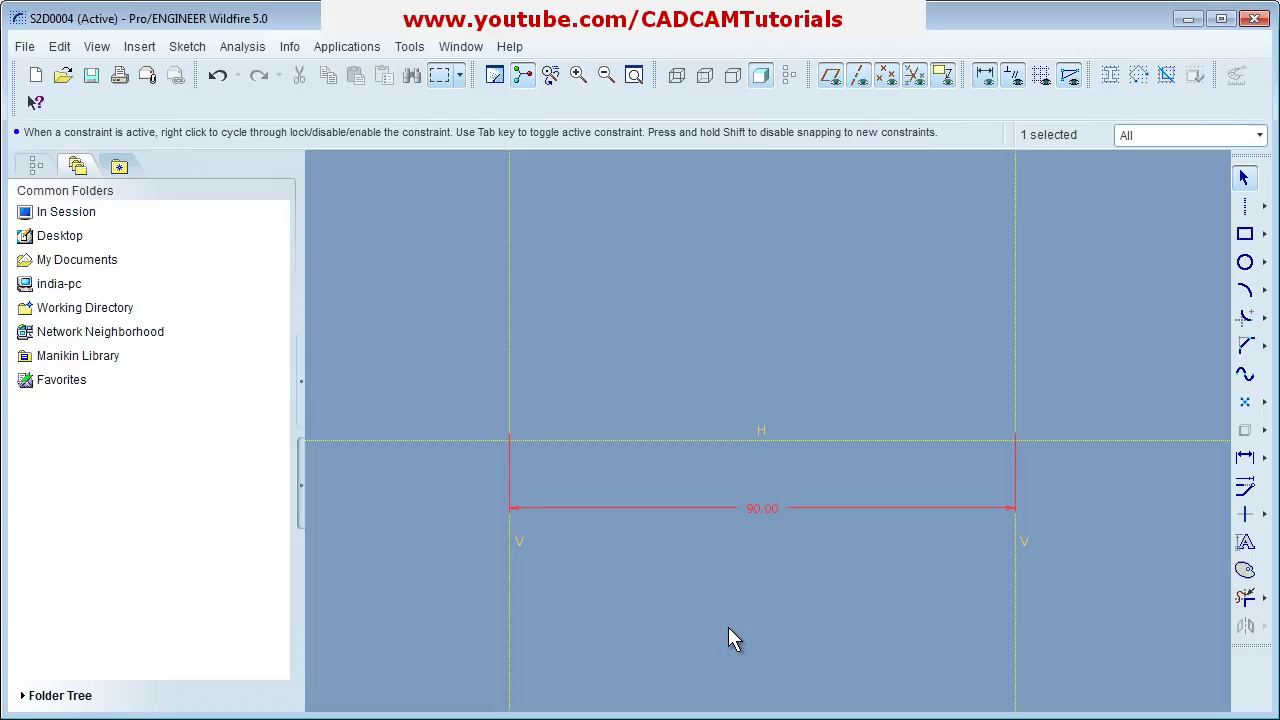
click(767, 605)
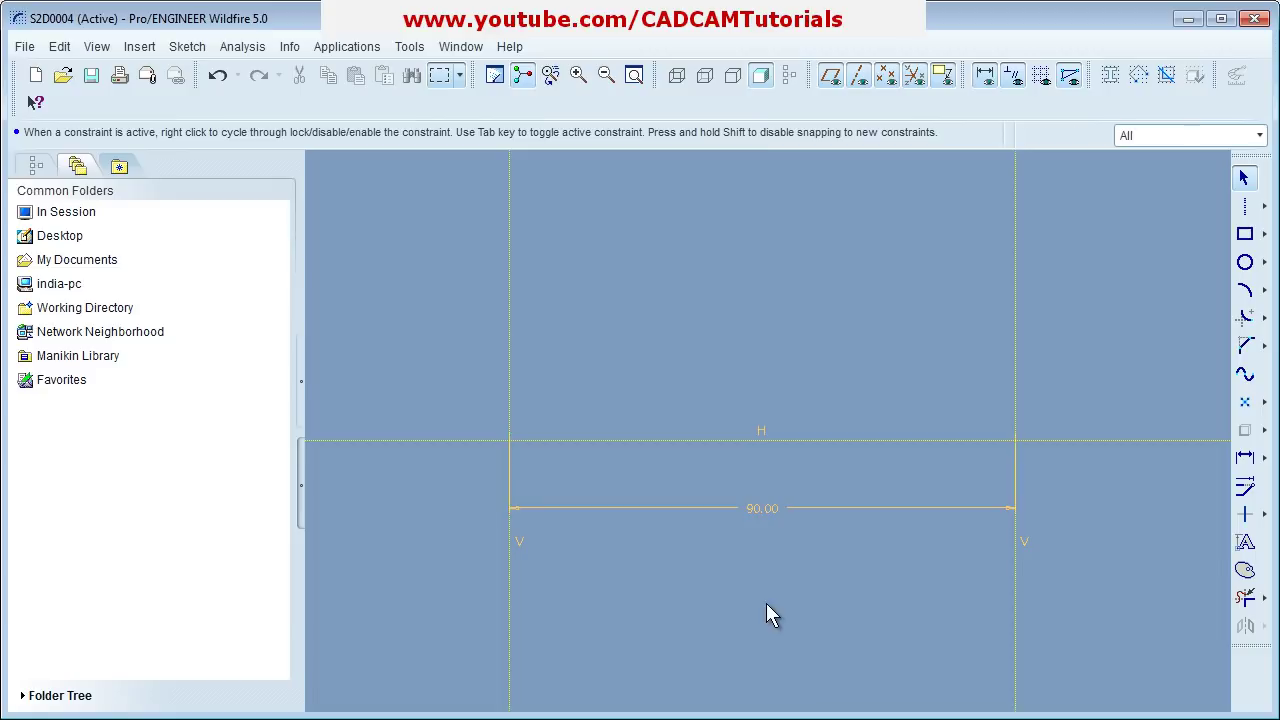
Step: Draw two circles centred on the centerline intersections, about 48 in diameter on the left and about 33 on the right
click(1246, 264)
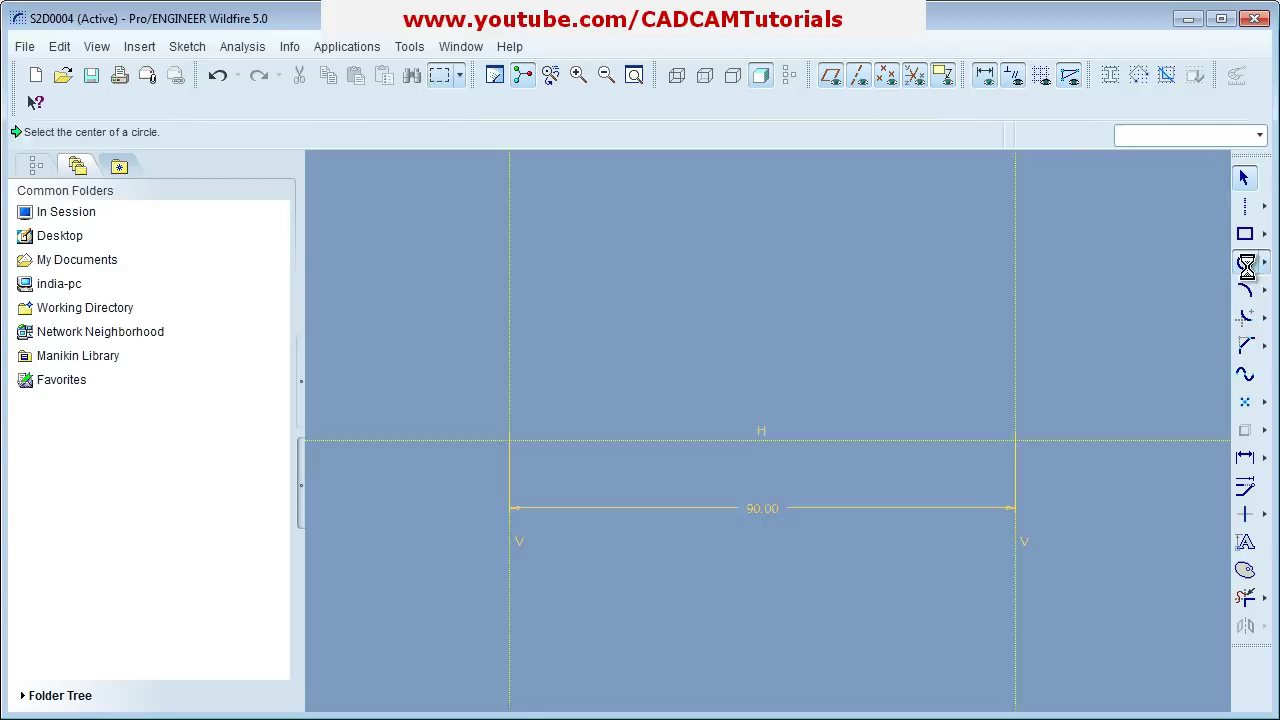
click(512, 444)
click(592, 545)
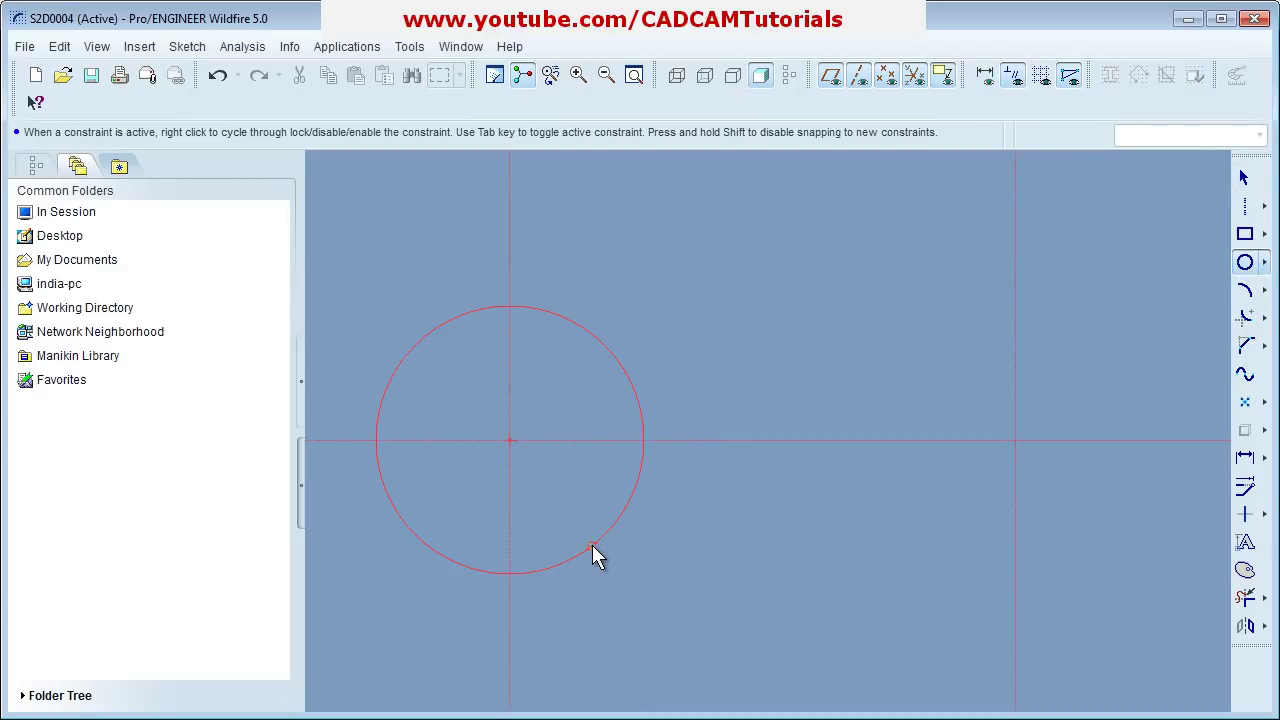
click(1017, 444)
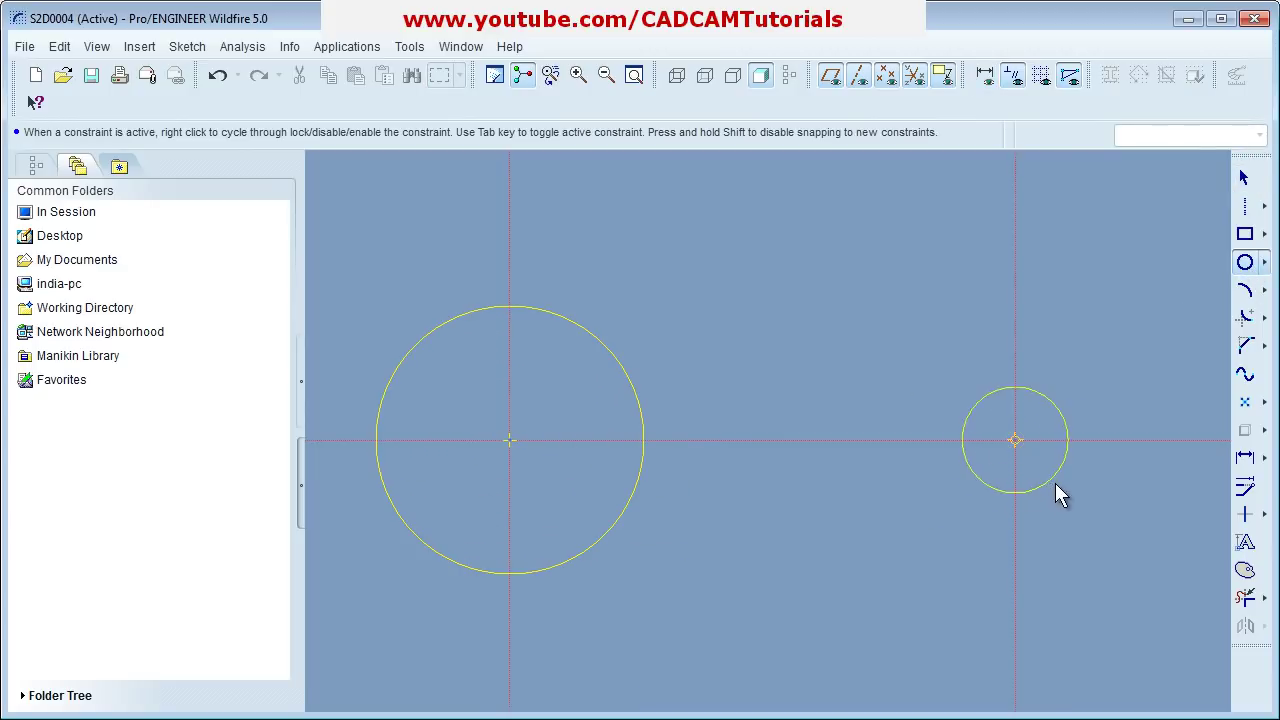
click(1074, 514)
middle_click(718, 536)
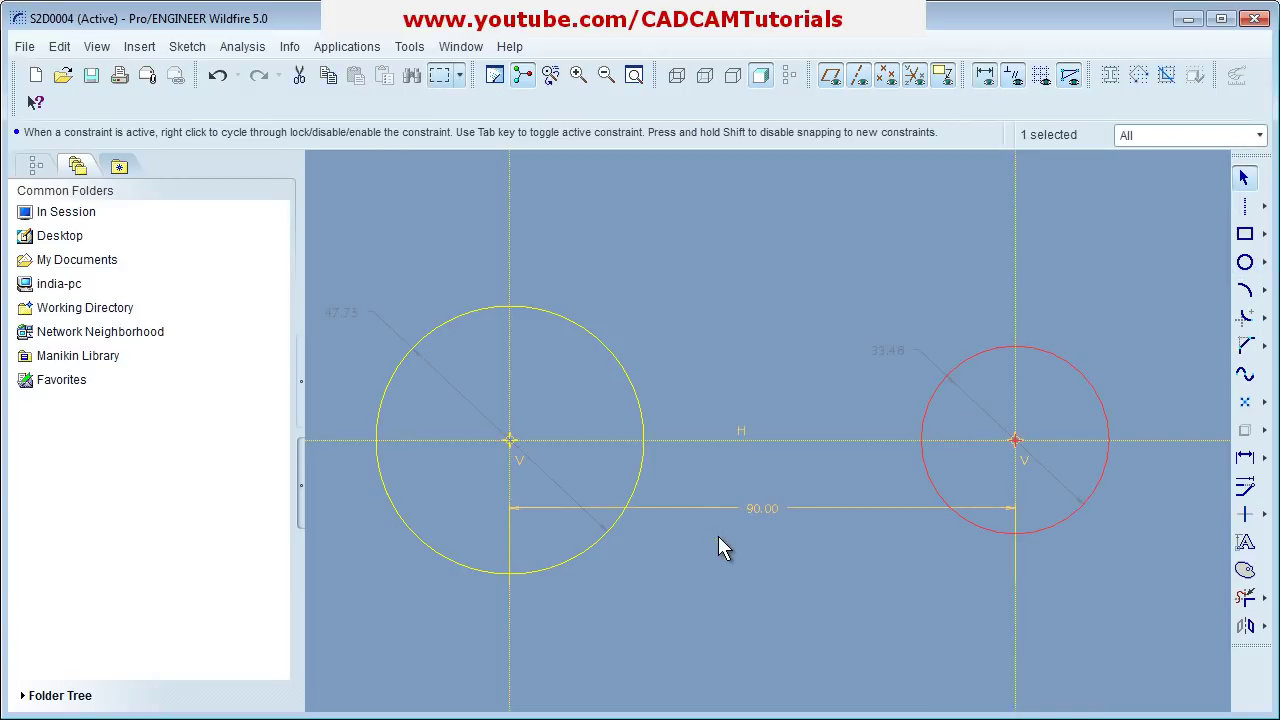
Step: Set the left circle's diameter to 50 and the right circle's diameter to 30
double_click(355, 316)
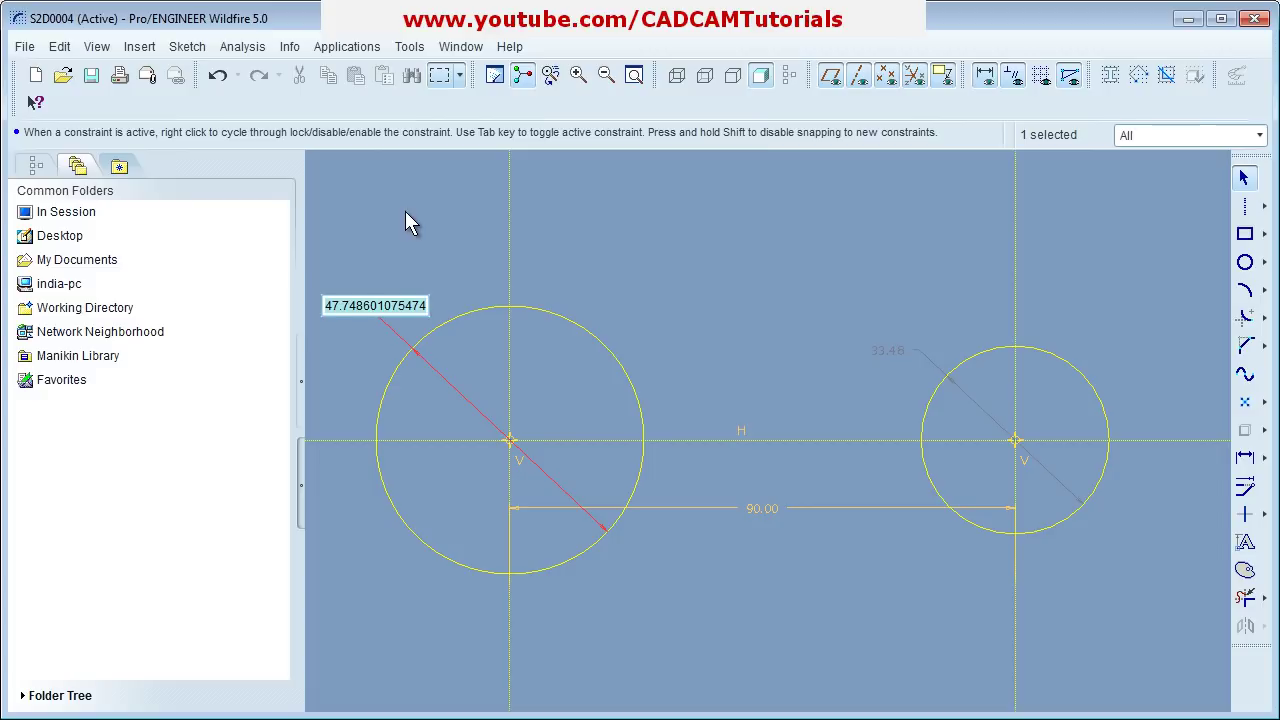
text(50)
key(Return)
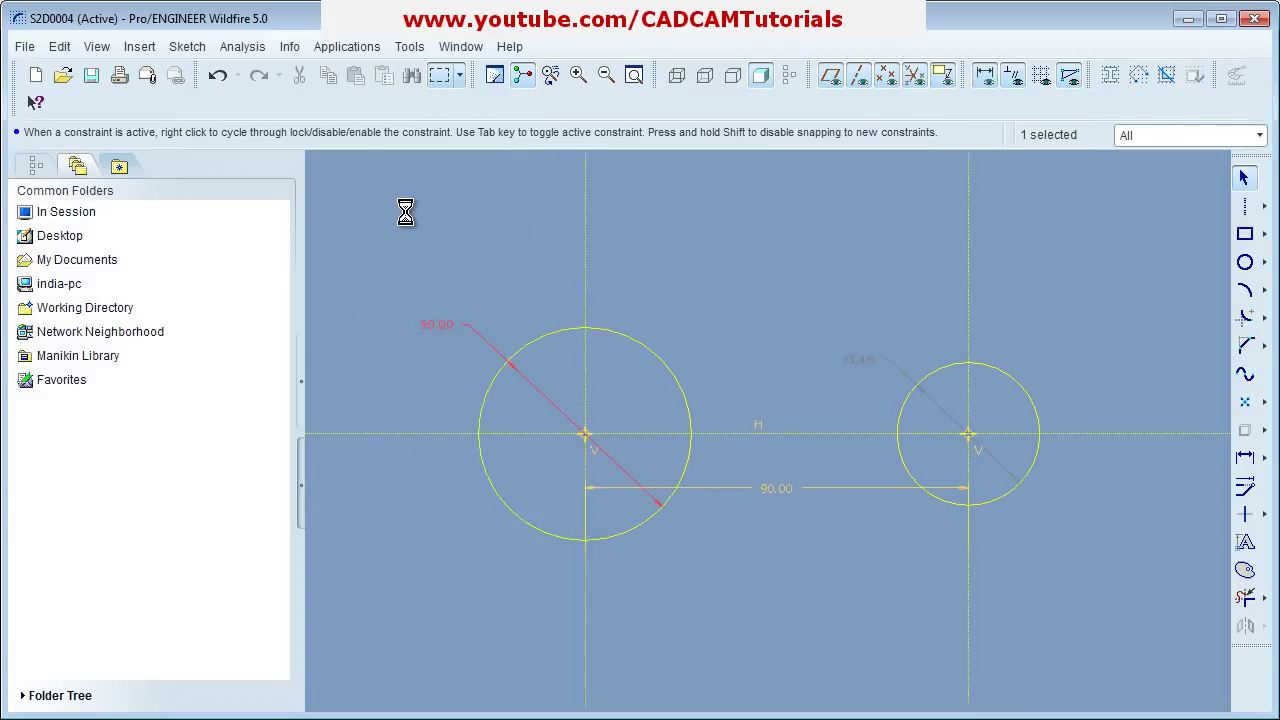
double_click(845, 366)
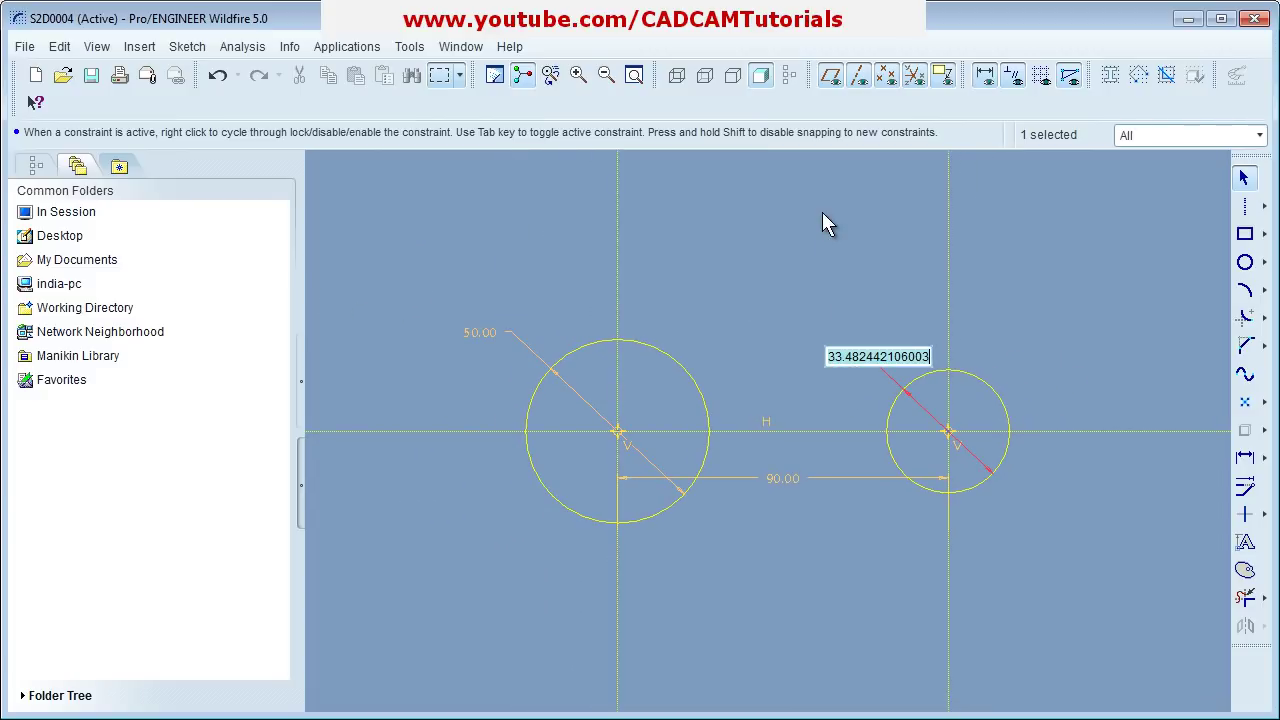
text(30)
key(Return)
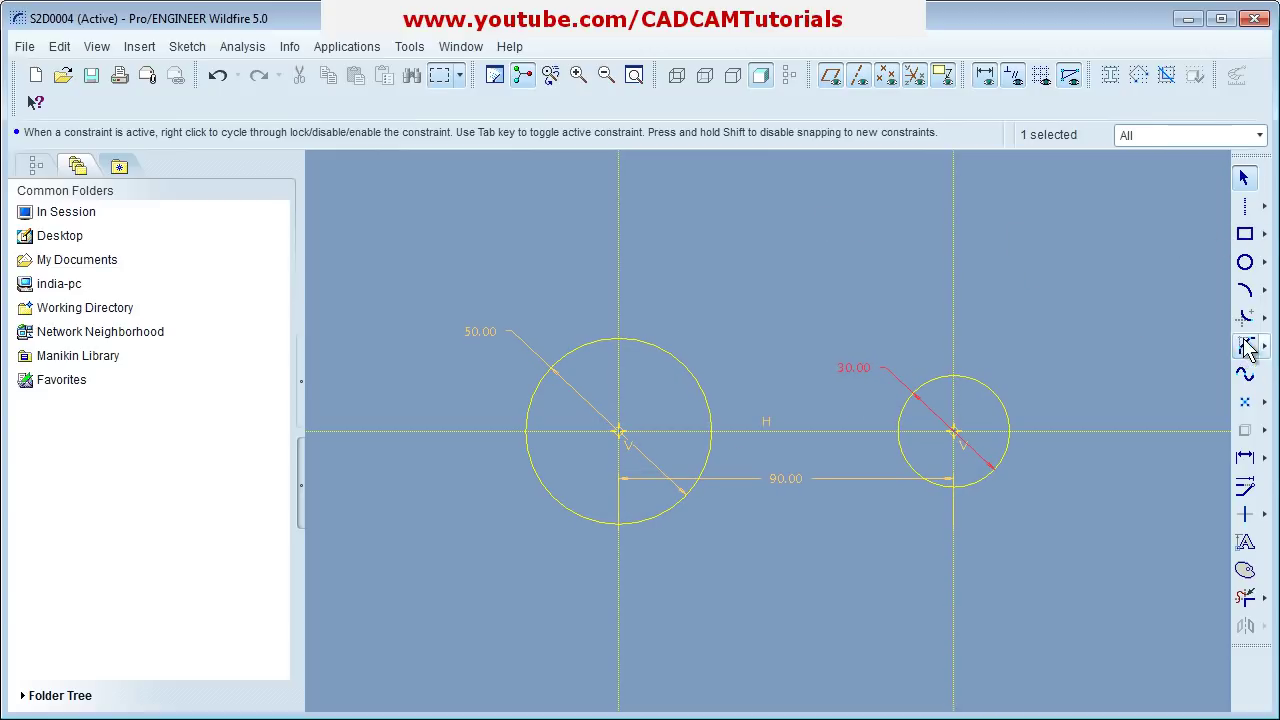
Step: Connect the two circles with an upper and a lower line using Line Tangent
click(1264, 206)
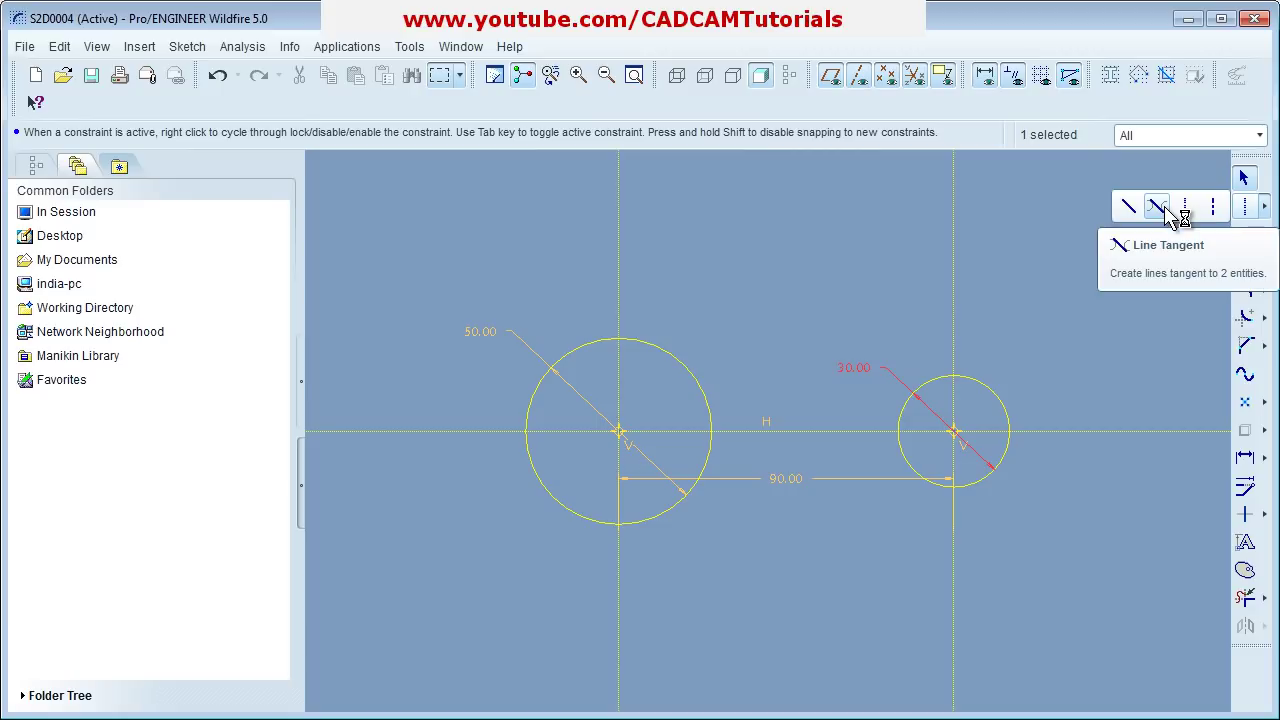
click(1157, 207)
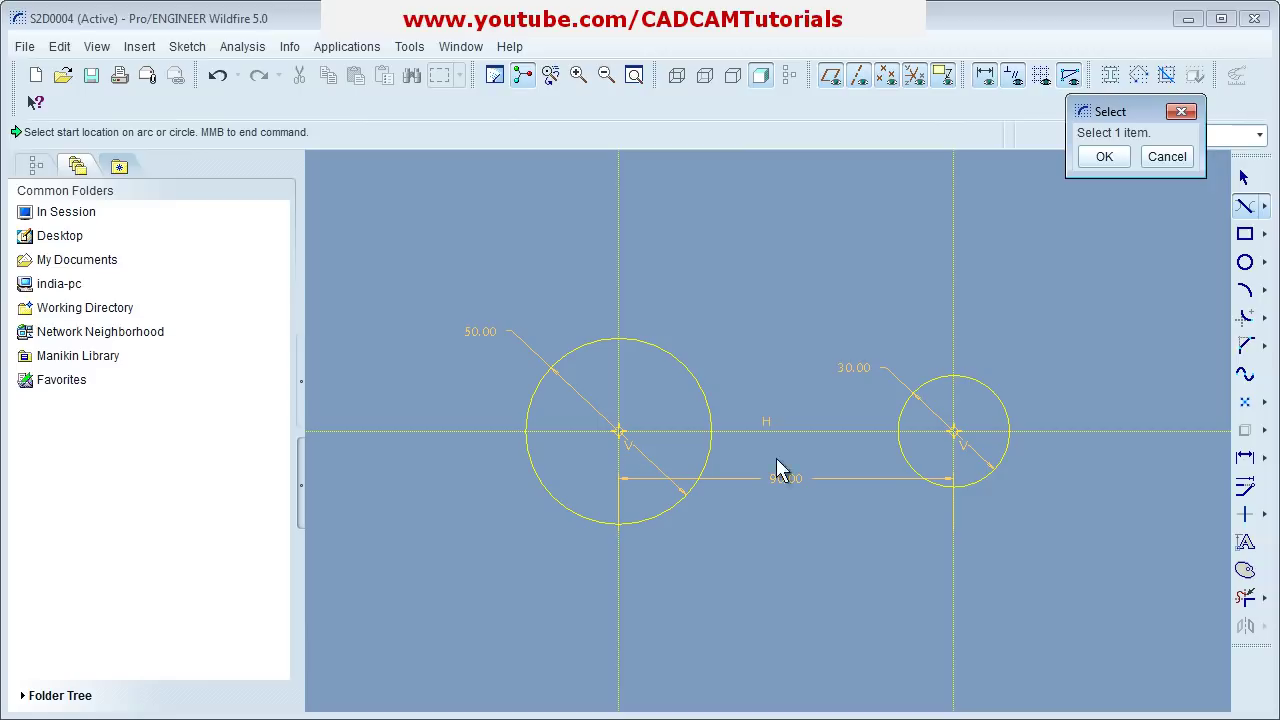
click(642, 338)
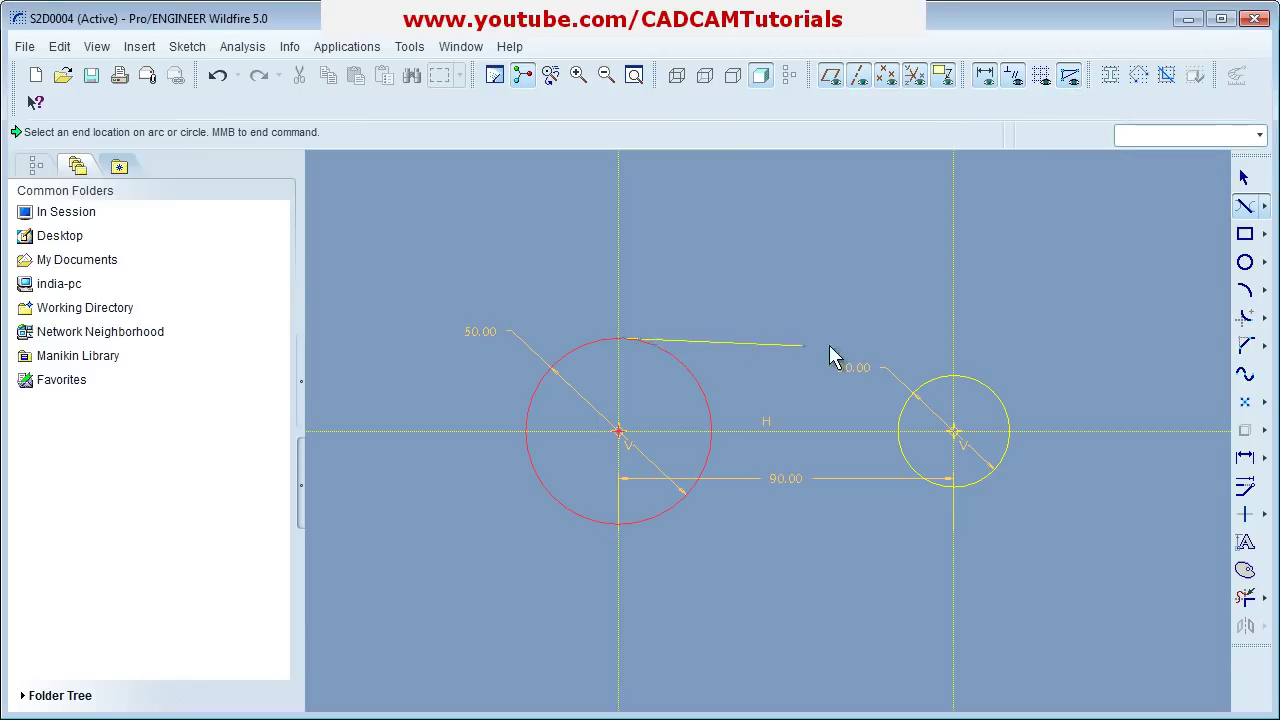
click(975, 380)
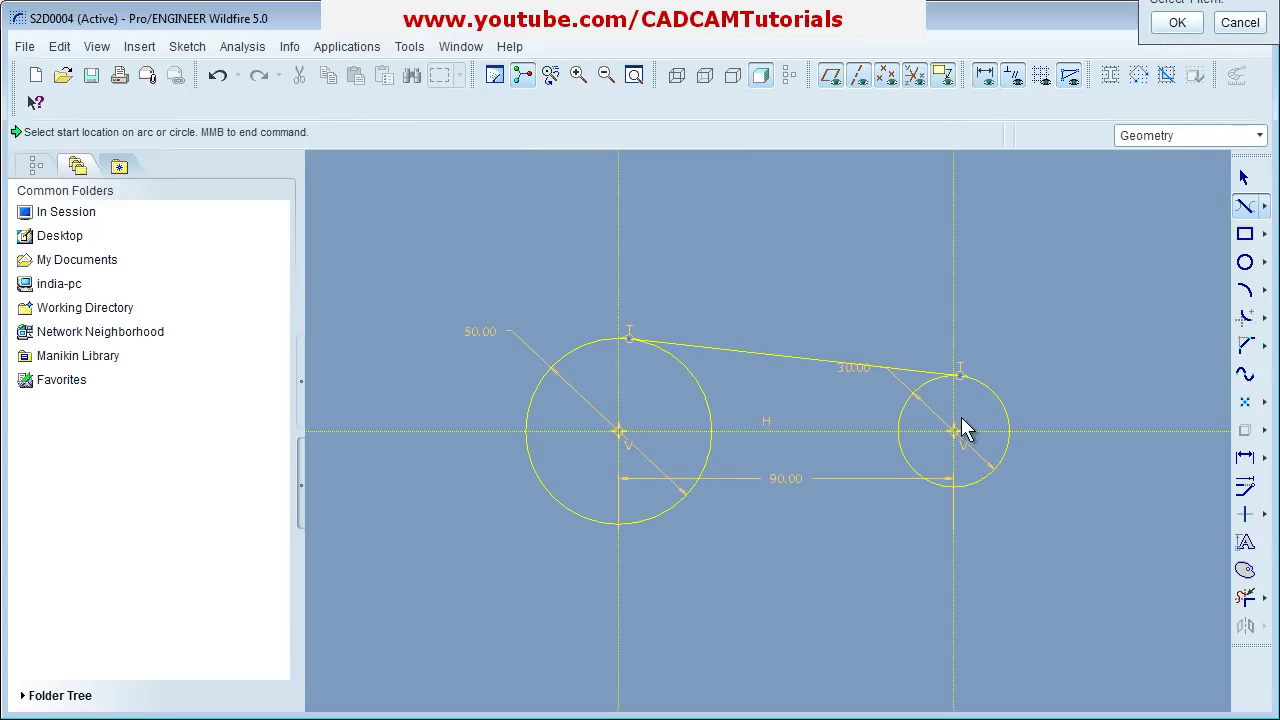
click(654, 521)
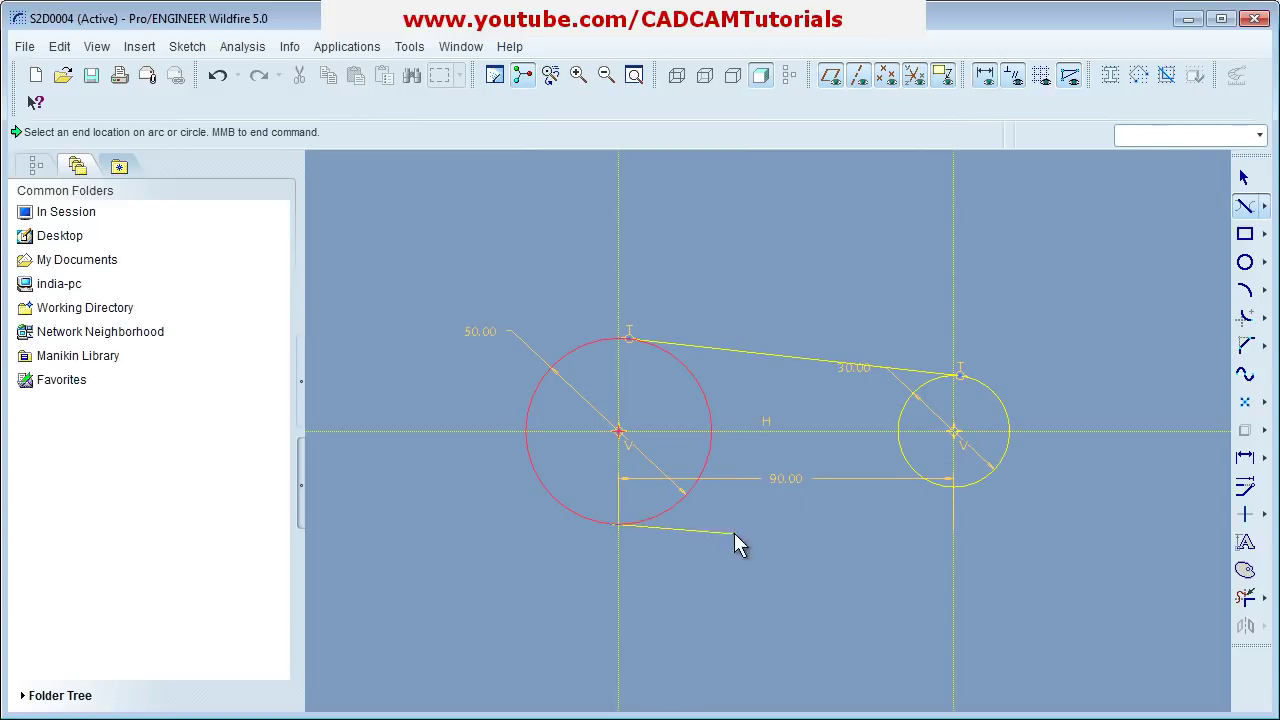
click(963, 490)
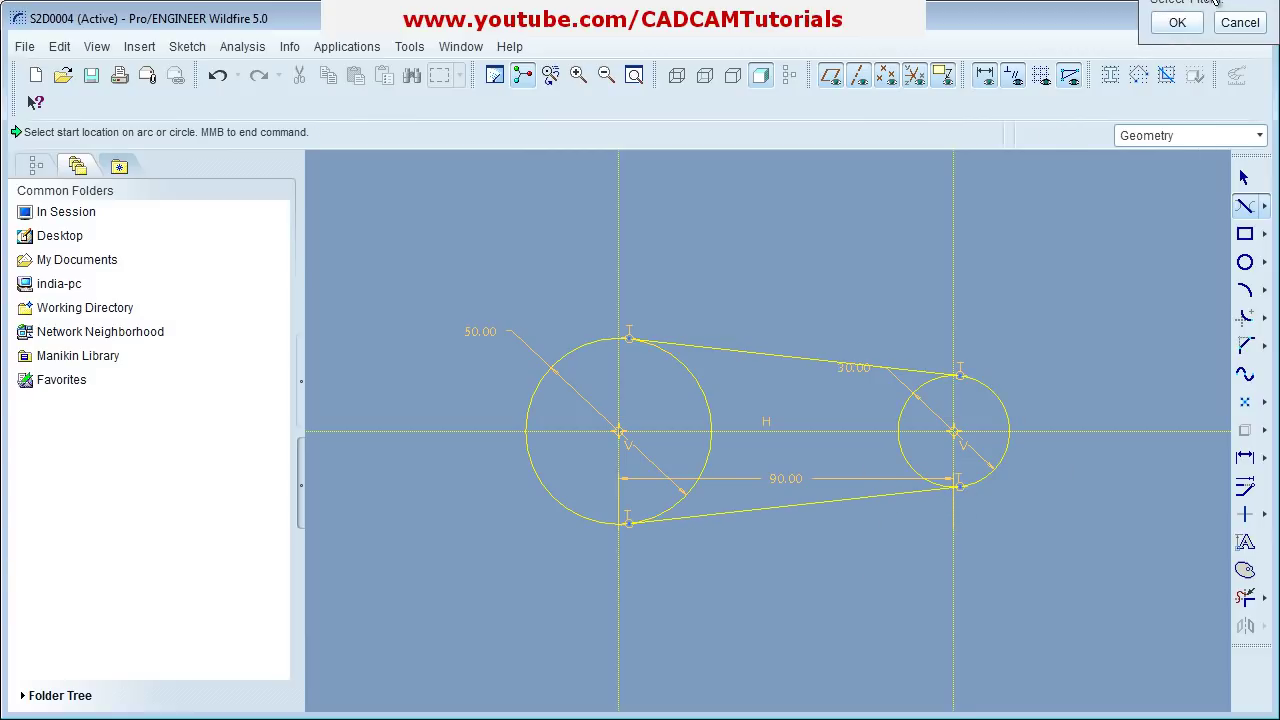
drag(1257, 5, 1045, 160)
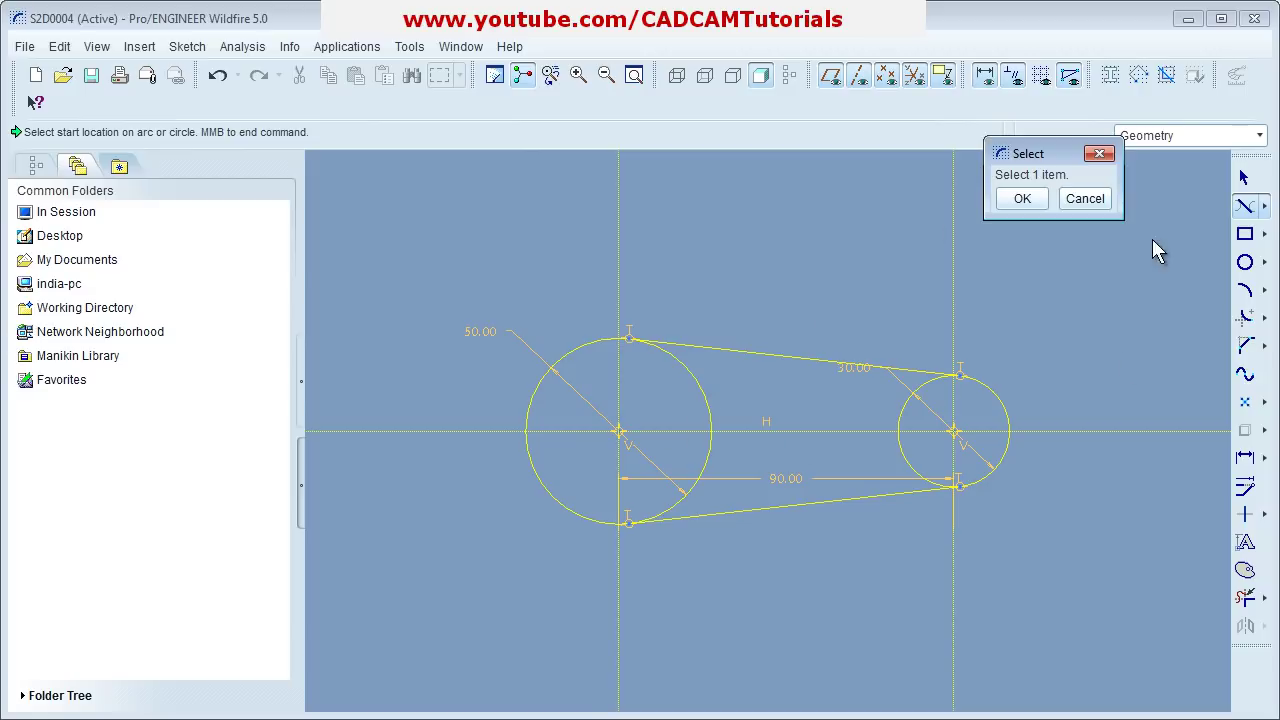
middle_click(1078, 286)
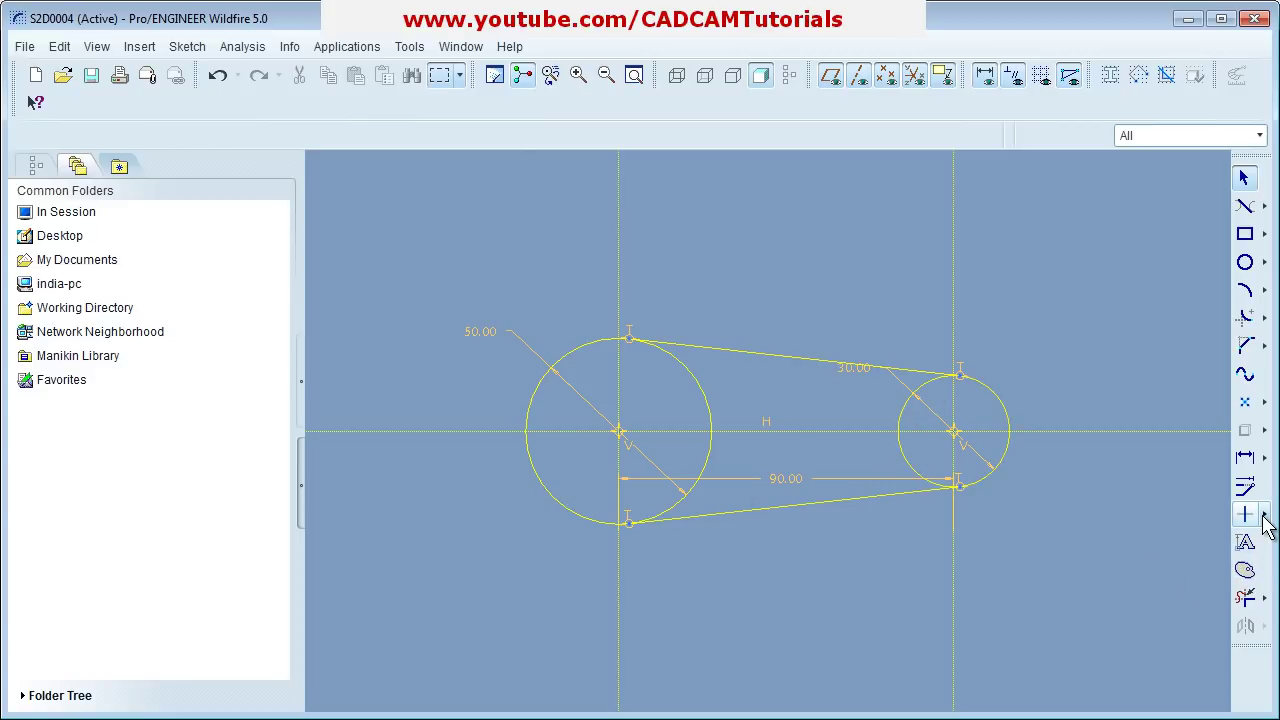
Step: Trim away the inner arcs of both circles between the two tangent lines
click(1248, 603)
click(697, 387)
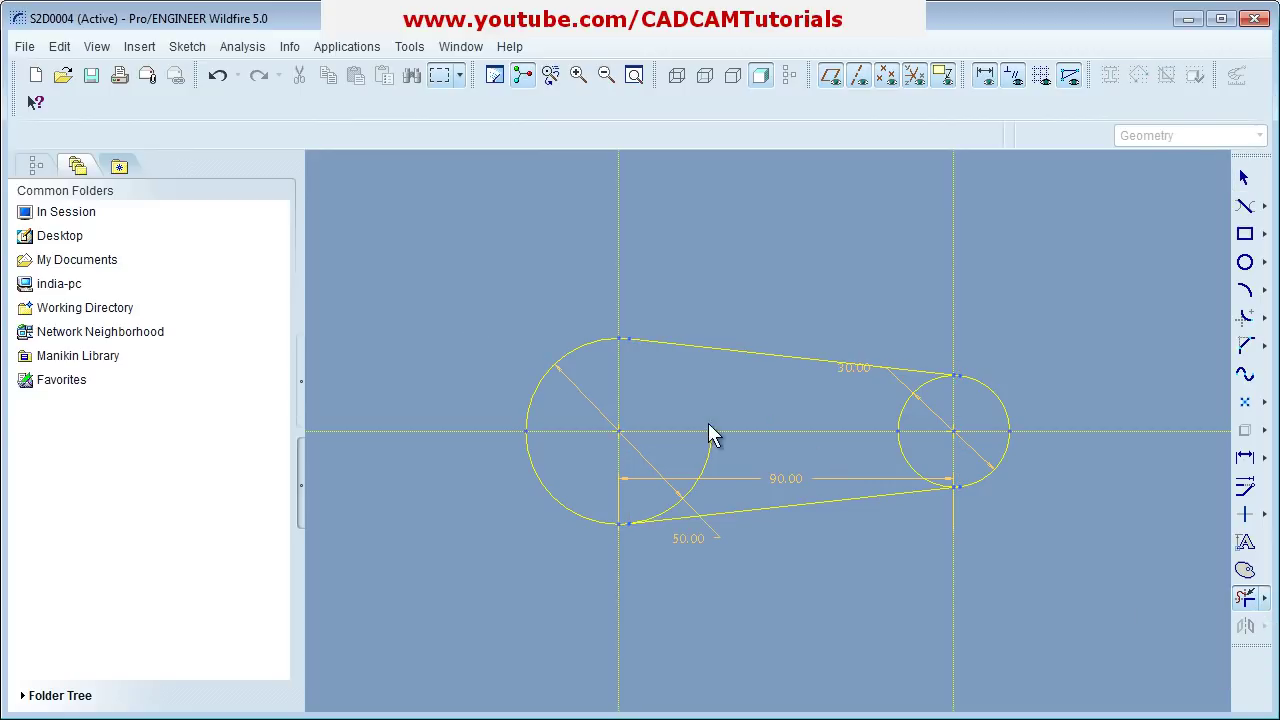
click(706, 460)
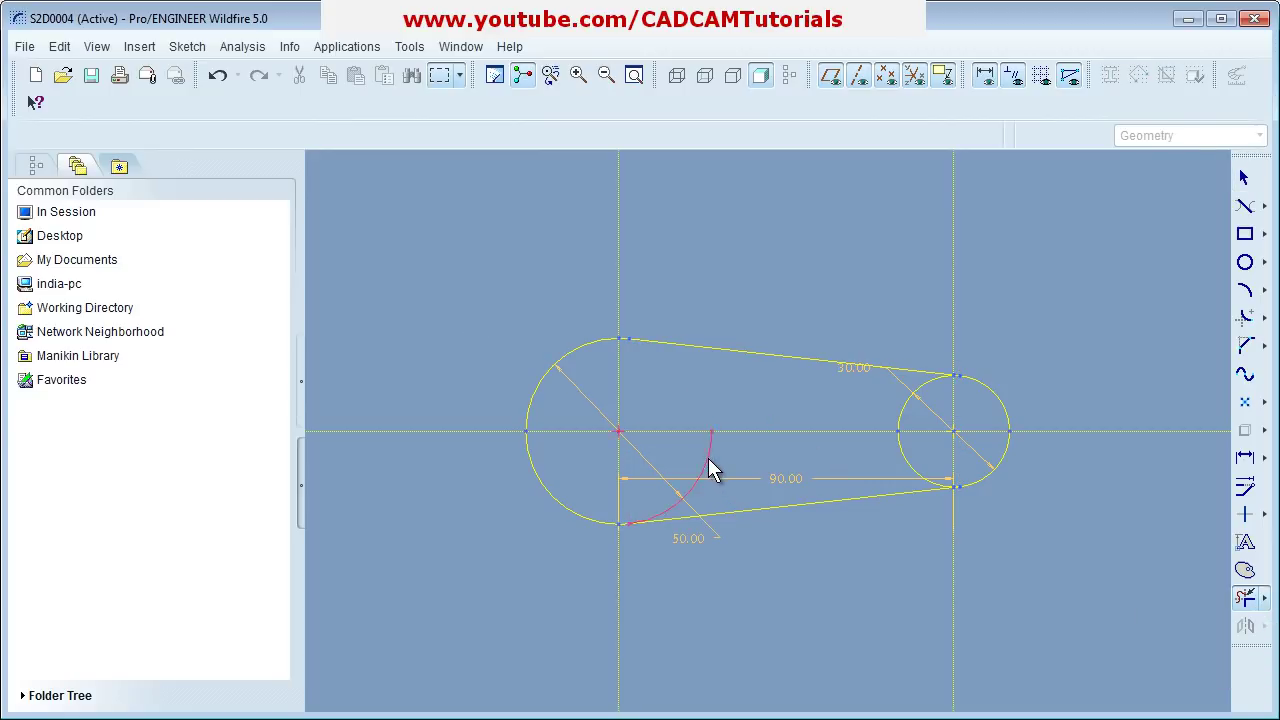
click(904, 410)
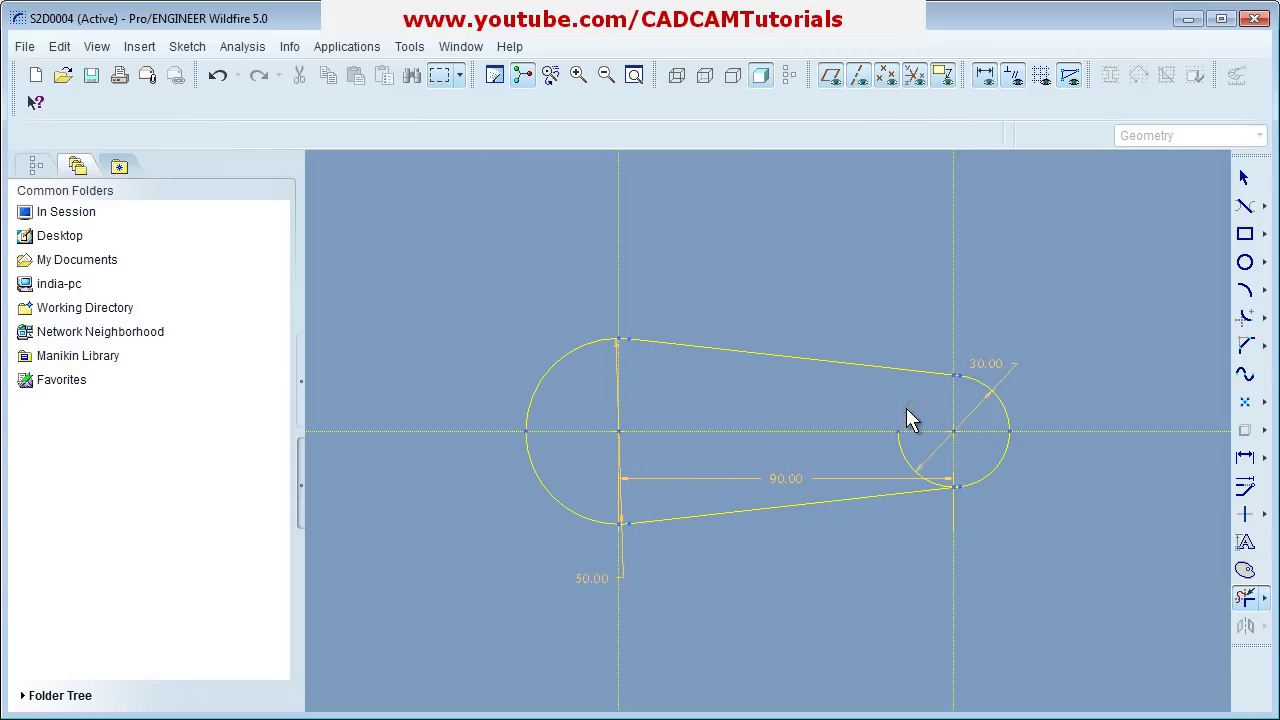
click(908, 460)
Step: Trim the tiny leftover arc piece where the lower tangent line meets the smaller arc
scroll(970, 488, down, 5)
scroll(926, 495, down, 6)
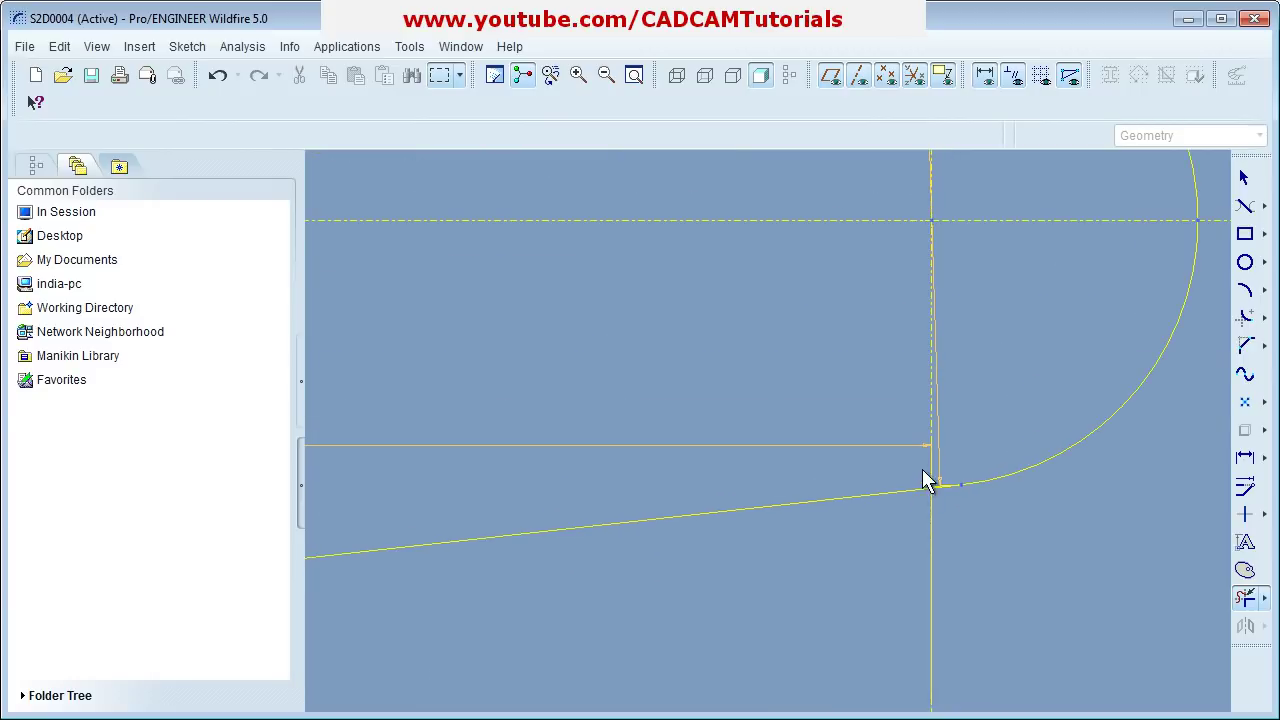
scroll(929, 510, down, 3)
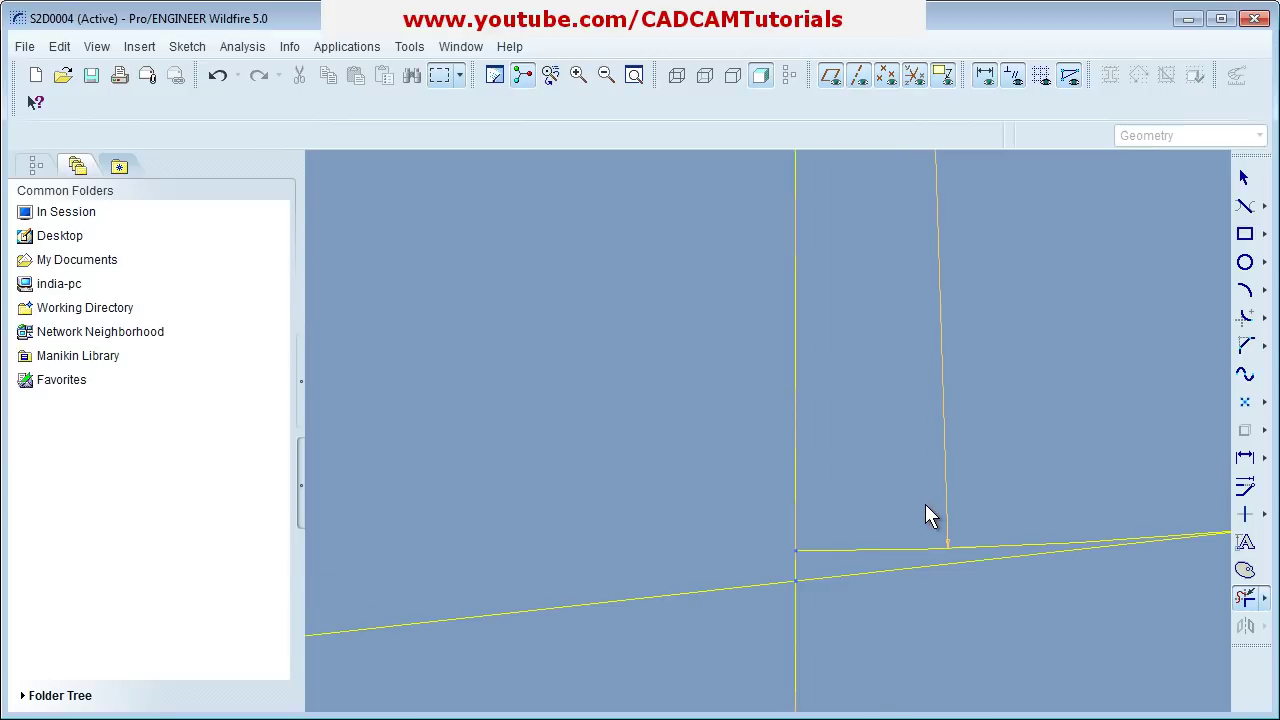
click(887, 550)
scroll(887, 551, up, 8)
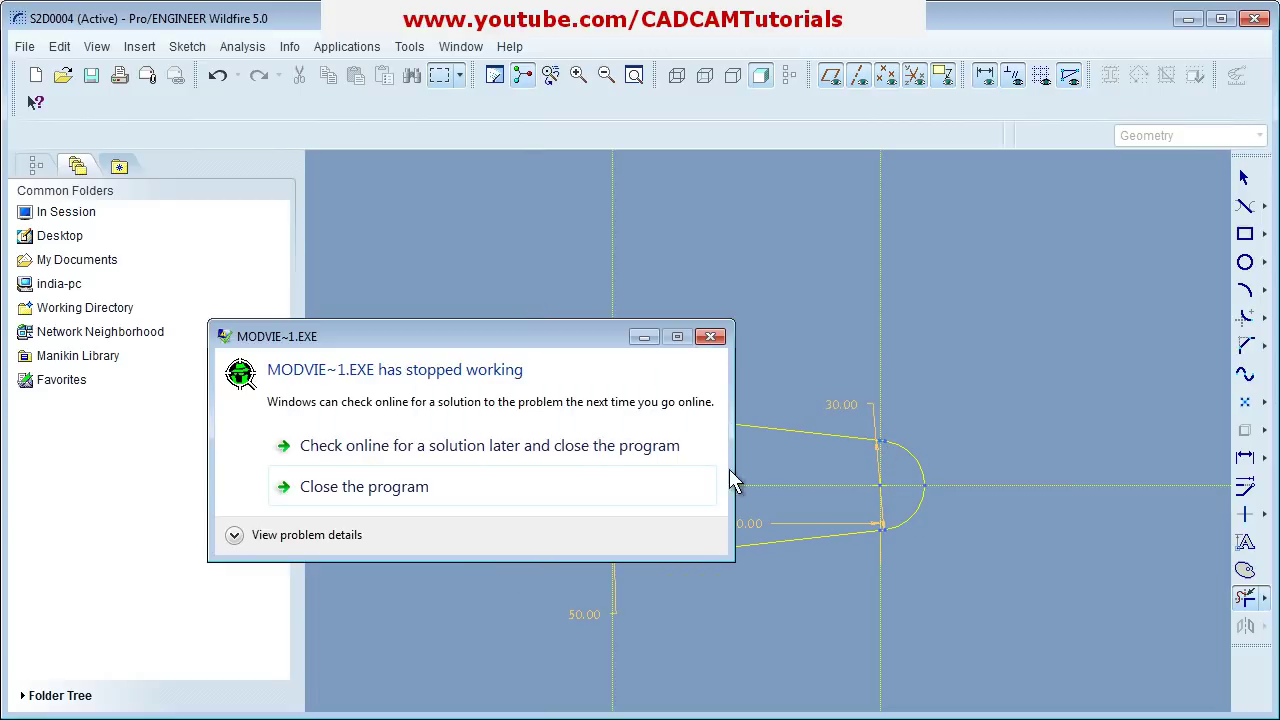
Step: Dismiss the MODVIE~1.EXE message and trim the tiny overlapping piece at the smaller arc's upper tangent point
click(711, 337)
scroll(889, 458, down, 6)
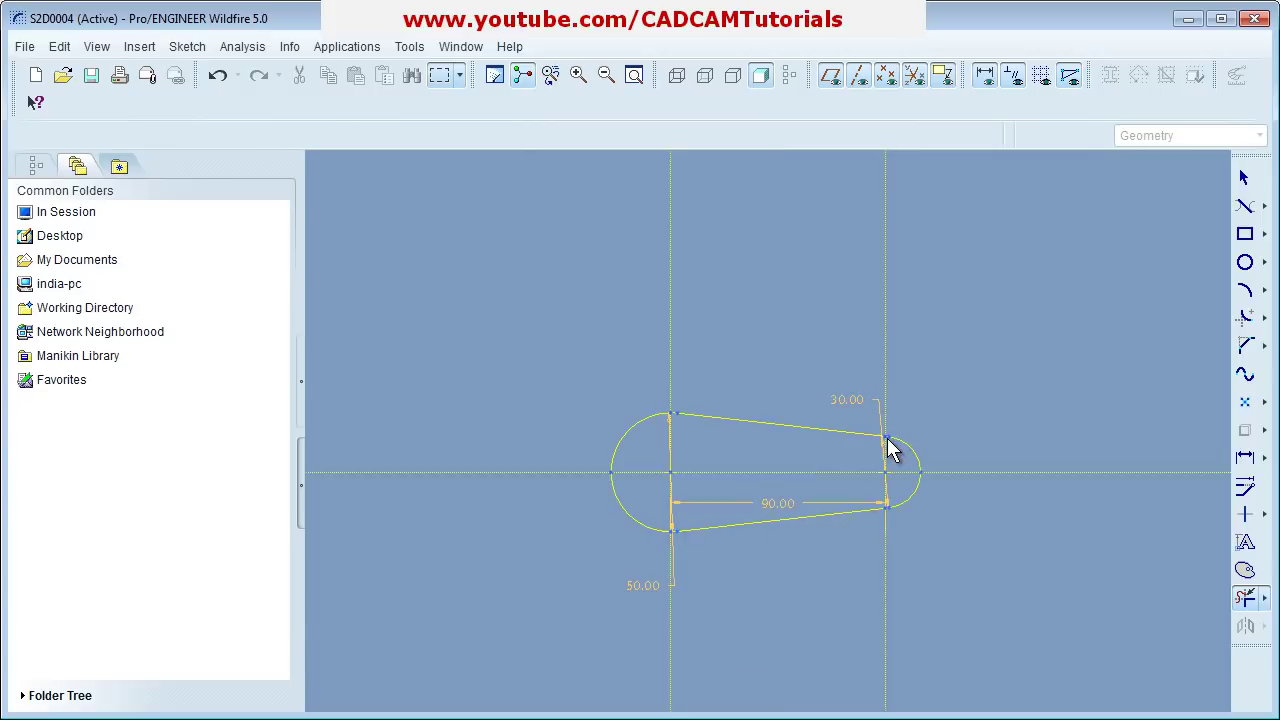
scroll(770, 446, down, 2)
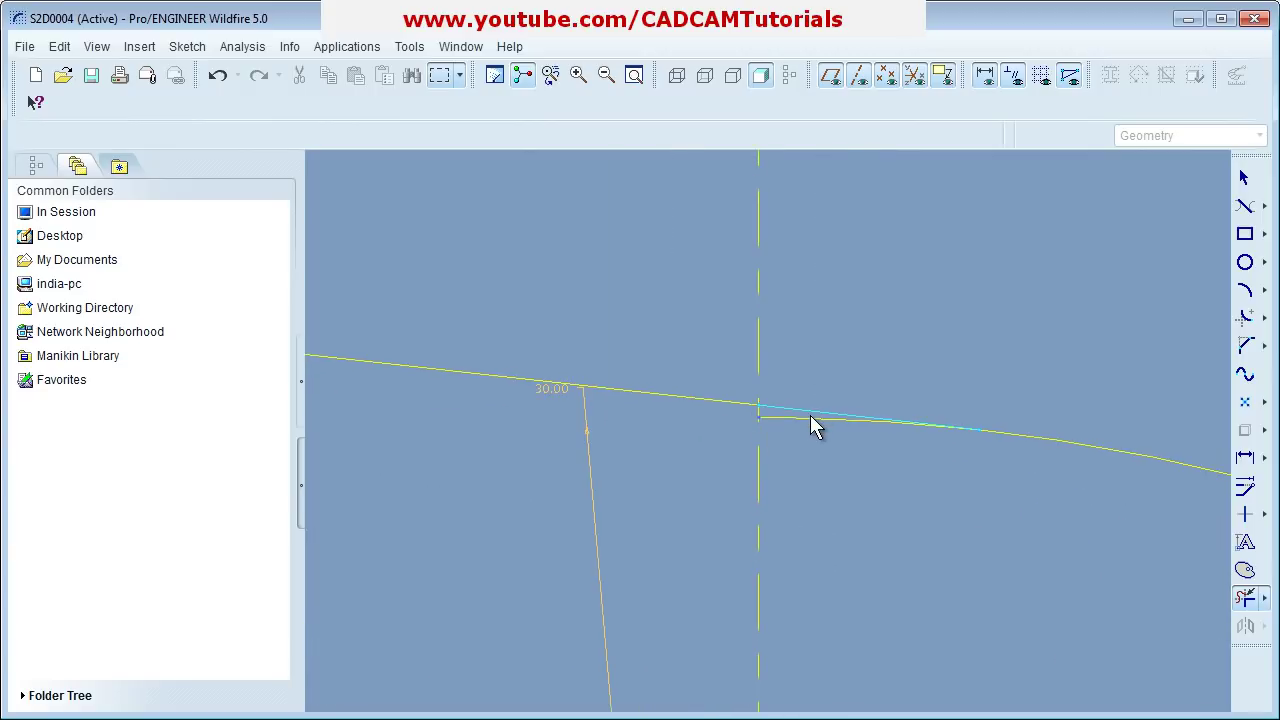
click(807, 423)
key(Delete)
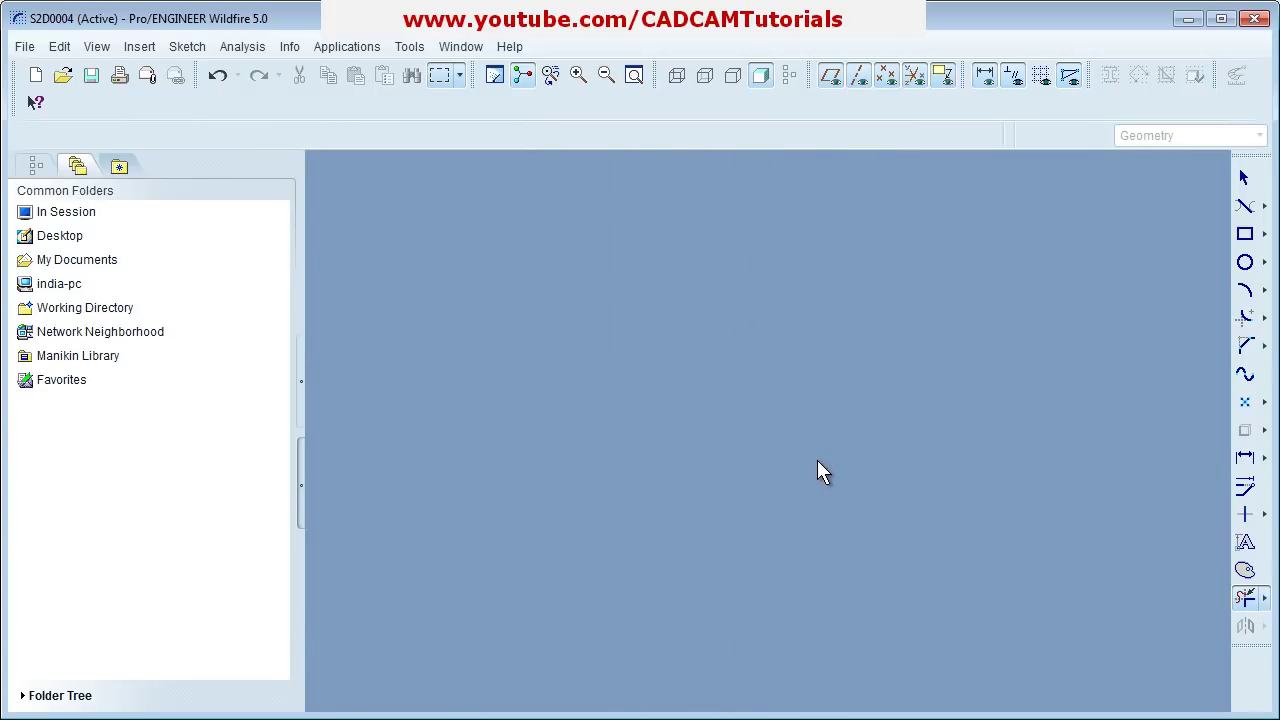
scroll(822, 426, up, 5)
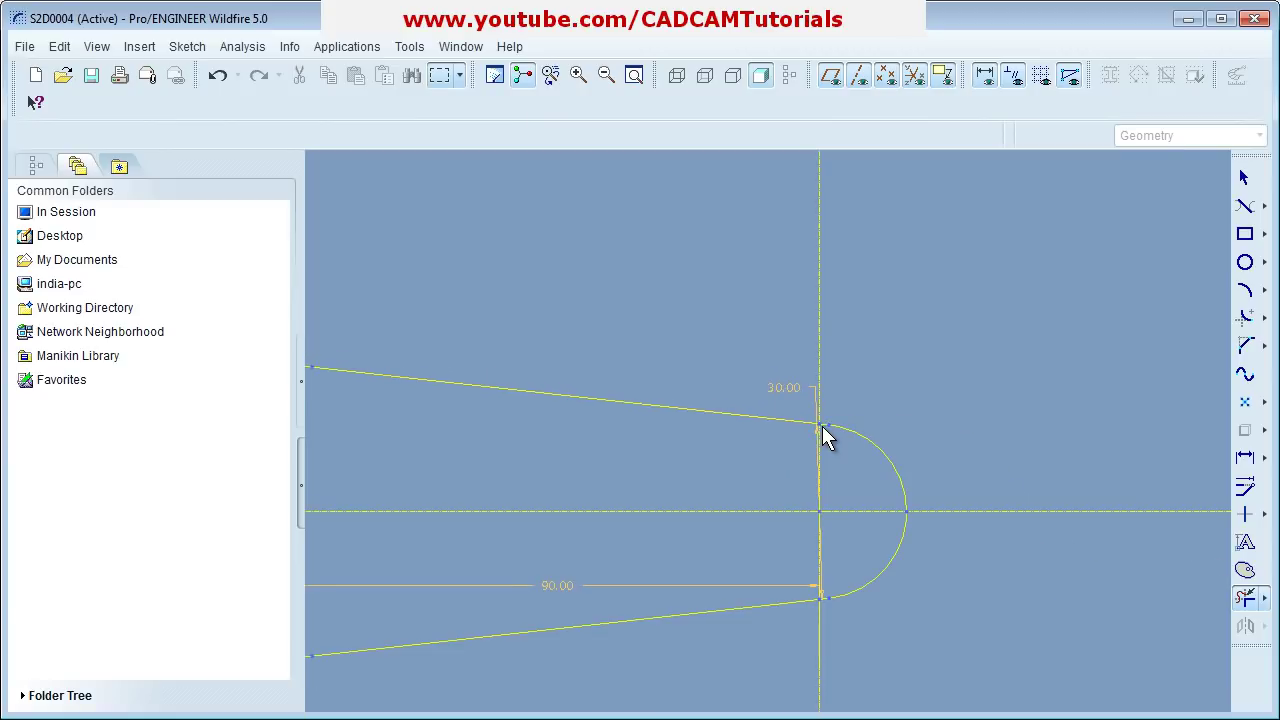
click(639, 75)
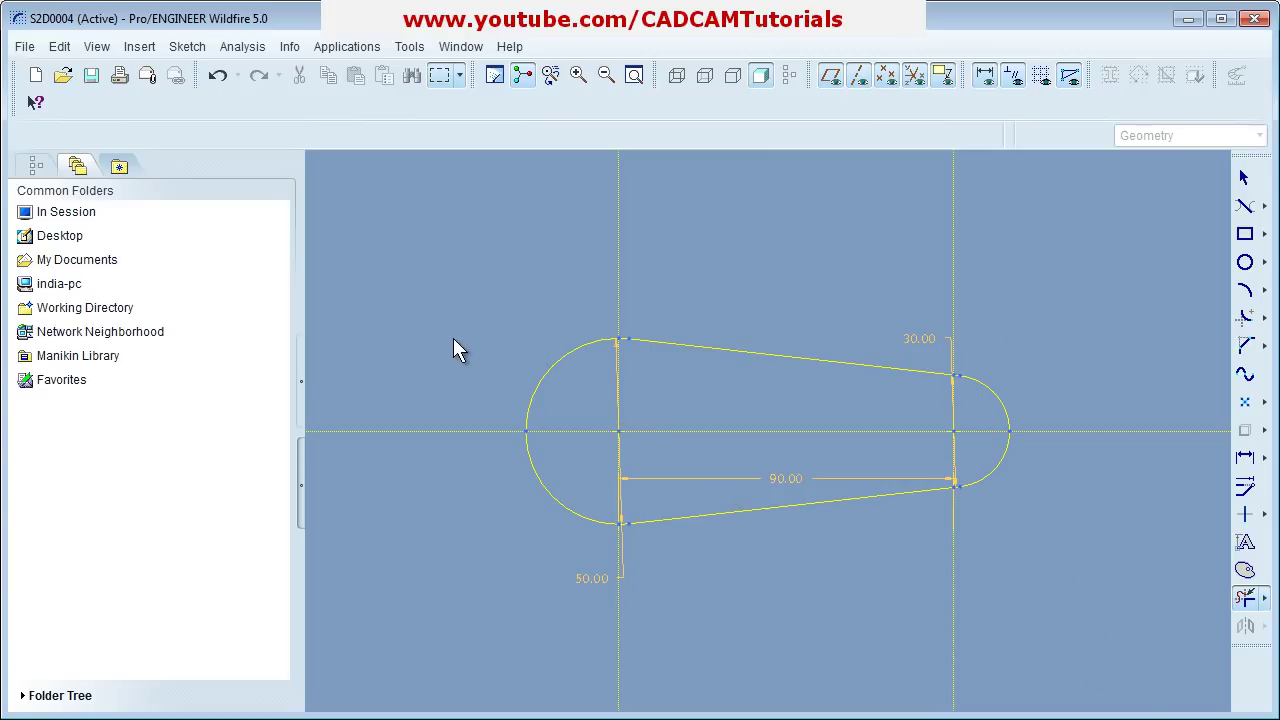
Step: Delete the entire link-shaped profile together with its centerlines and dimensions
click(1245, 180)
mouse_move(415, 263)
mouse_down()
mouse_move(981, 576)
mouse_move(1102, 577)
mouse_up()
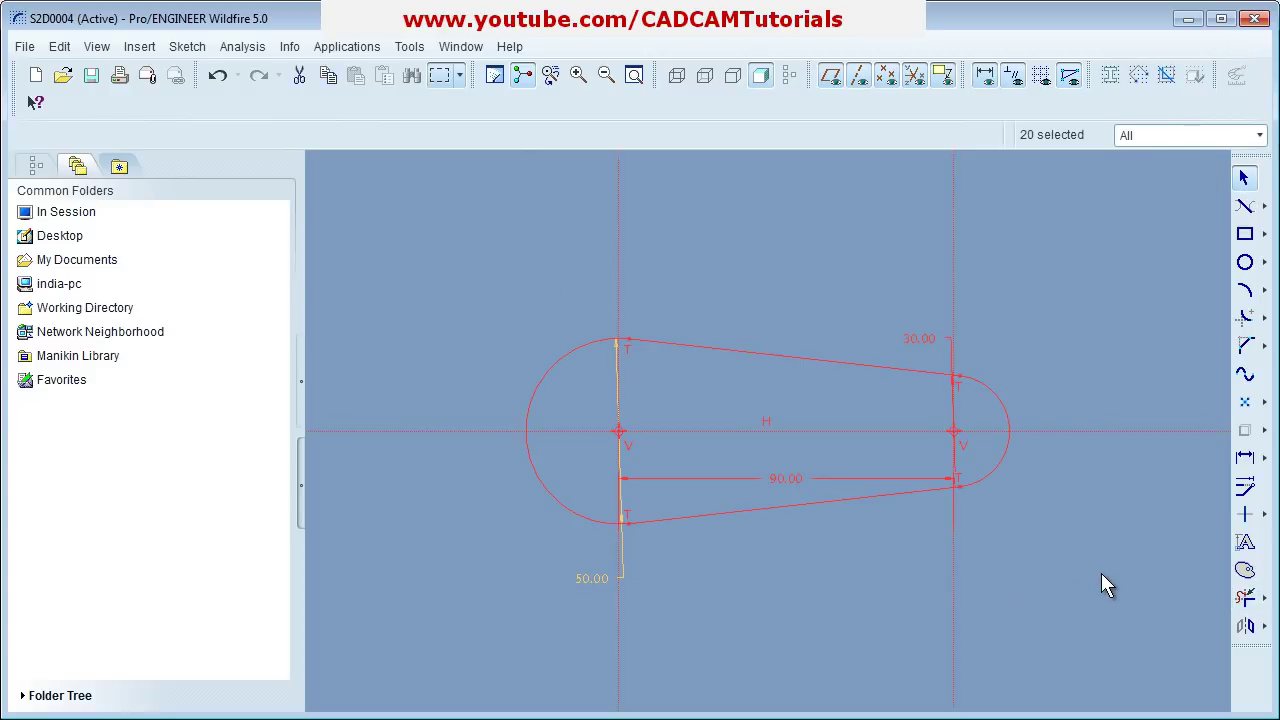
key(Delete)
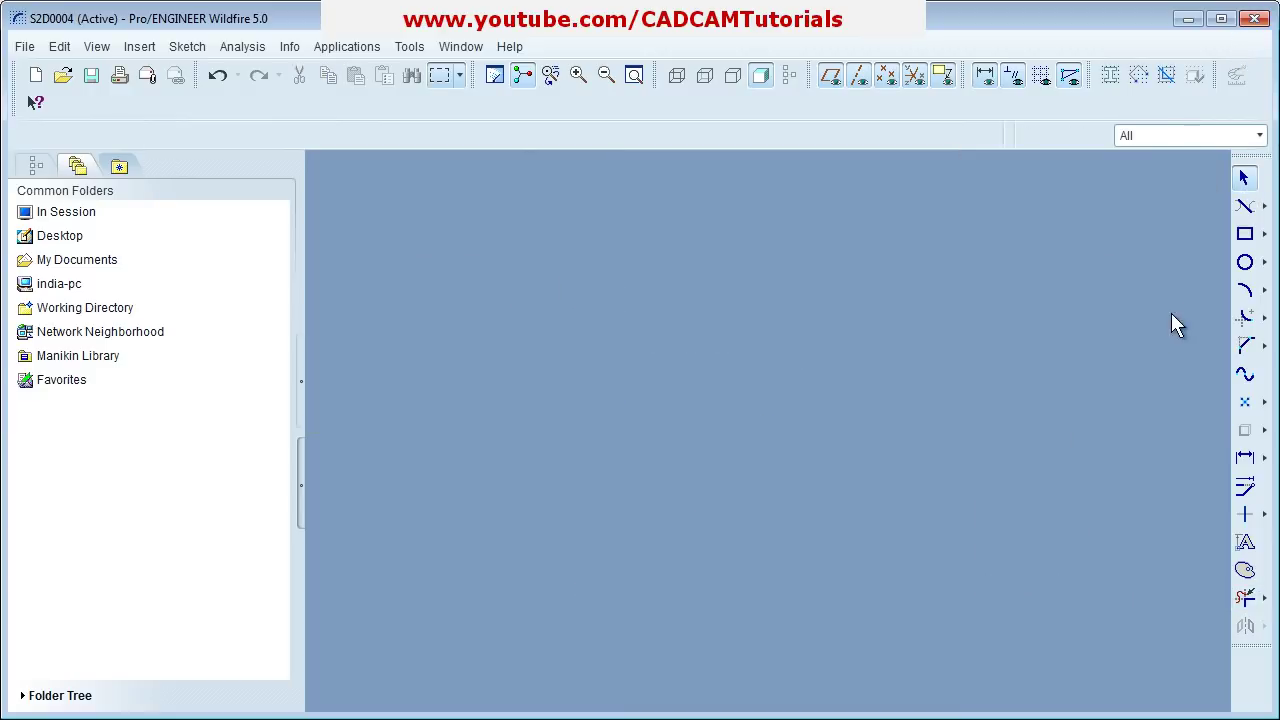
Step: Draw a rectangle about 146 wide and 90 high, and delete it with its dimensions
click(1250, 238)
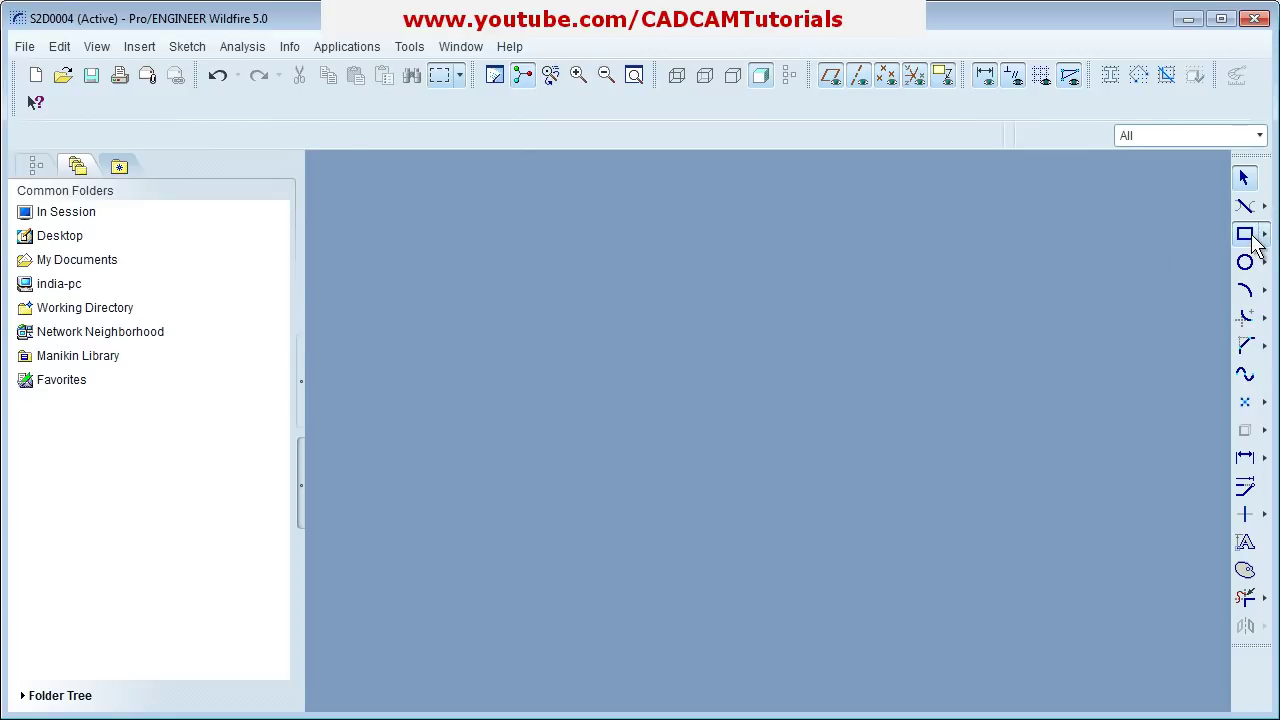
click(493, 271)
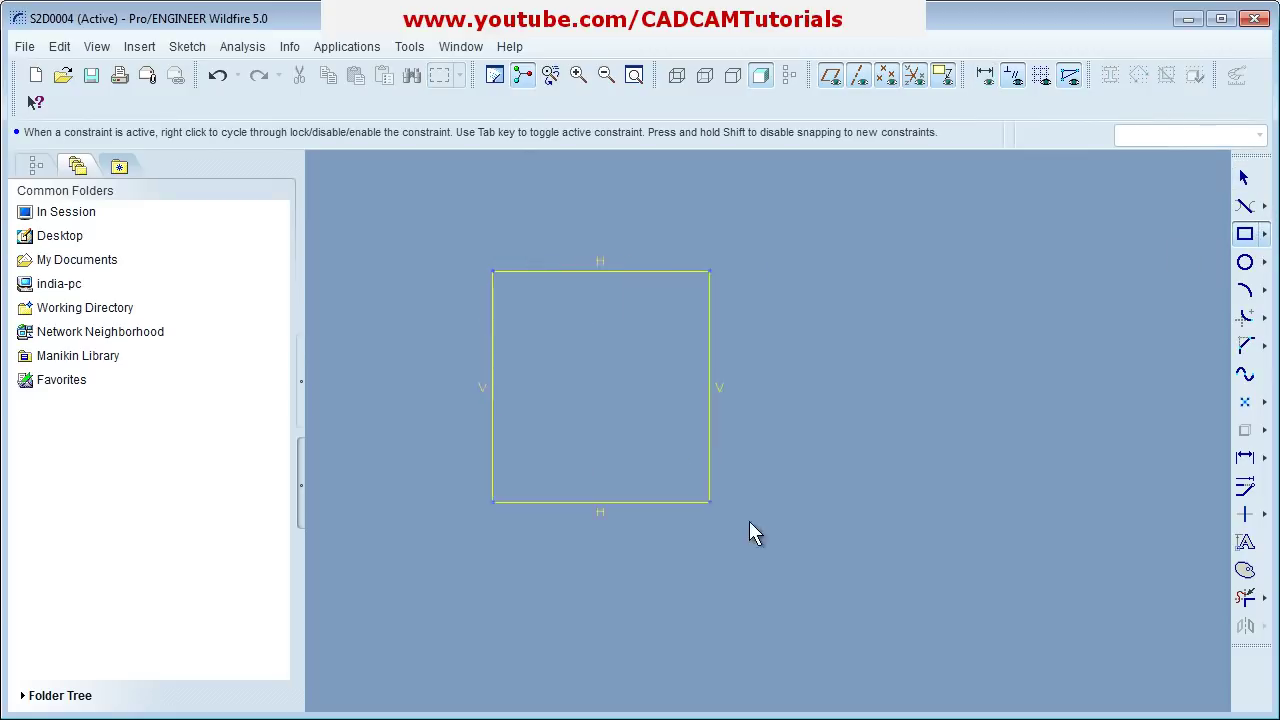
click(1037, 606)
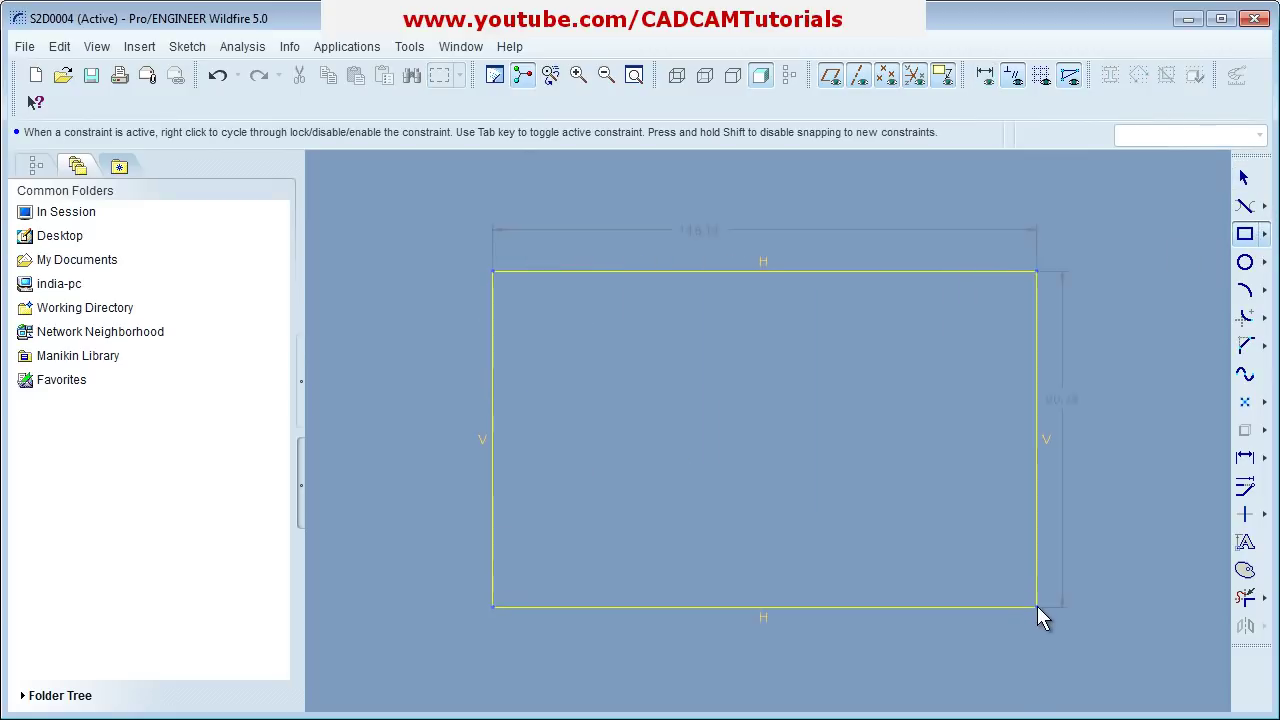
middle_click(753, 481)
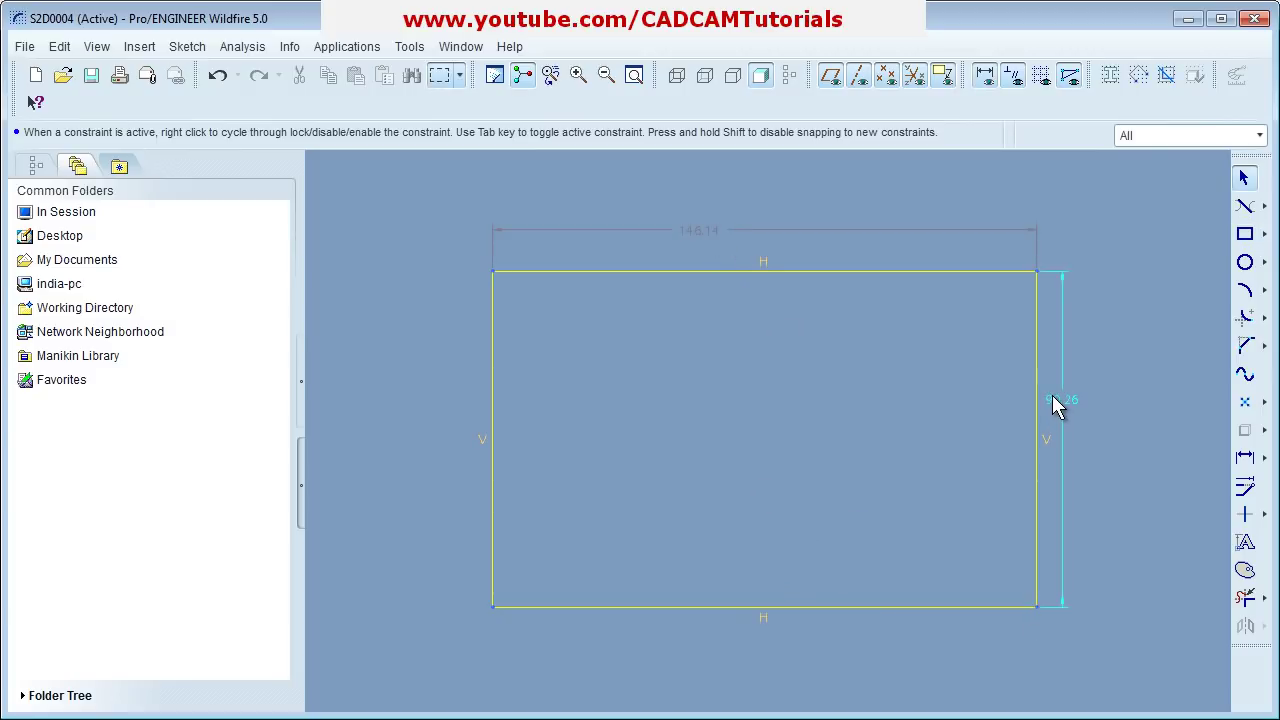
drag(428, 193, 1164, 659)
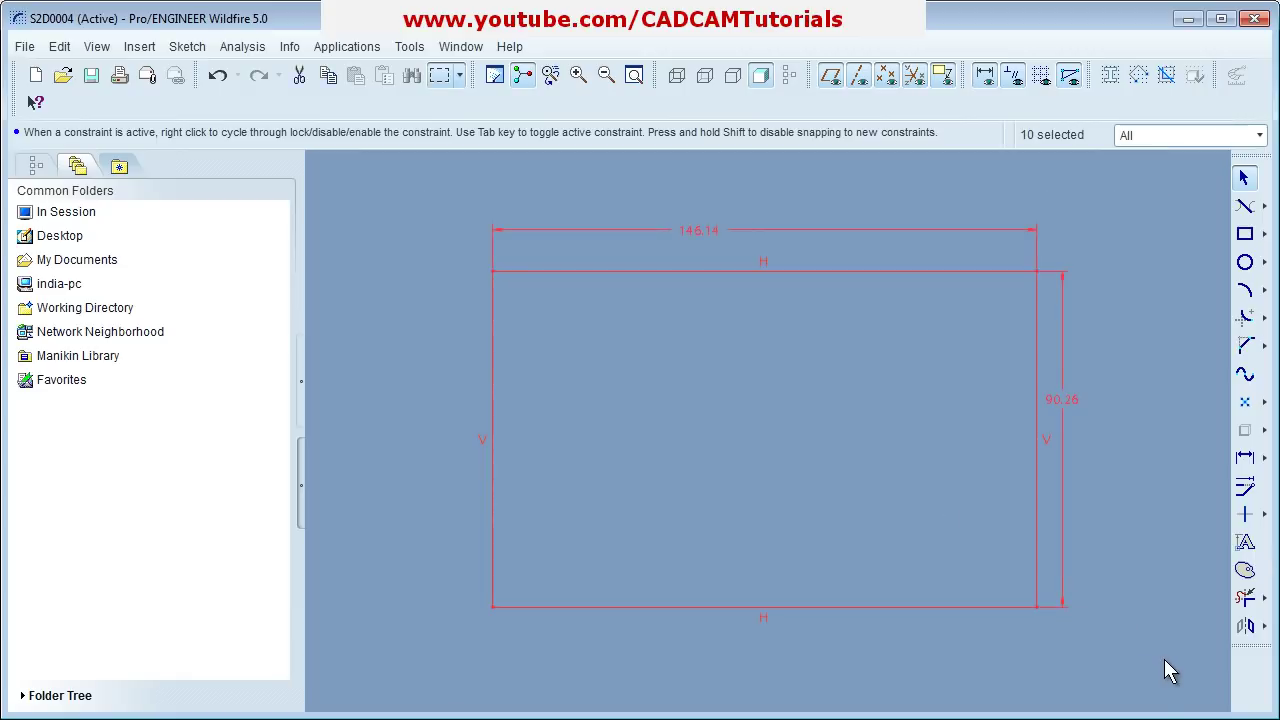
key(Delete)
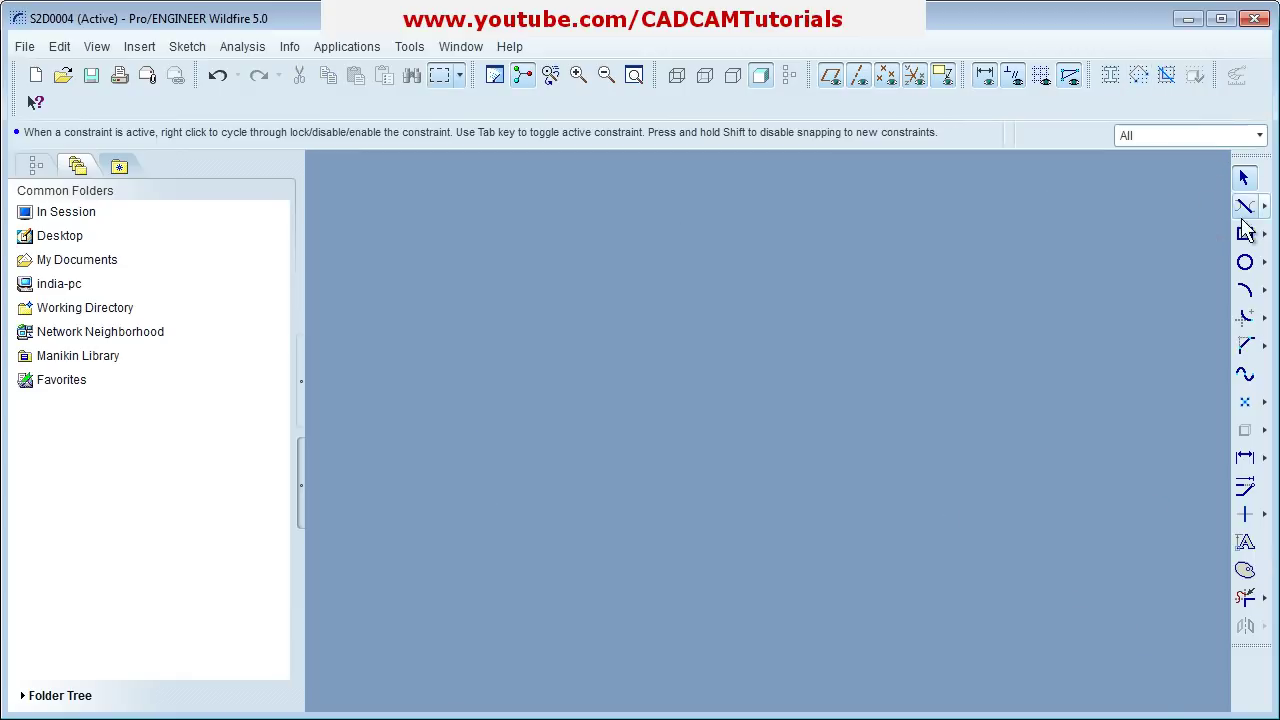
click(1265, 207)
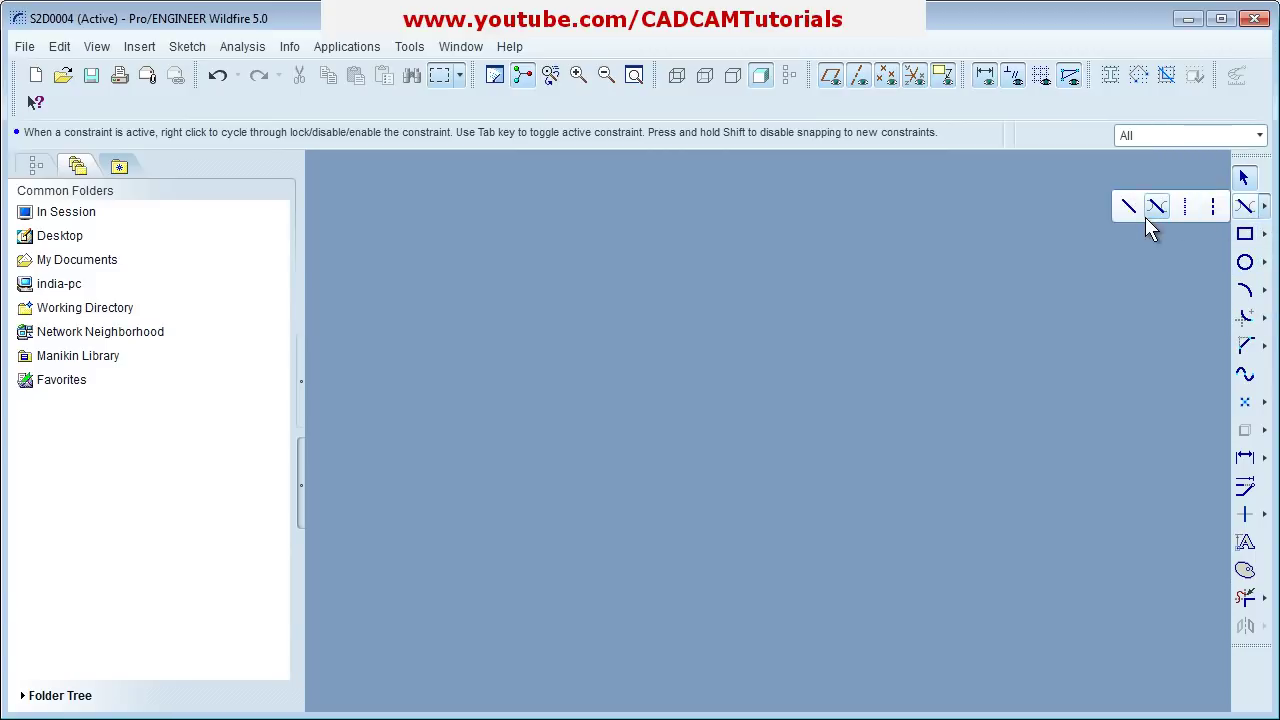
click(1130, 208)
click(507, 570)
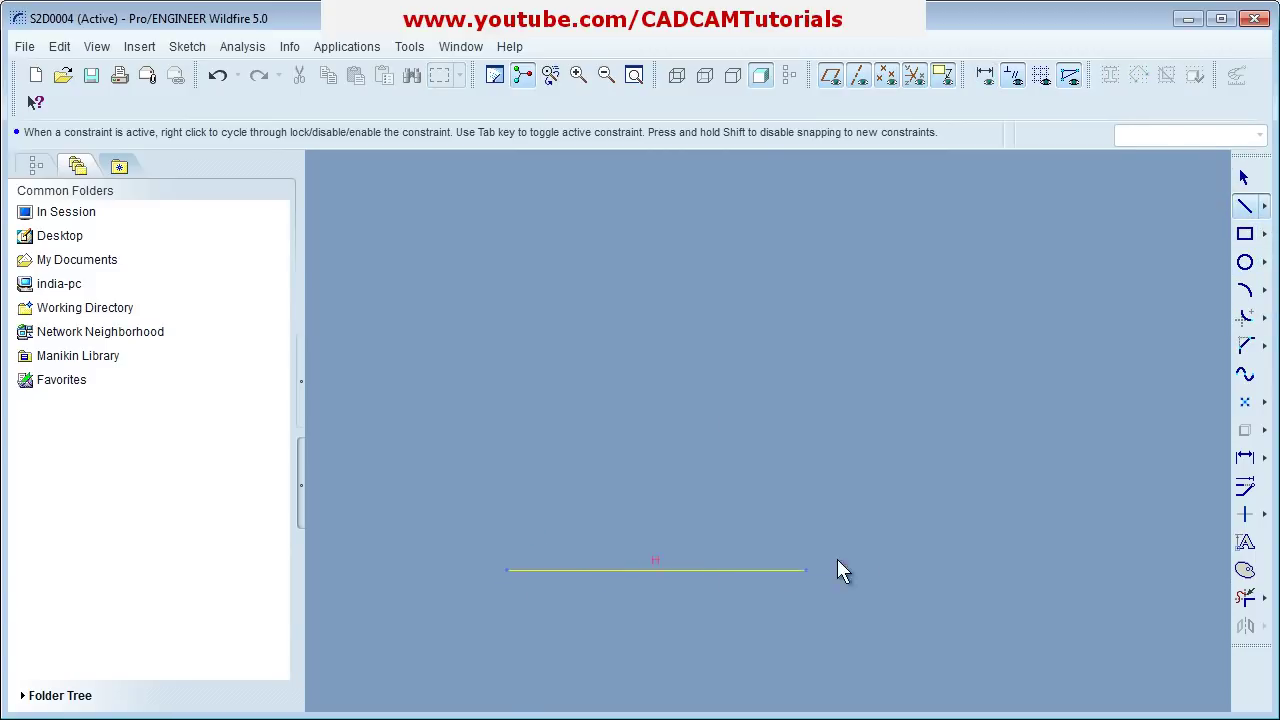
click(965, 570)
click(962, 253)
click(783, 267)
click(218, 77)
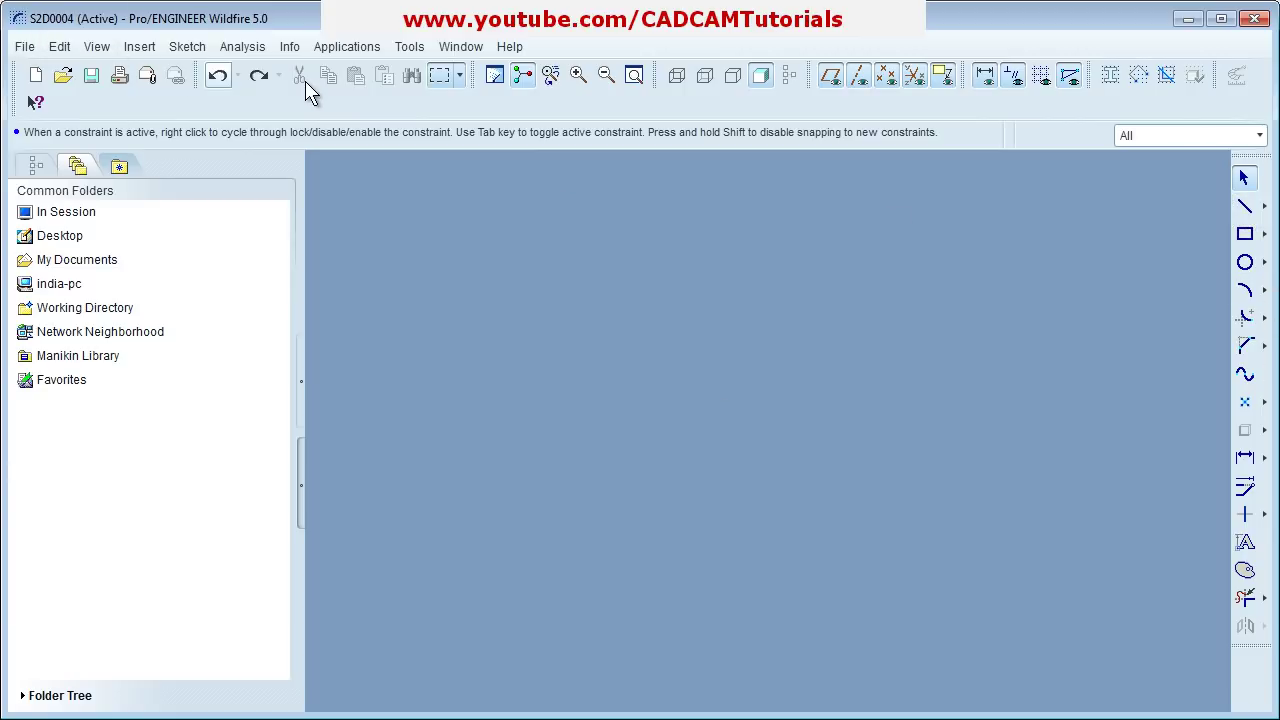
click(260, 77)
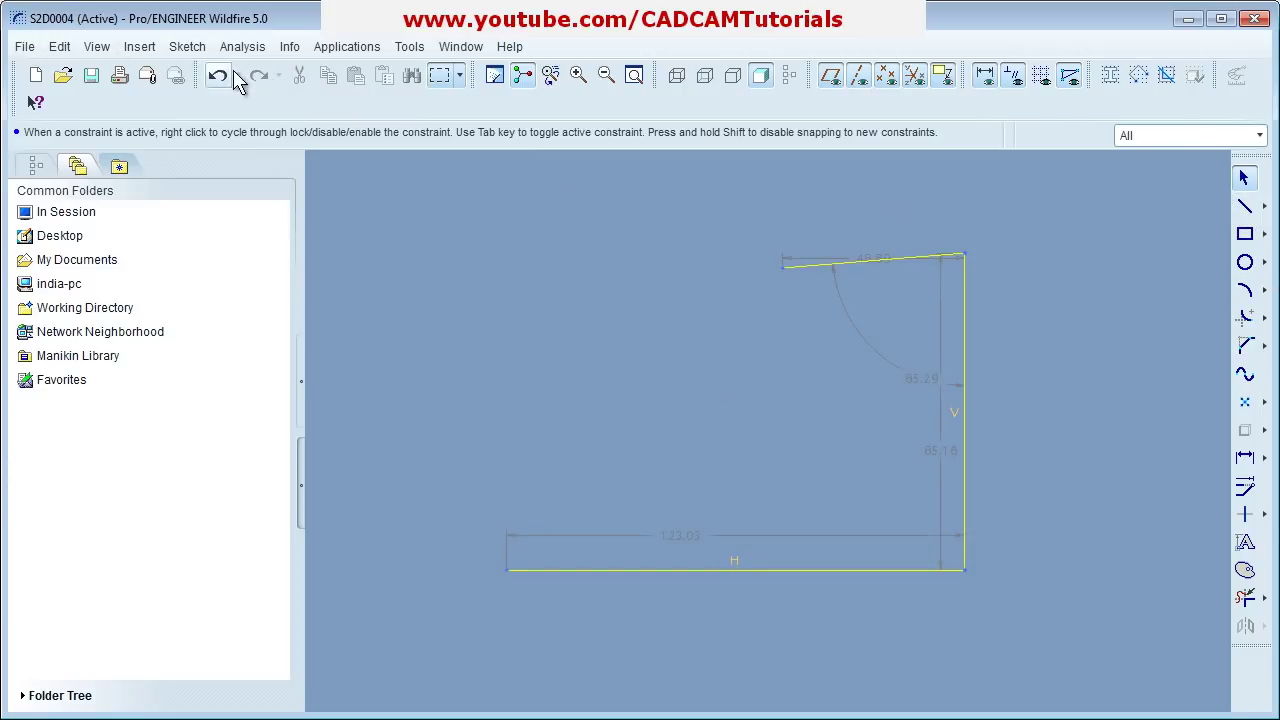
click(218, 77)
Step: Sketch a closed L-shaped profile of six lines, about 105 wide and 81 high, with a top edge about 46 long
click(1245, 205)
click(573, 570)
click(964, 570)
click(963, 268)
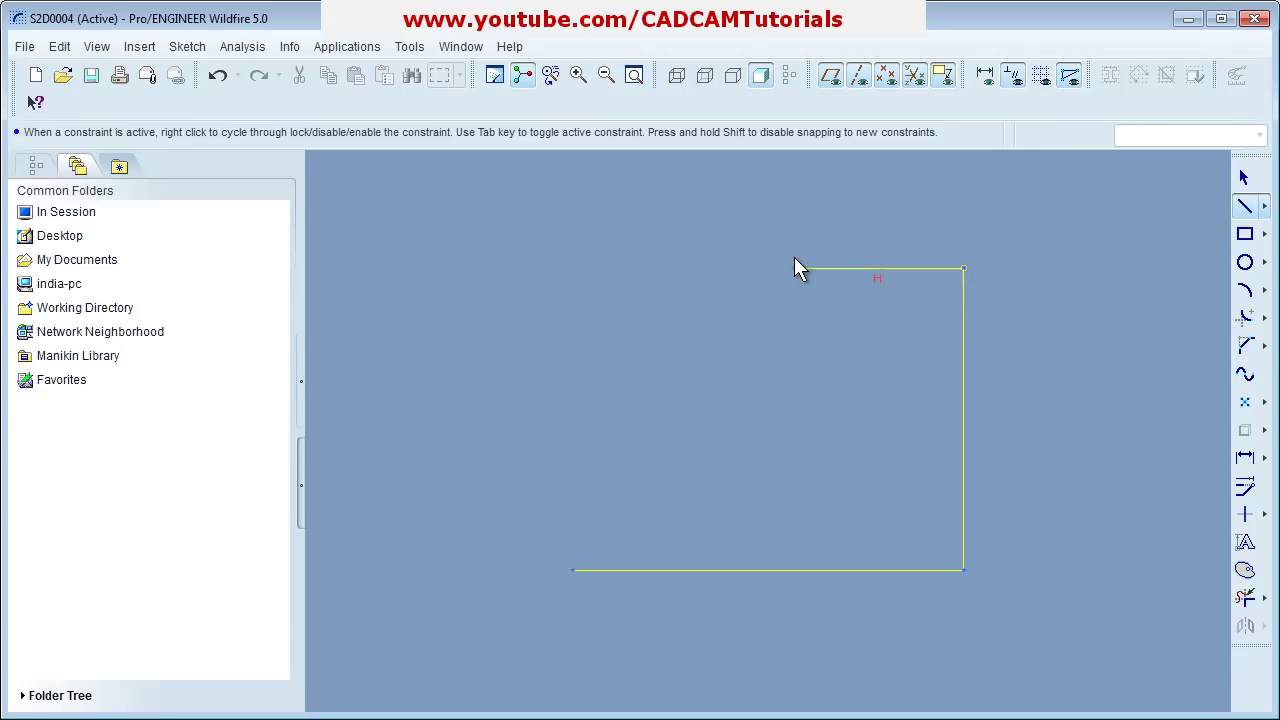
click(794, 268)
click(794, 476)
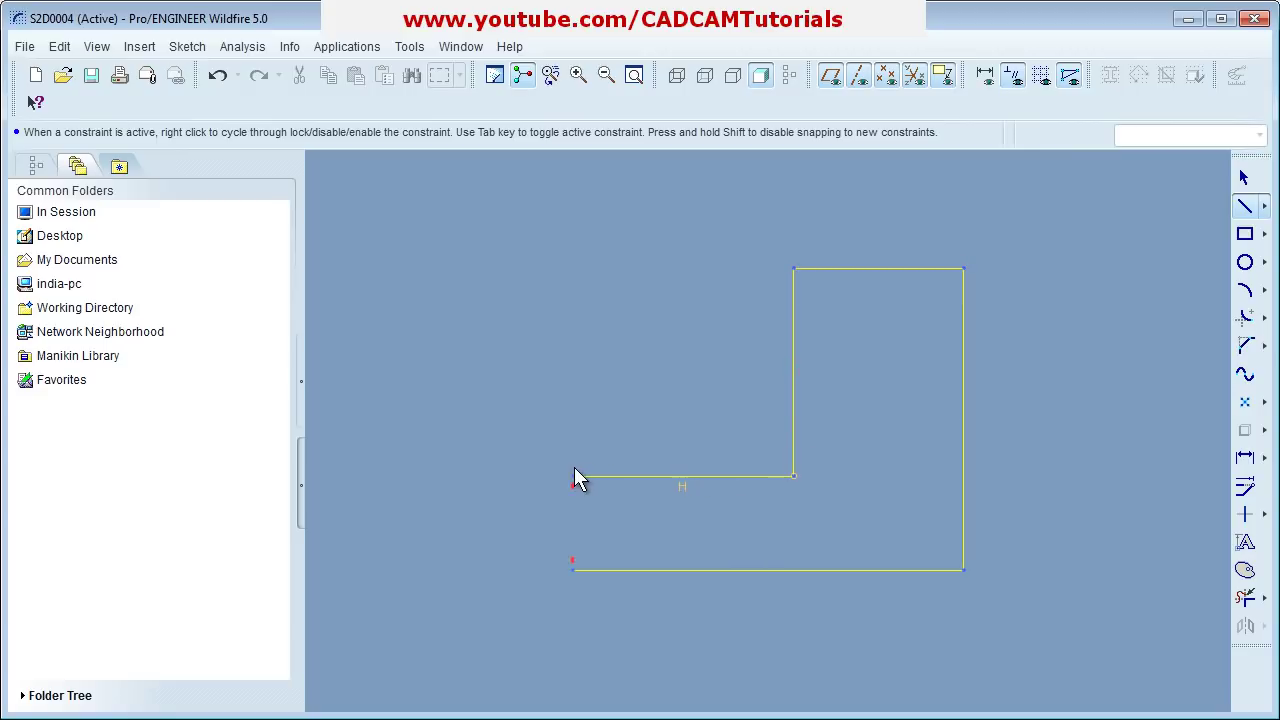
click(576, 476)
click(574, 570)
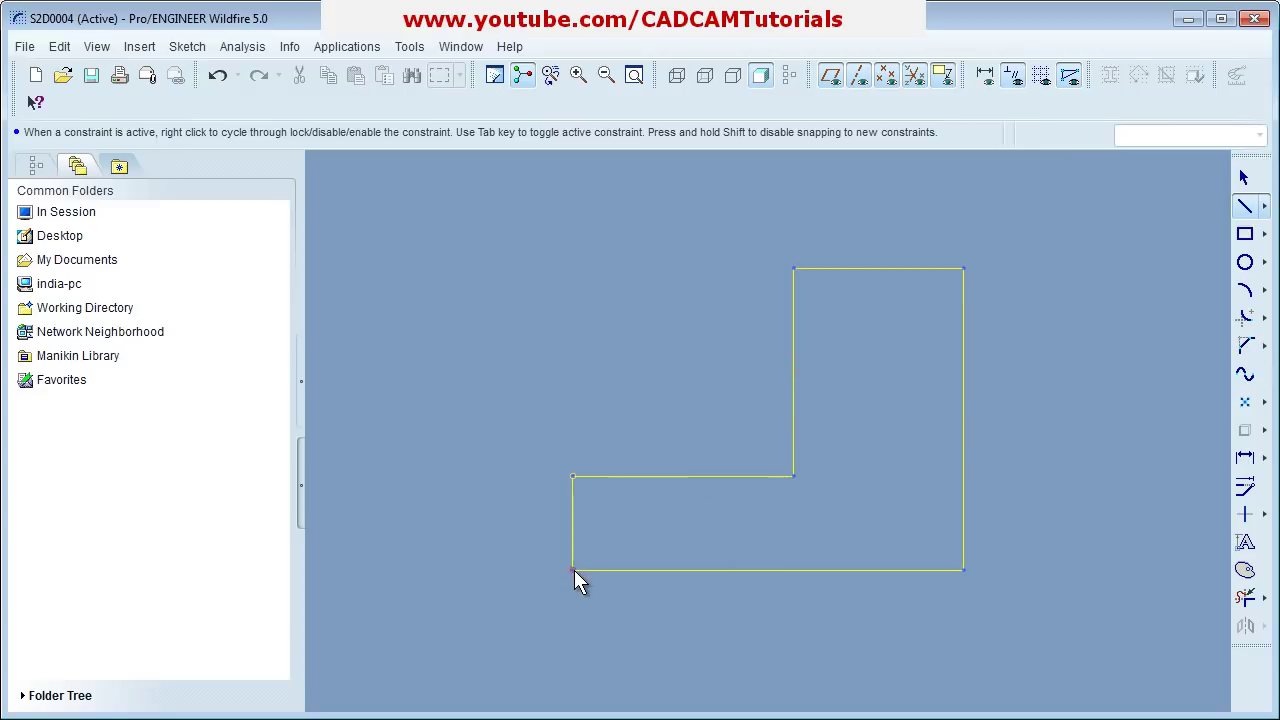
middle_click(668, 546)
middle_click(677, 543)
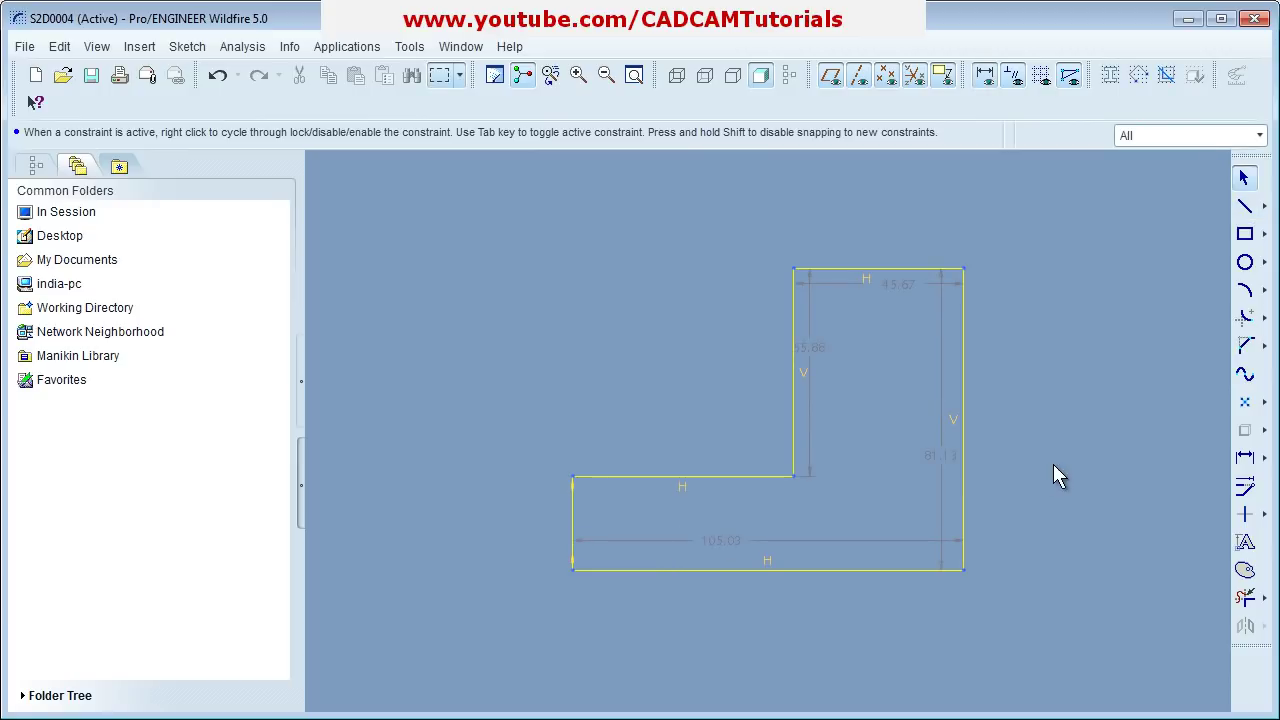
Step: Dimension the horizontal step edge of the L-shaped profile and set its length to 60
click(673, 476)
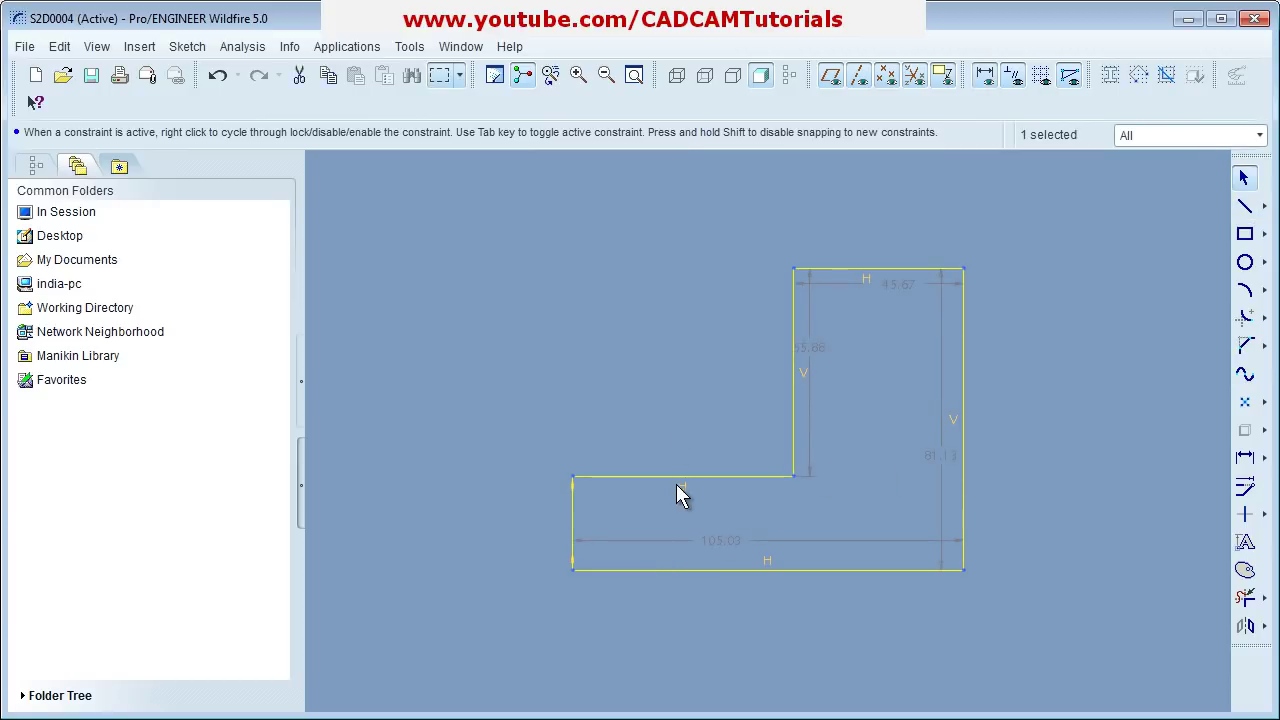
click(727, 500)
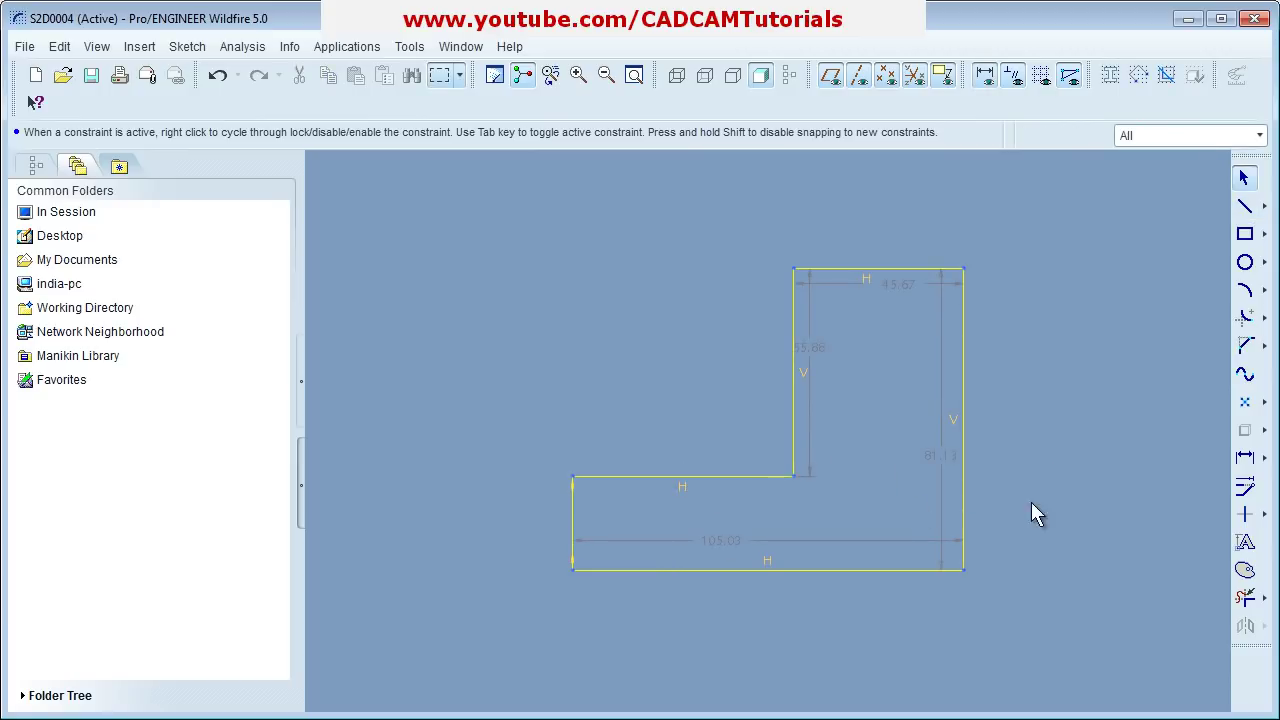
click(1250, 460)
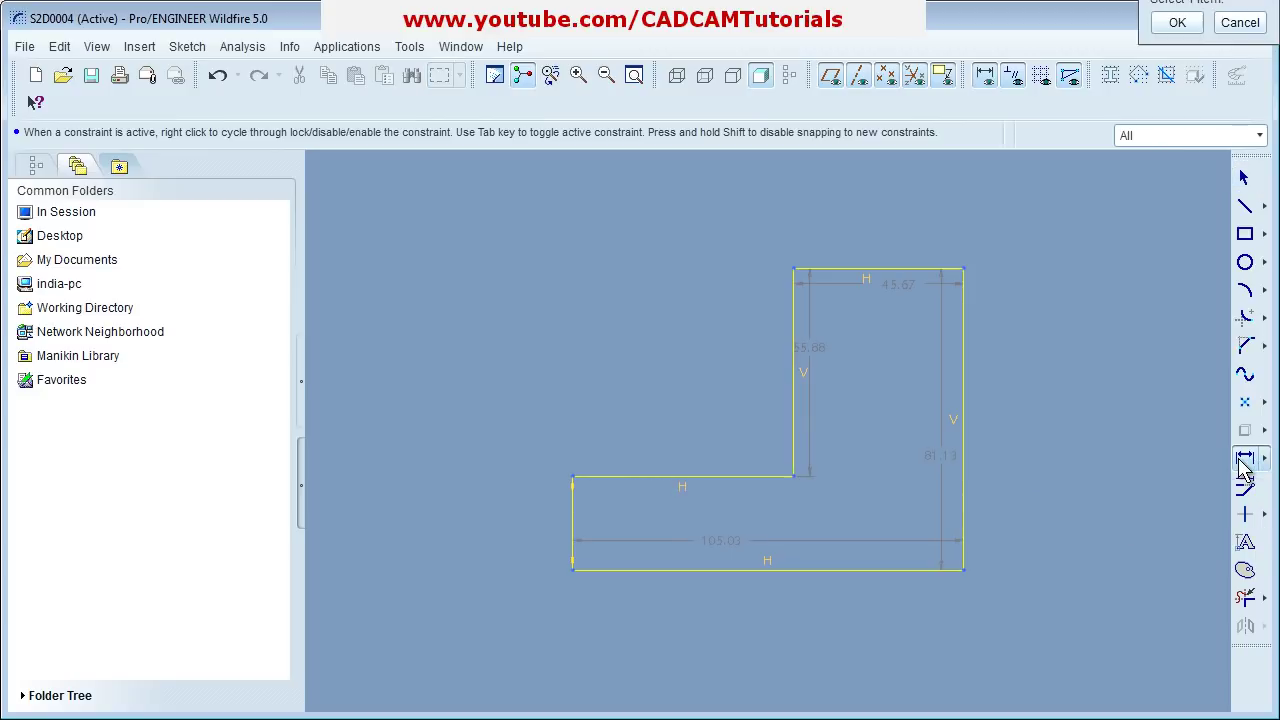
click(653, 479)
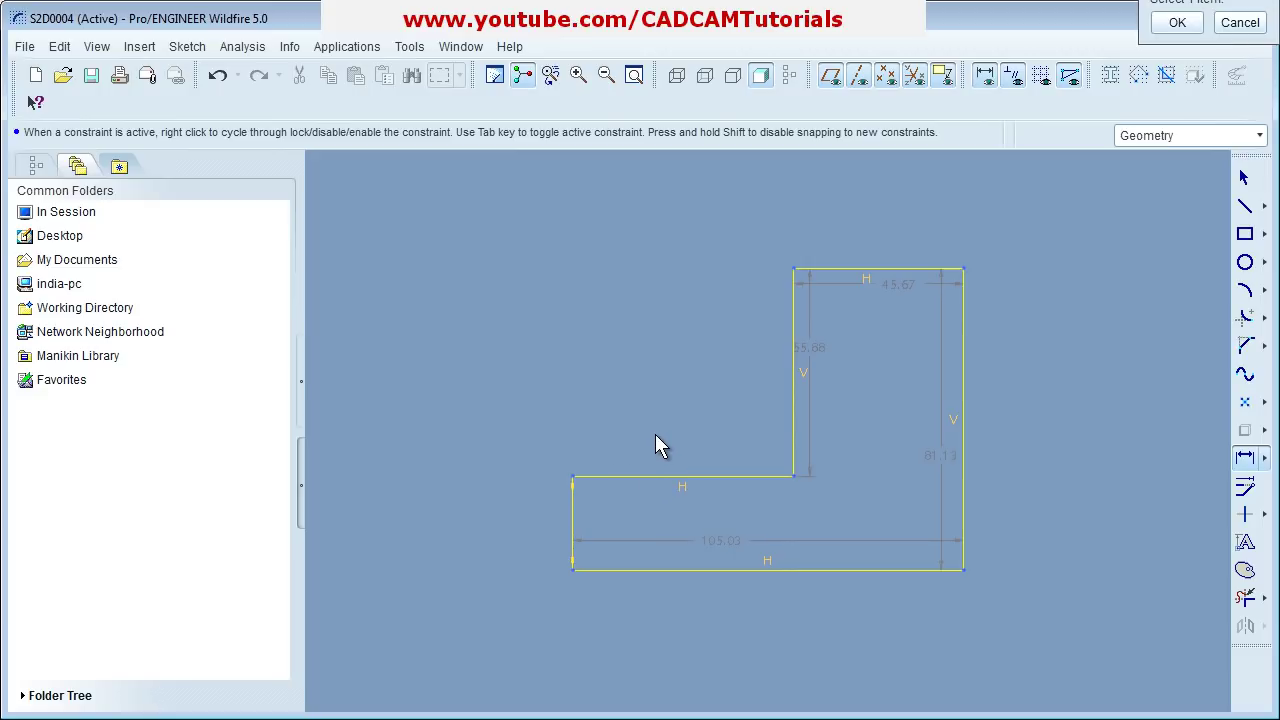
middle_click(657, 446)
text(60)
key(Return)
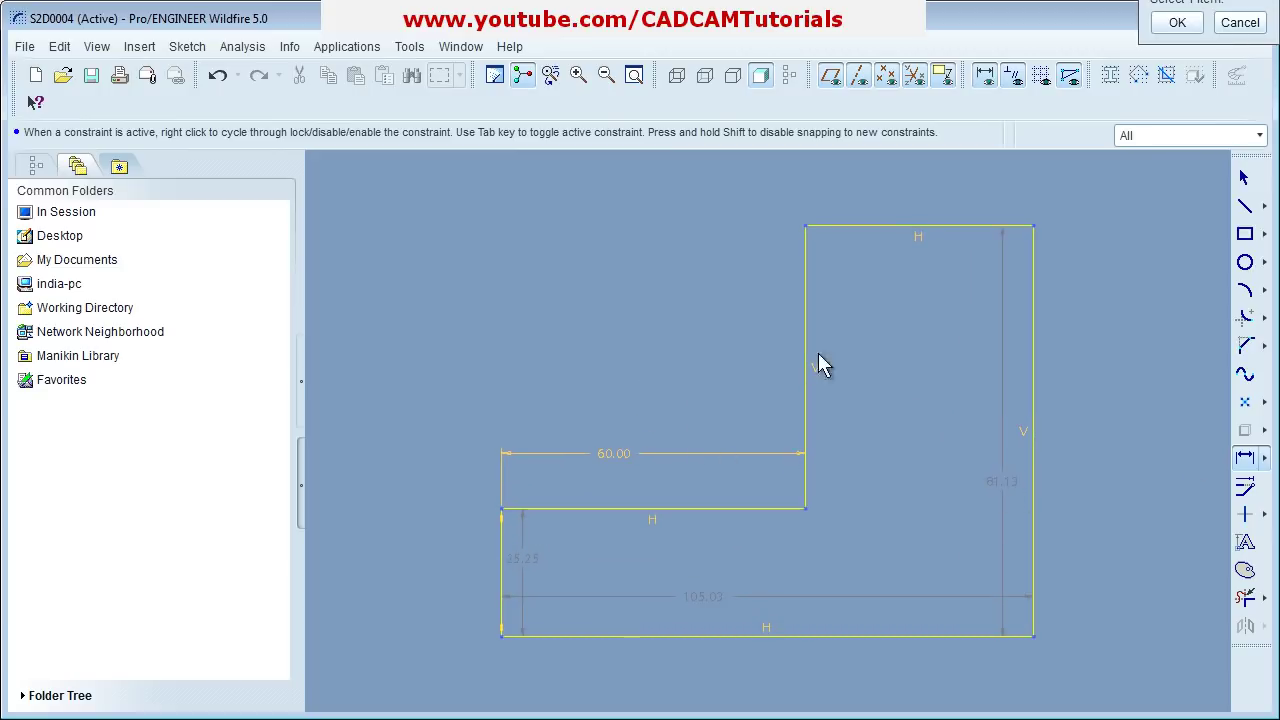
middle_click(920, 410)
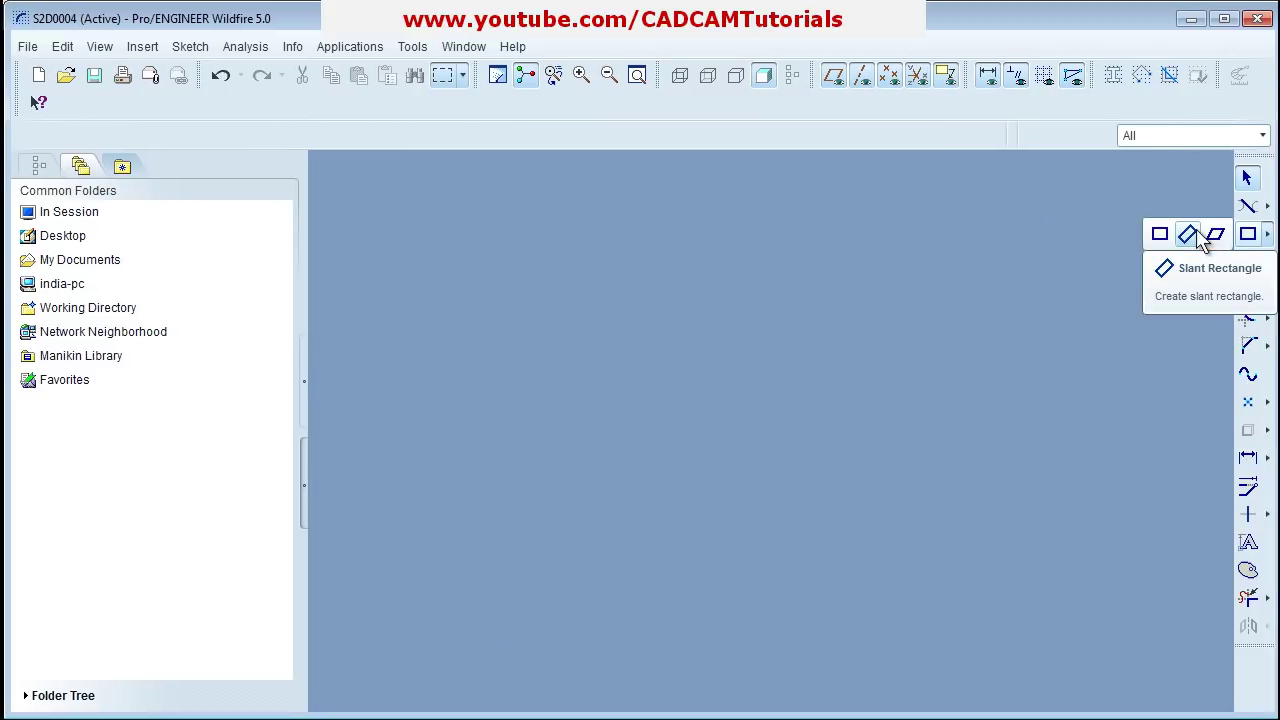
Step: Draw a slant rectangle about 86 long and 45 wide, rising towards the right at about 26 degrees
click(1189, 236)
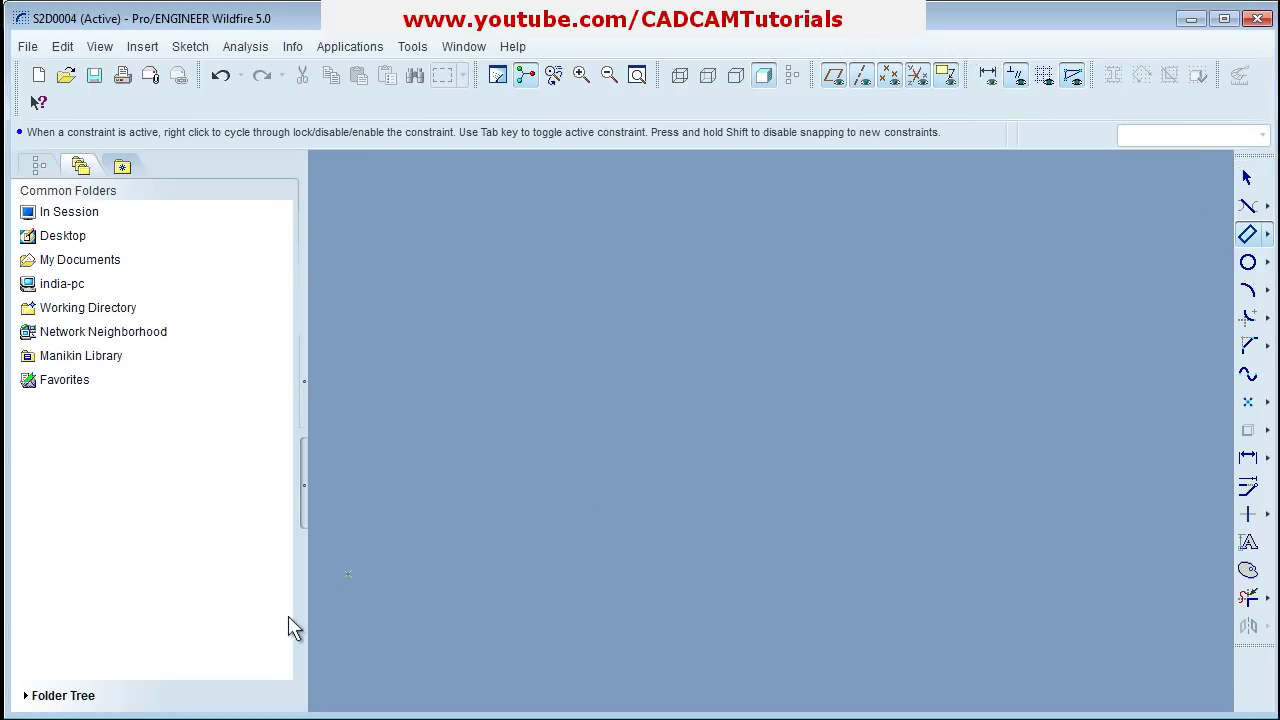
click(512, 573)
click(904, 384)
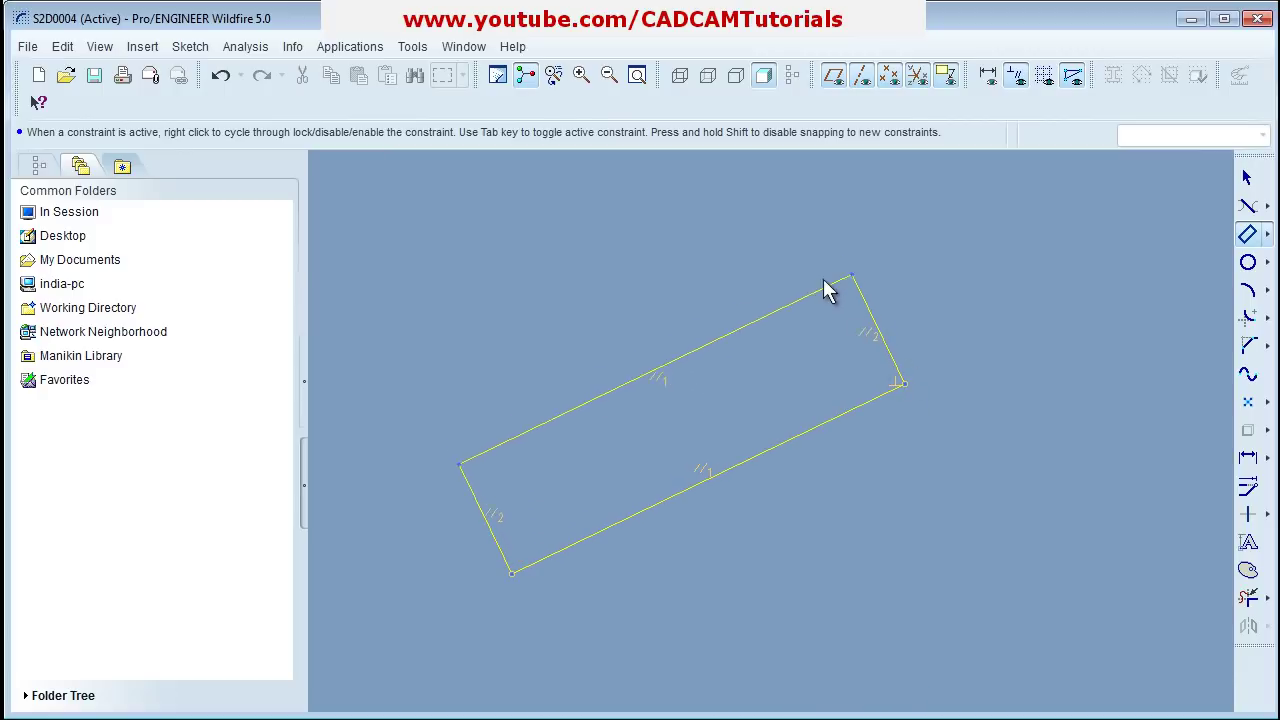
click(772, 197)
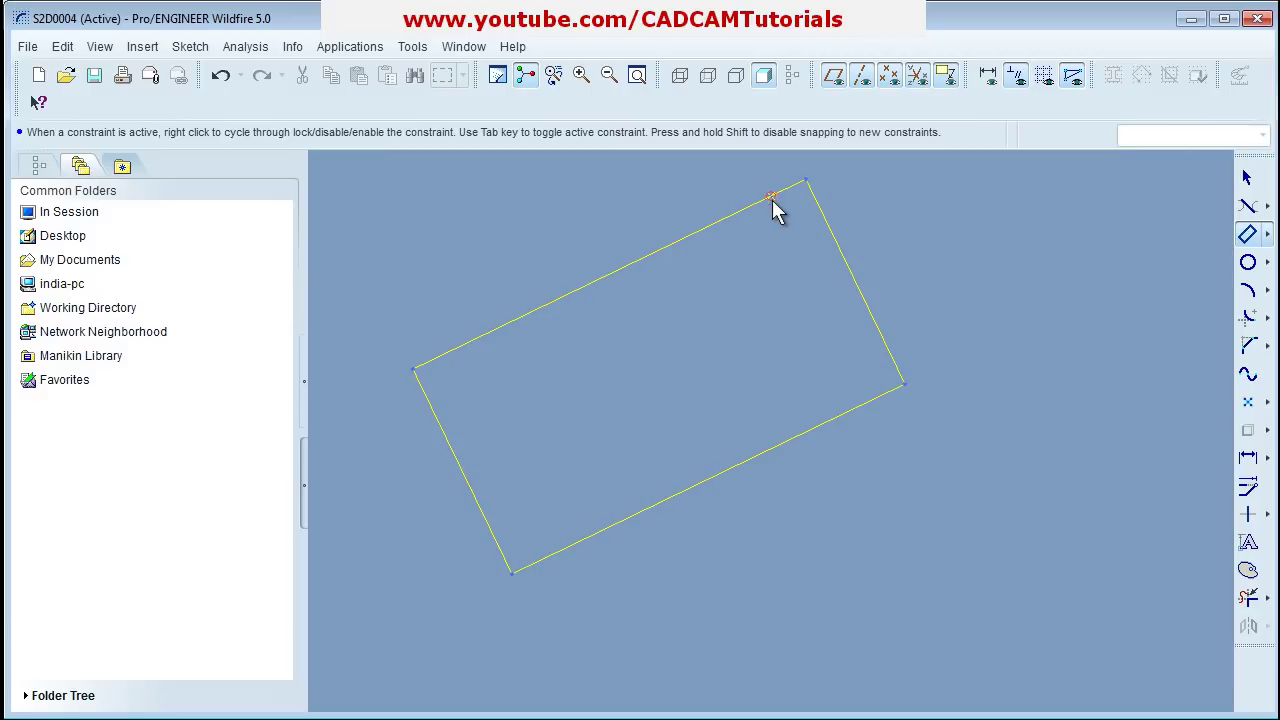
middle_click(776, 369)
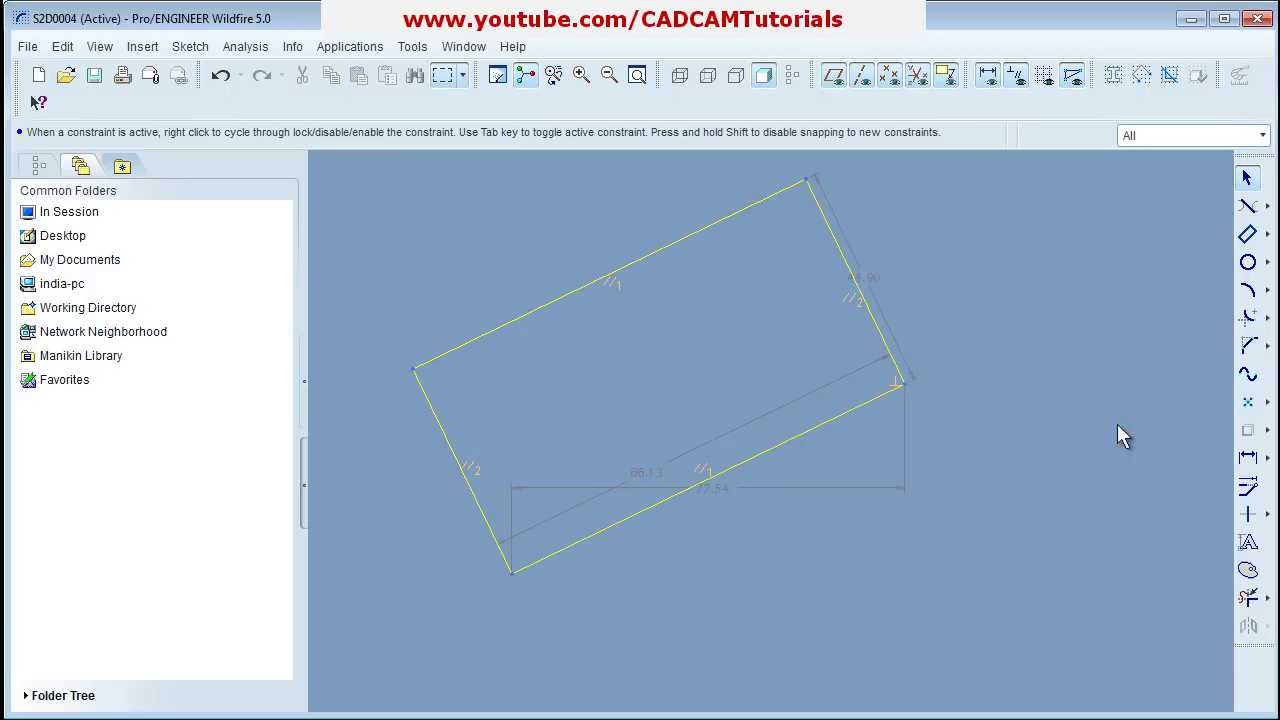
Step: Draw a horizontal centerline through the lowest corner of the slanted rectangle
click(1265, 207)
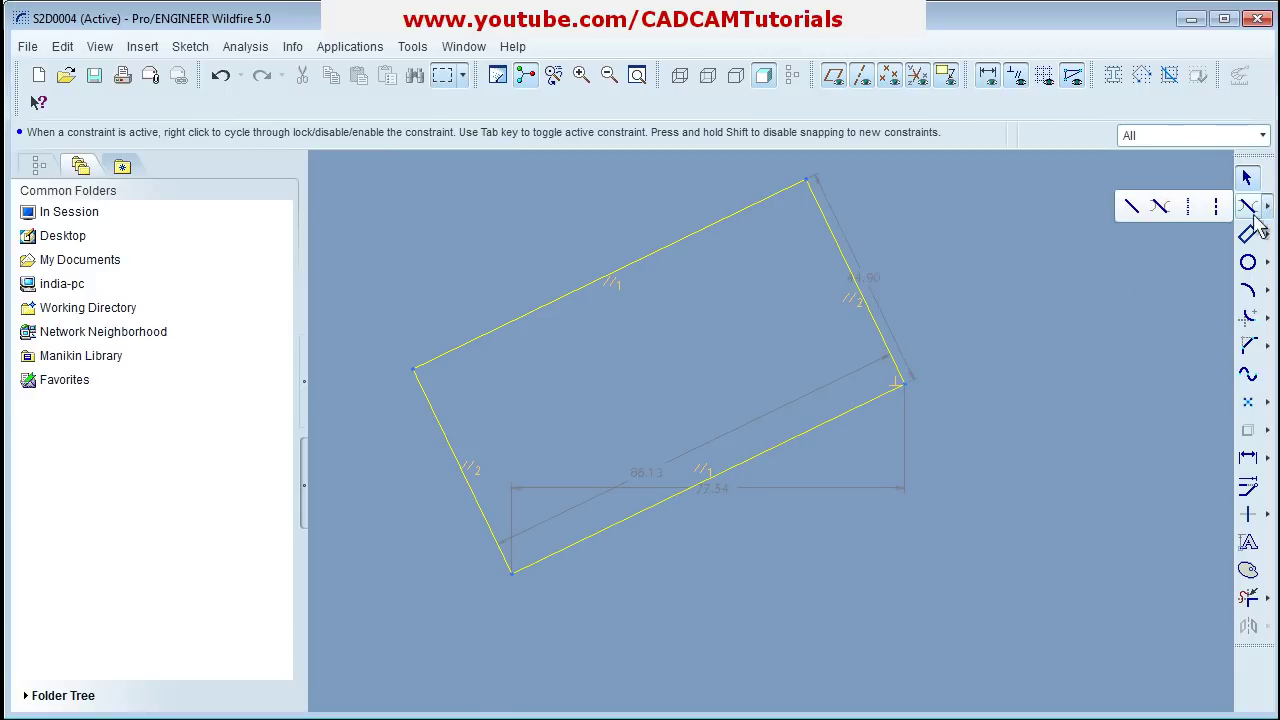
click(1197, 206)
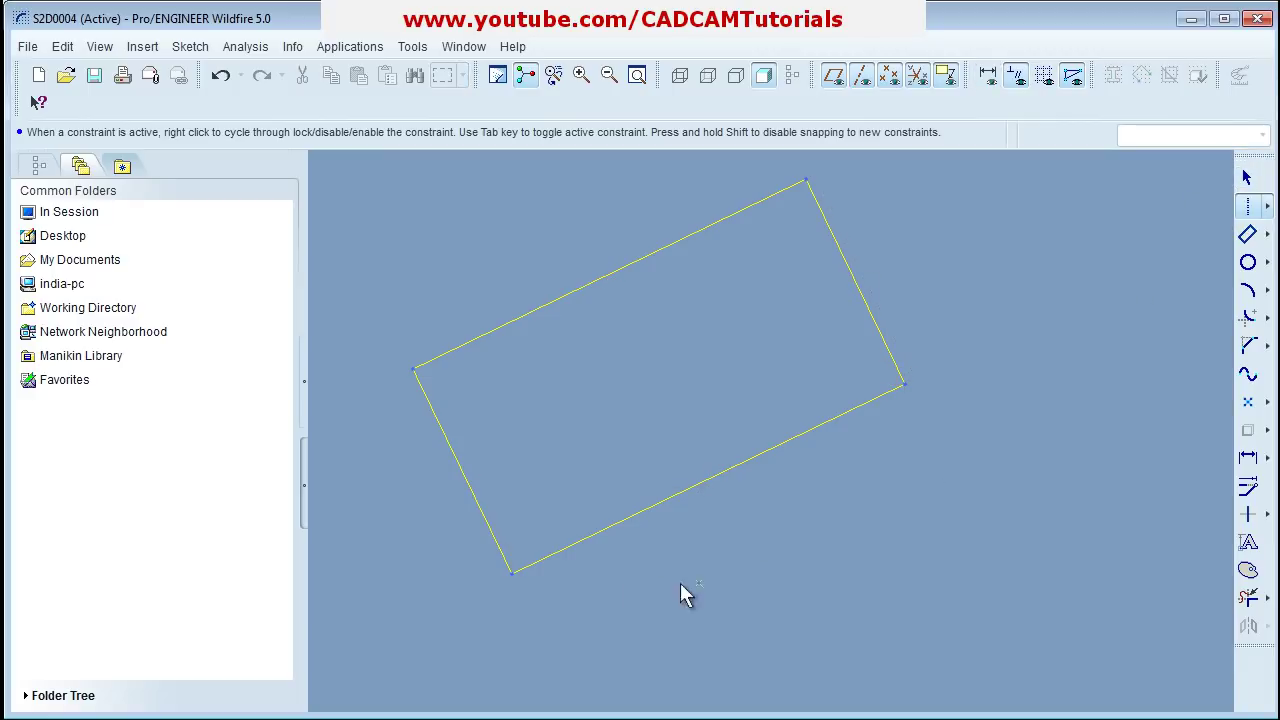
click(514, 571)
click(746, 578)
middle_click(765, 602)
Step: Check the angle dimension between rectangle and centerline, and delete the rectangle together with the centerline and all dimensions
click(710, 519)
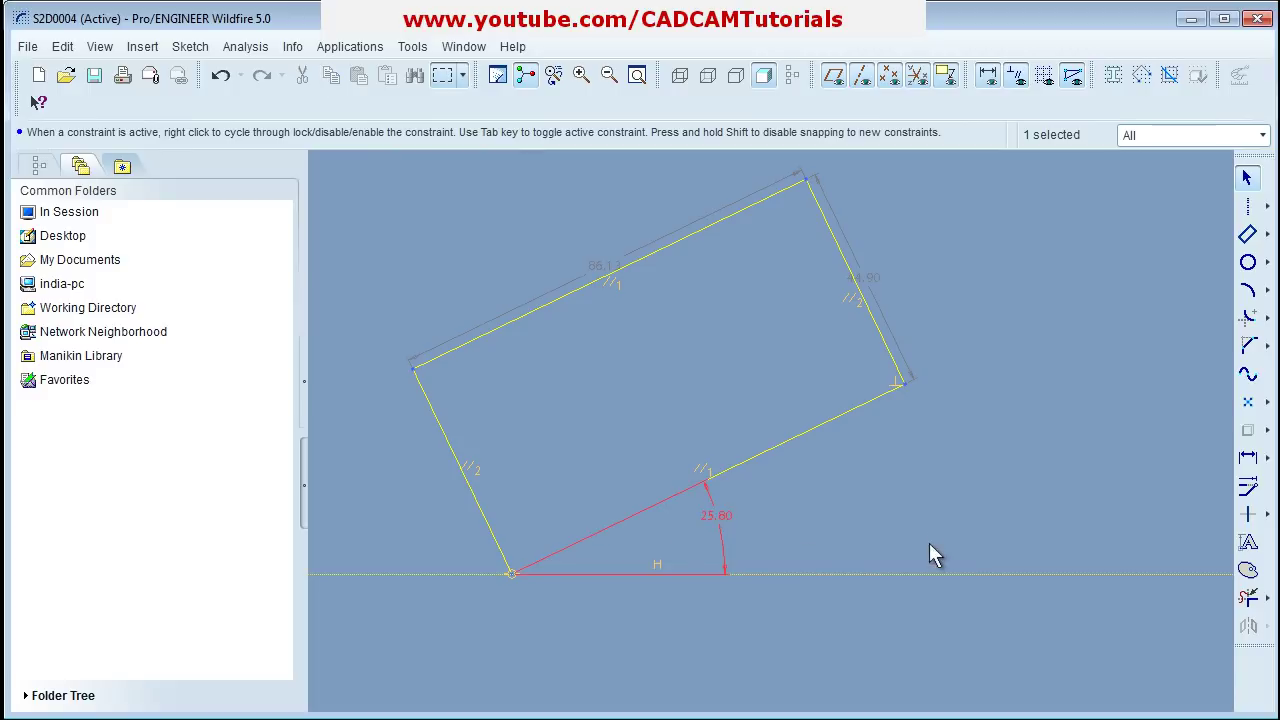
click(870, 534)
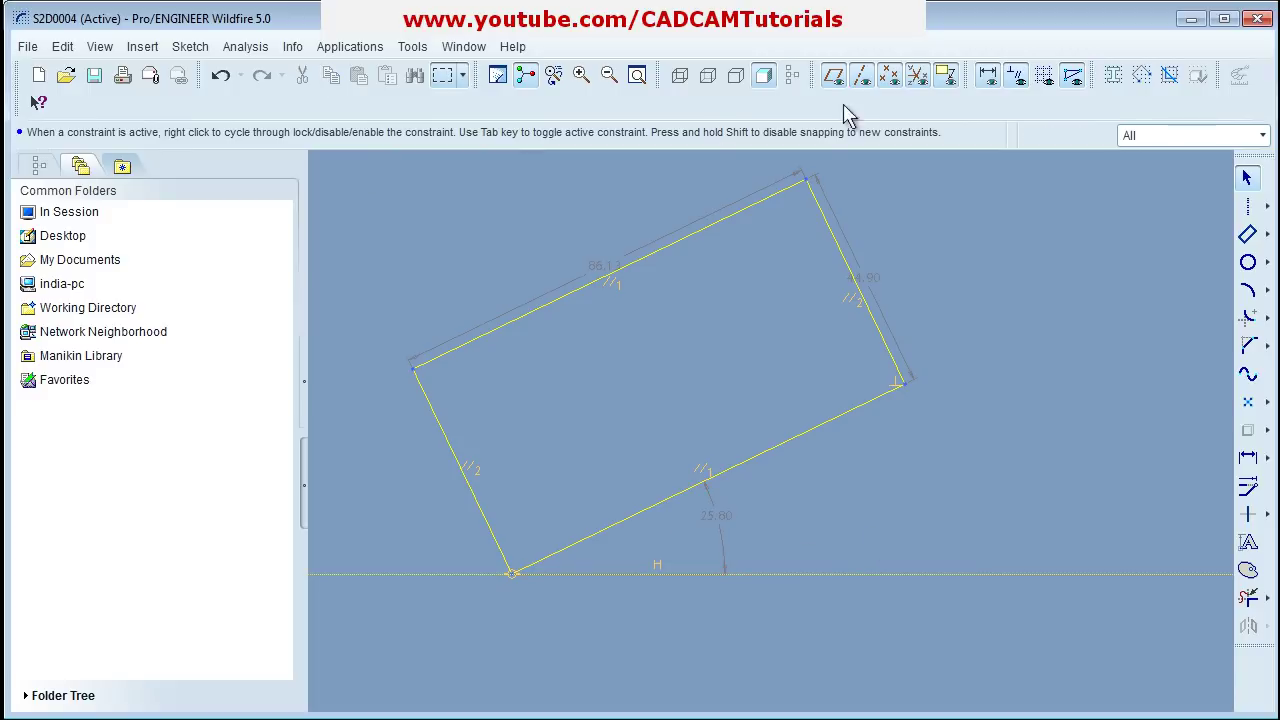
mouse_move(348, 172)
mouse_down()
mouse_move(1072, 604)
mouse_move(1068, 648)
mouse_up()
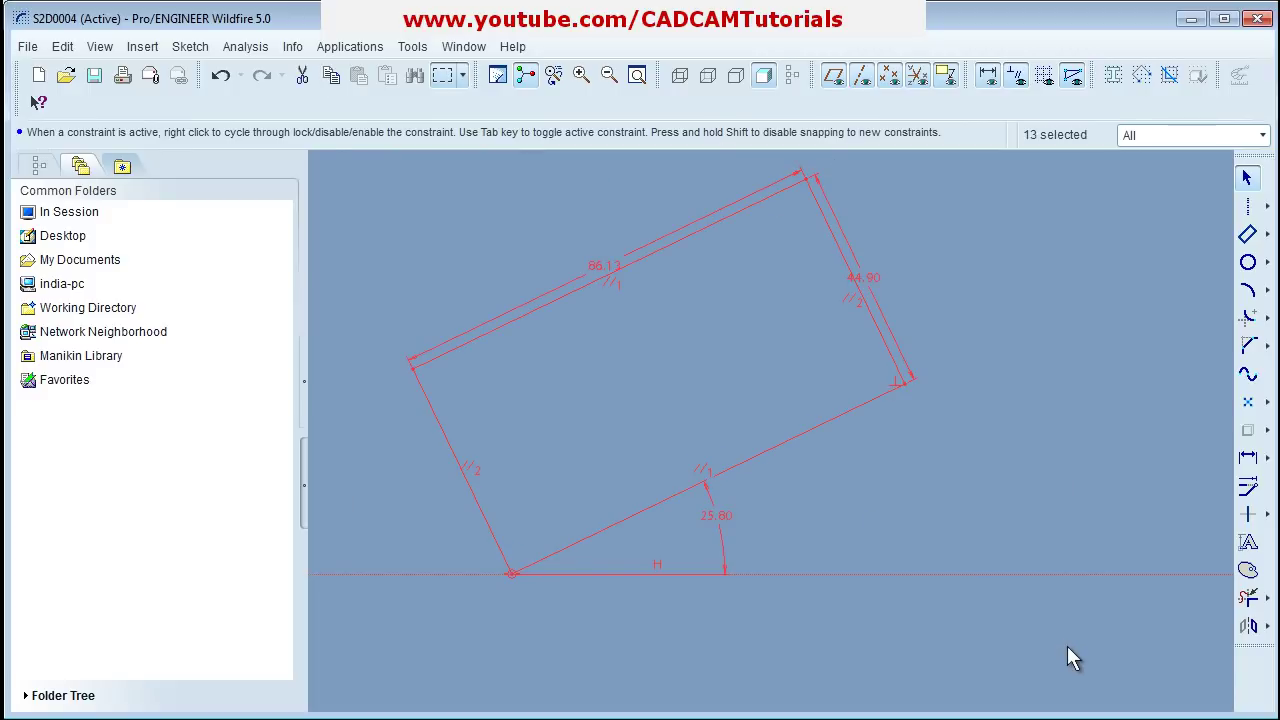
key(Delete)
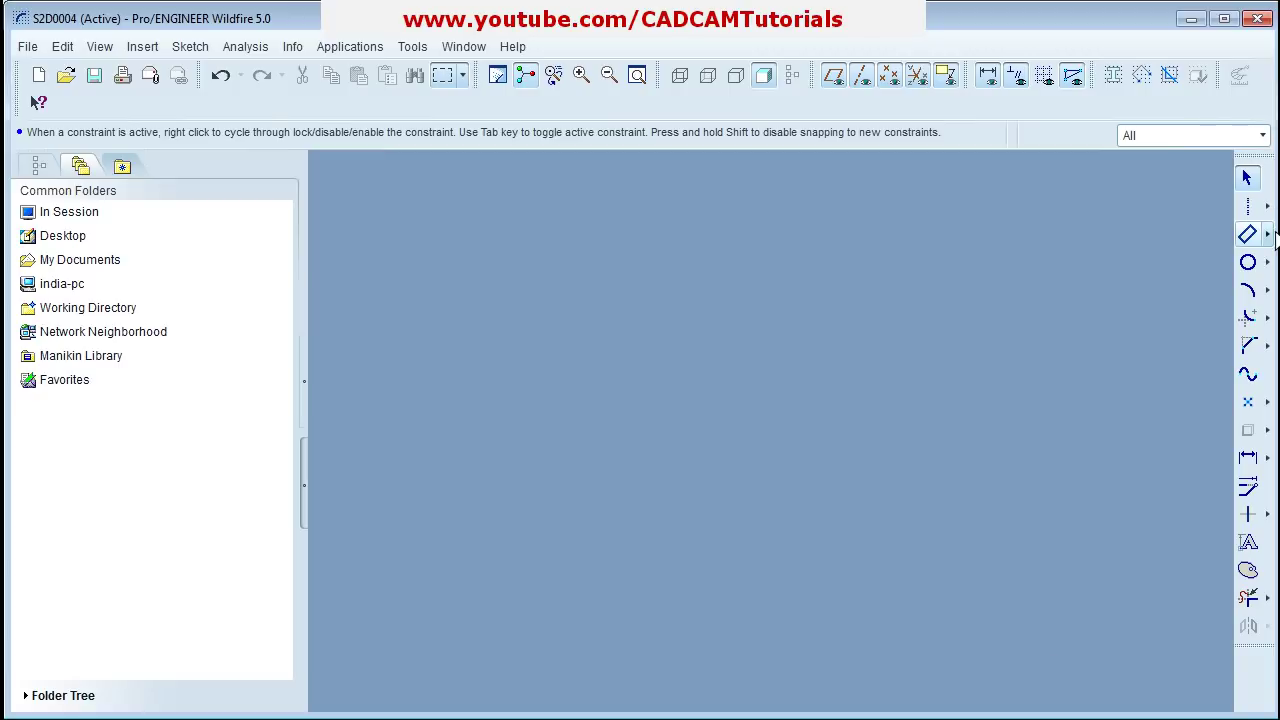
Step: Draw a slanted parallelogram with long sides about 90 and a perpendicular height of about 34
click(1267, 234)
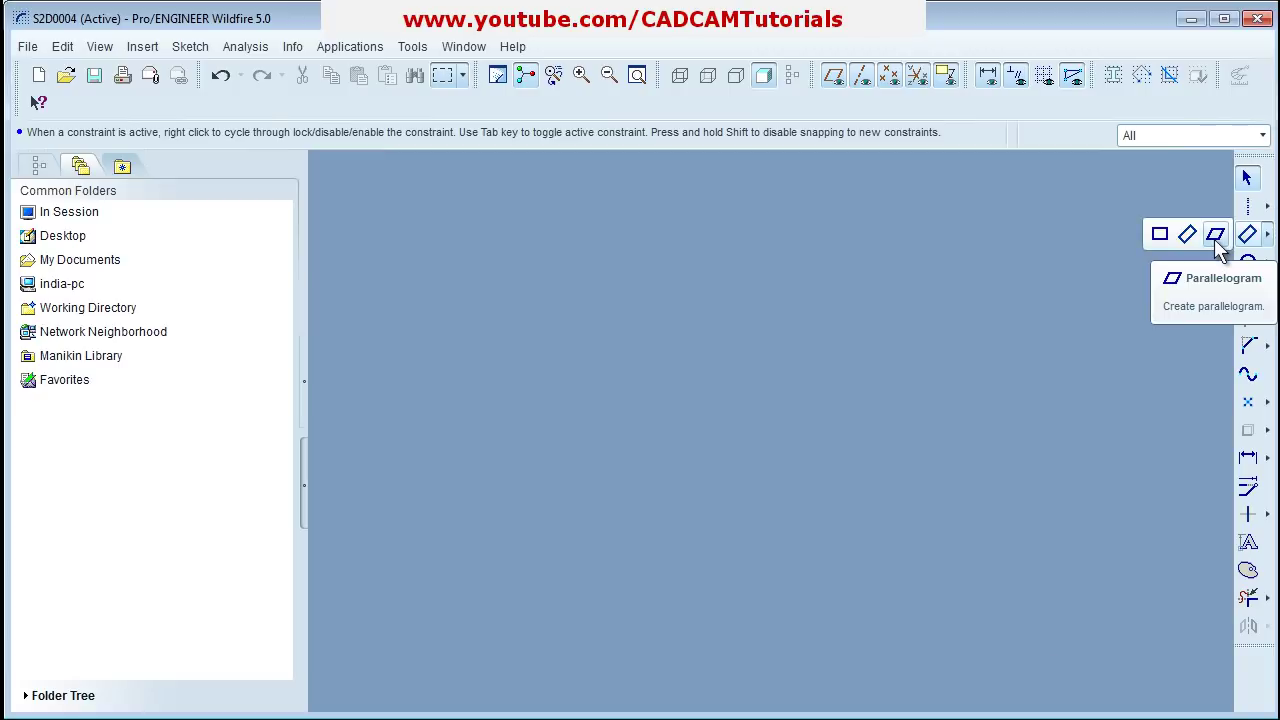
click(1216, 236)
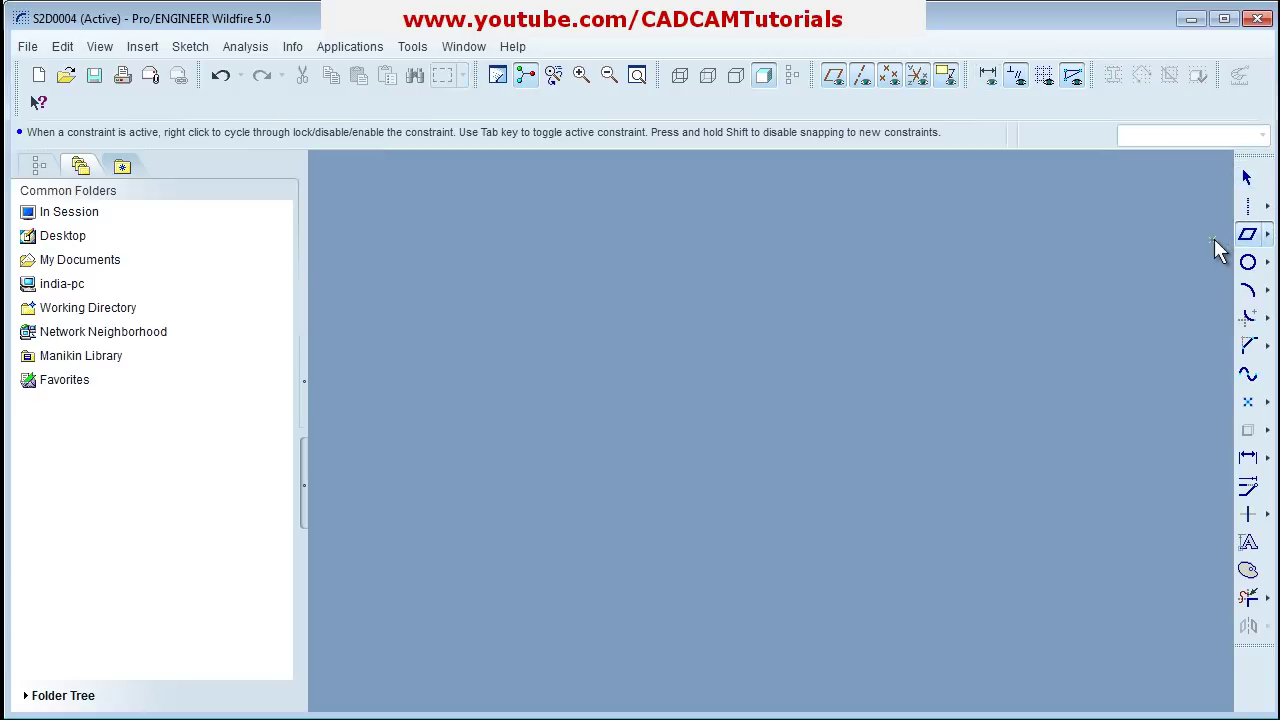
click(494, 603)
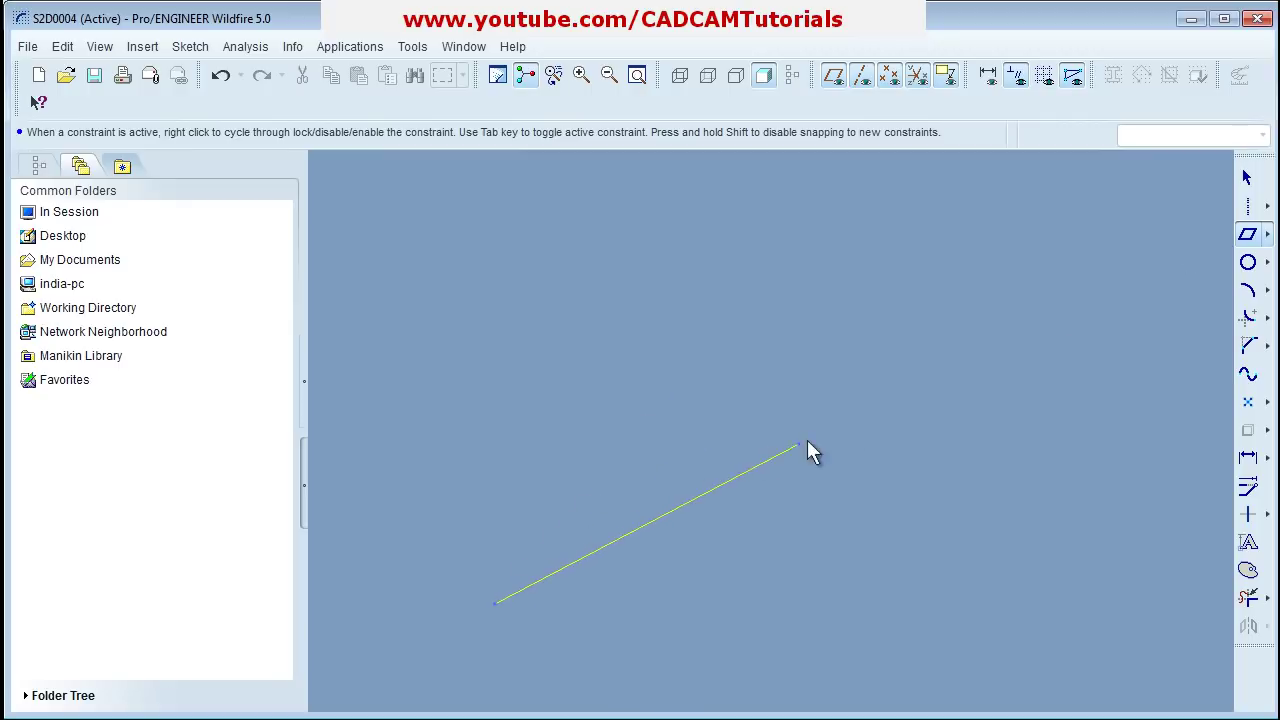
click(898, 387)
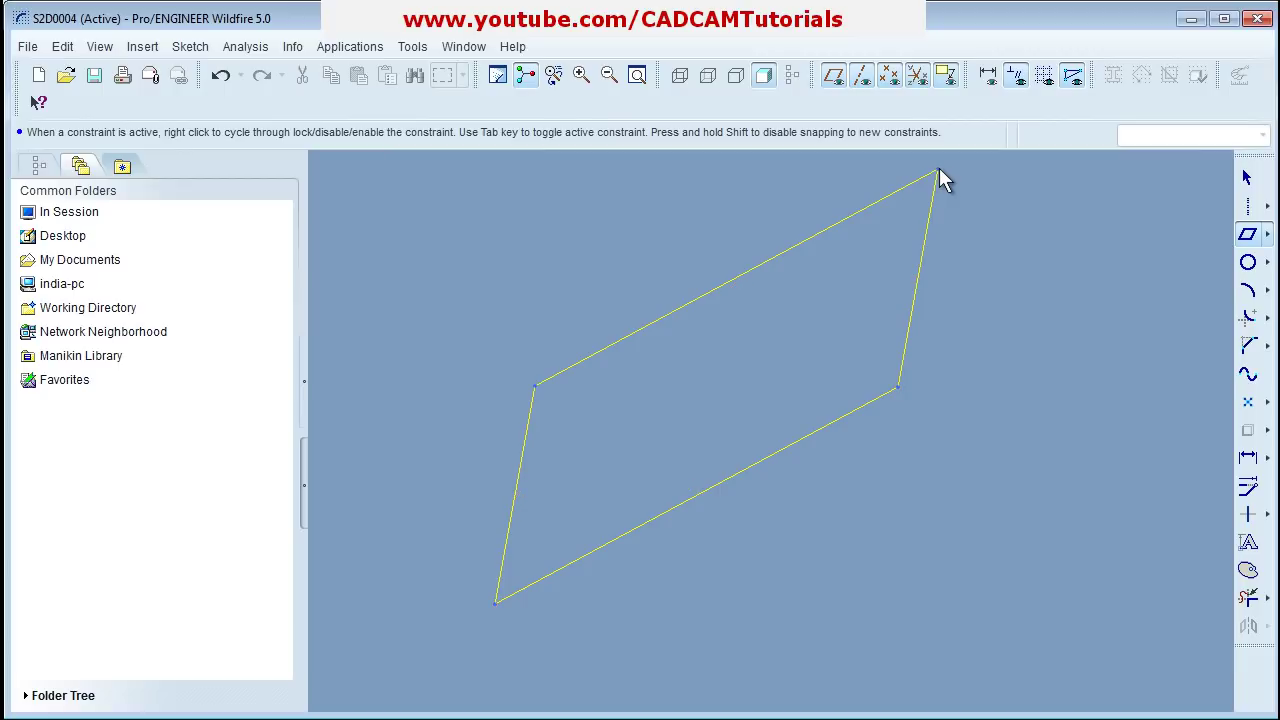
middle_click(977, 390)
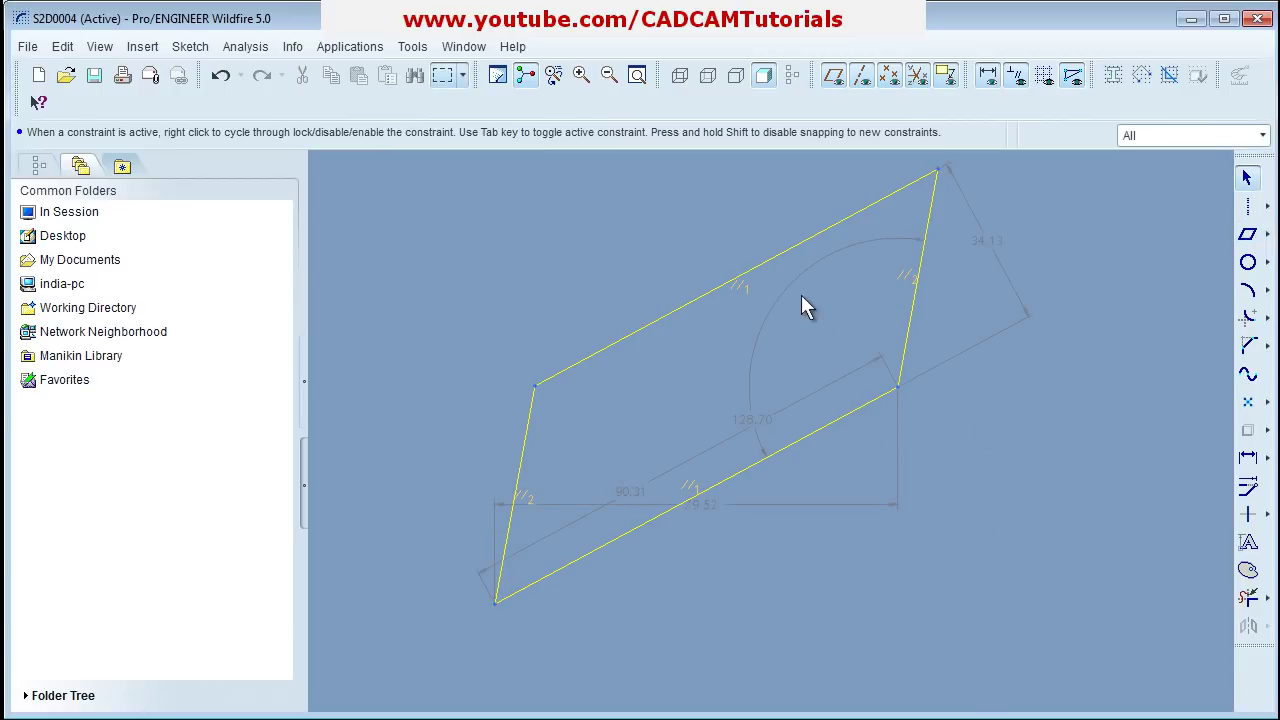
Step: Reposition the parallelogram's angle dimension nearer its upper long side, and delete the parallelogram with all its dimensions
drag(736, 419, 735, 341)
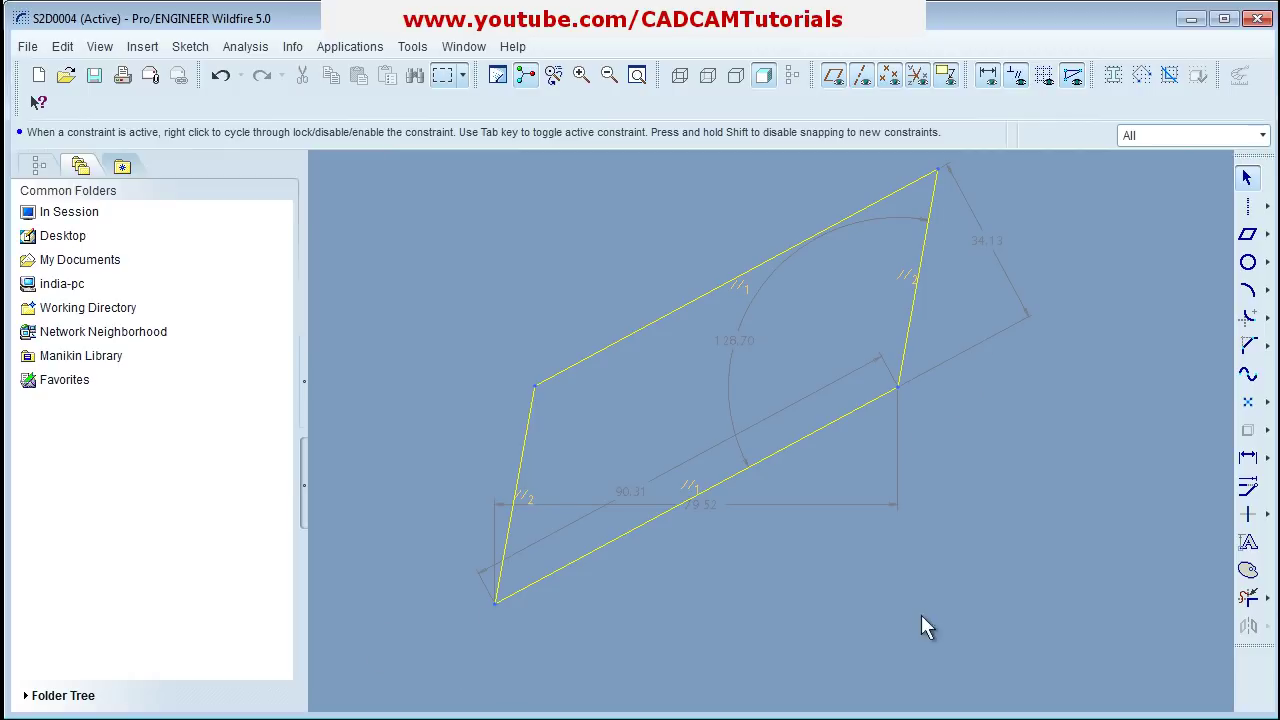
mouse_move(998, 165)
mouse_down()
mouse_move(791, 310)
mouse_move(447, 603)
mouse_move(430, 641)
mouse_up()
key(Delete)
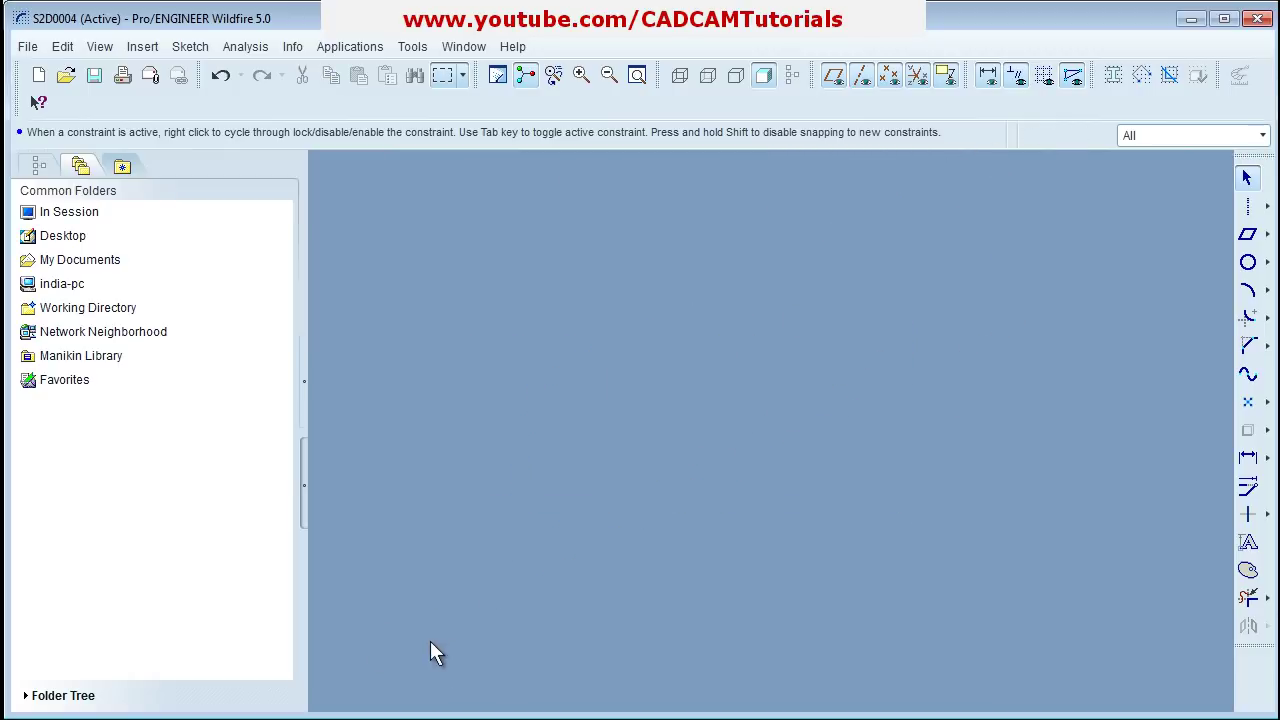
Step: Draw two center-point circles about 29 and 33 in diameter, with centers about 84 apart horizontally and 4 vertically
click(1267, 262)
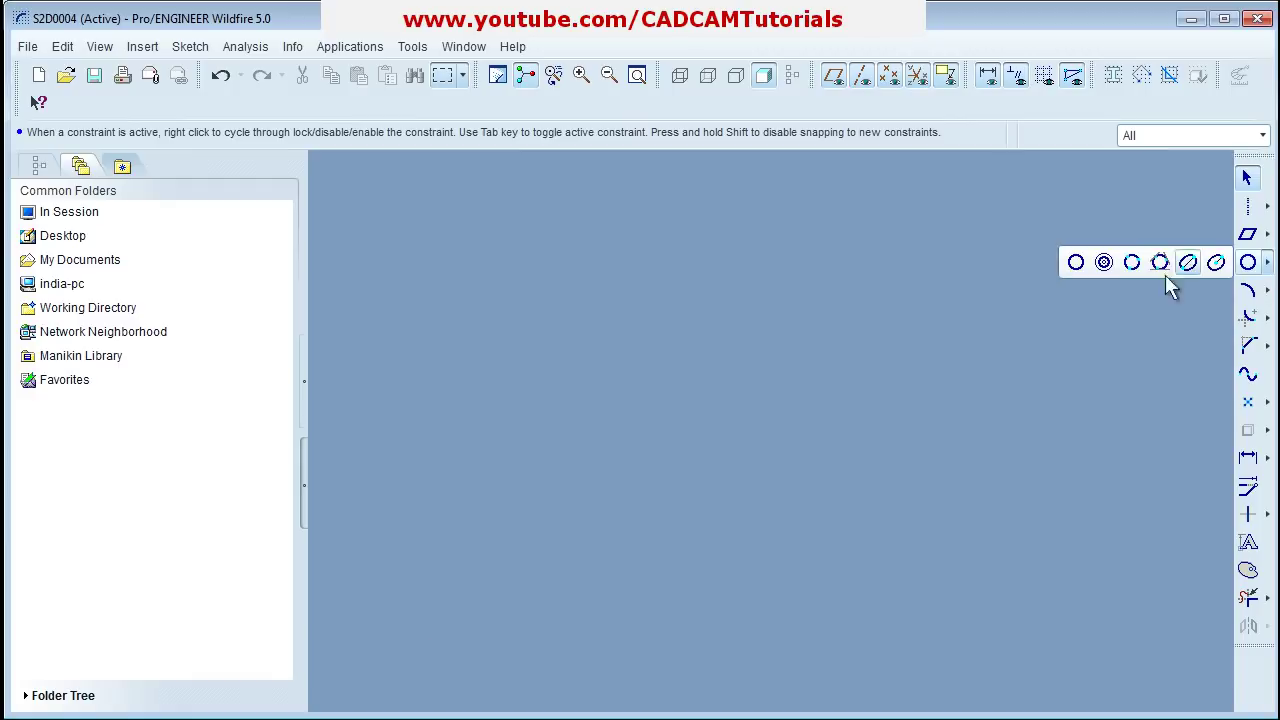
click(1076, 263)
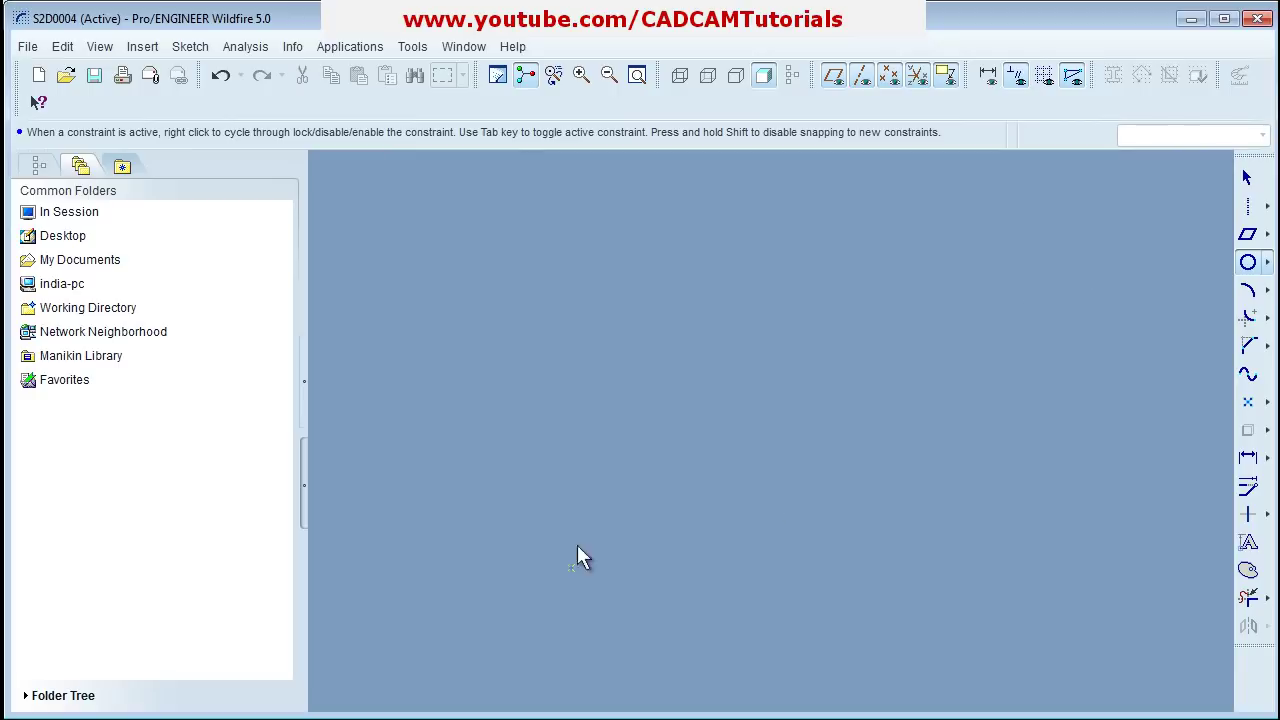
click(586, 459)
click(614, 527)
click(1013, 438)
click(1037, 519)
middle_click(1034, 550)
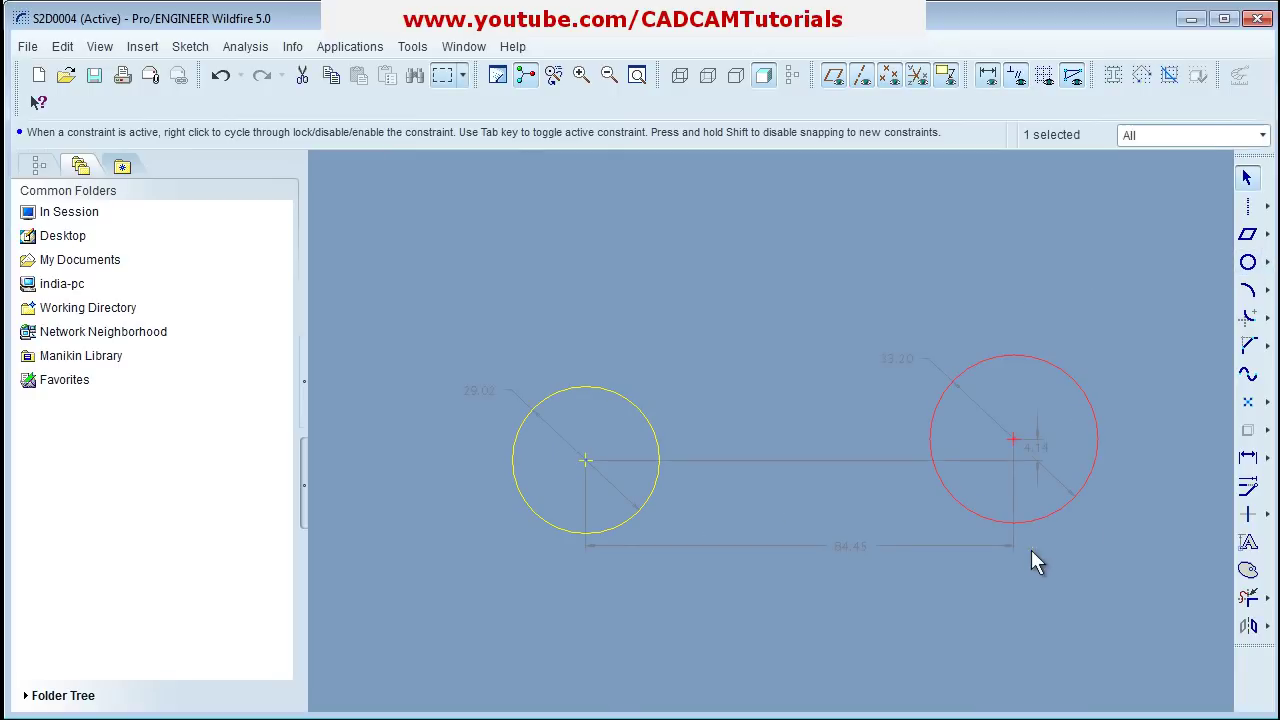
Step: Draw four concentric circles around the left circle, the inner three of them about 49, 70 and 90 in diameter
click(1267, 263)
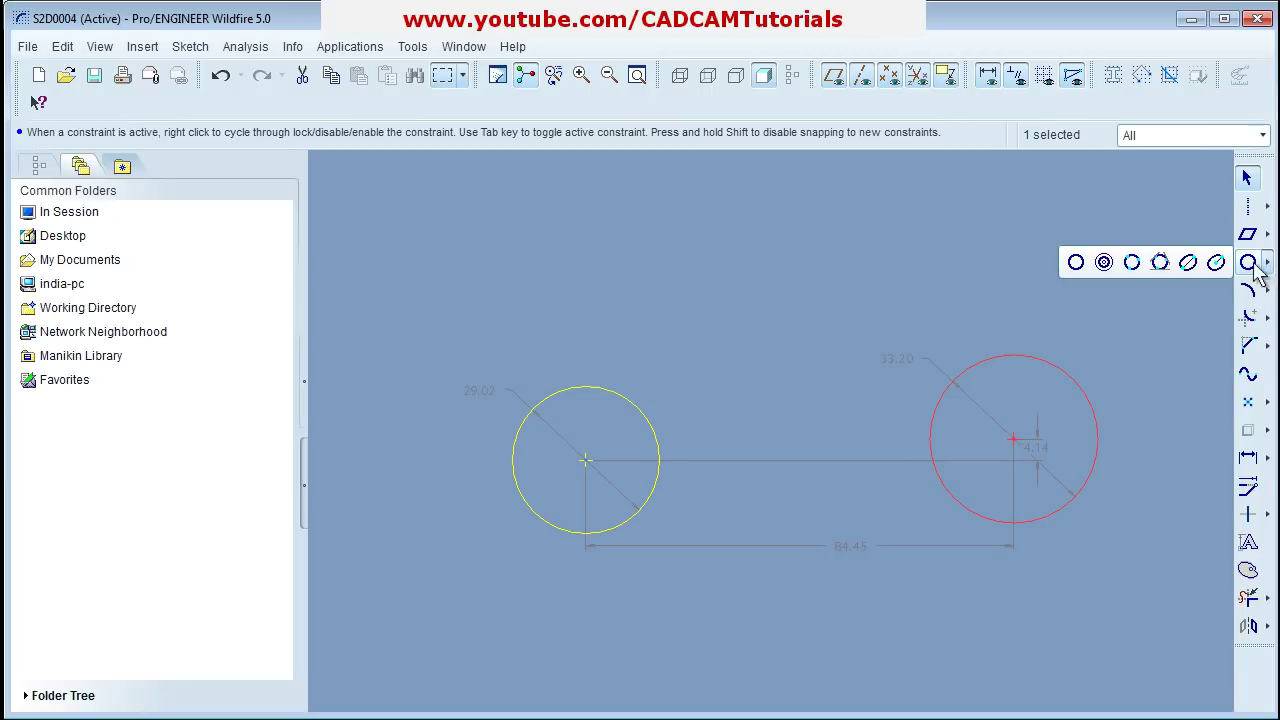
click(1104, 262)
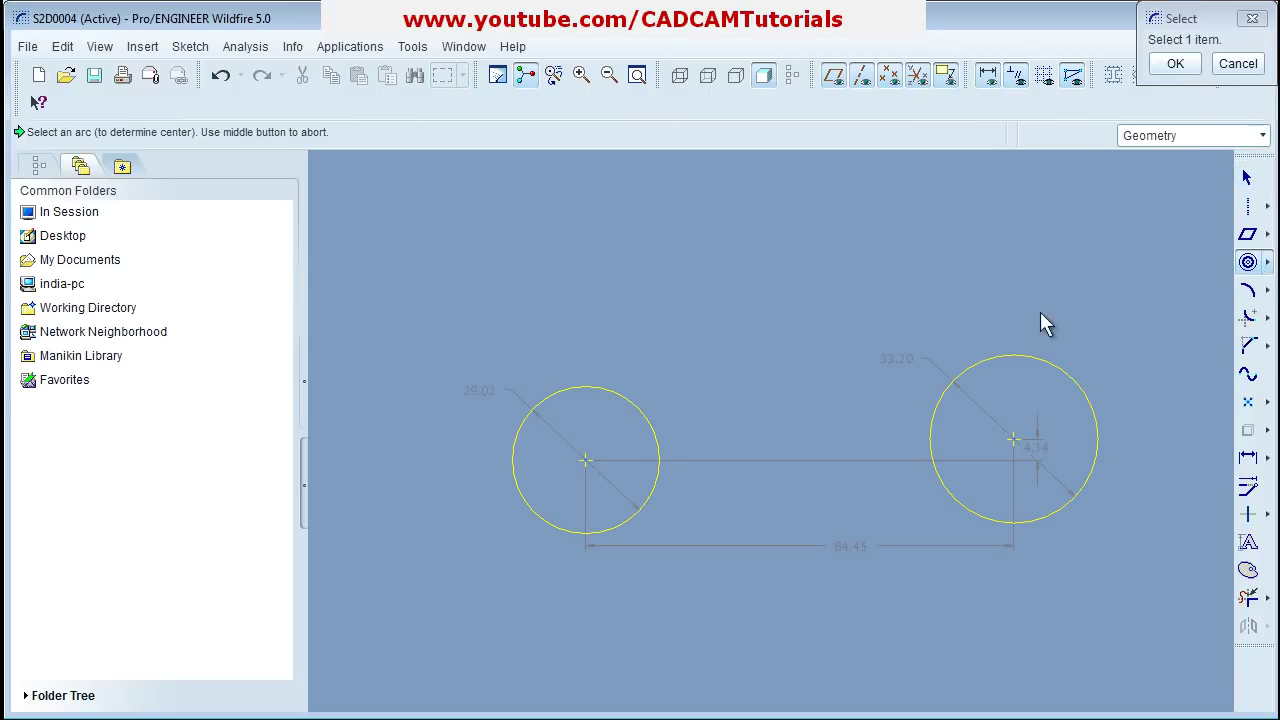
click(603, 391)
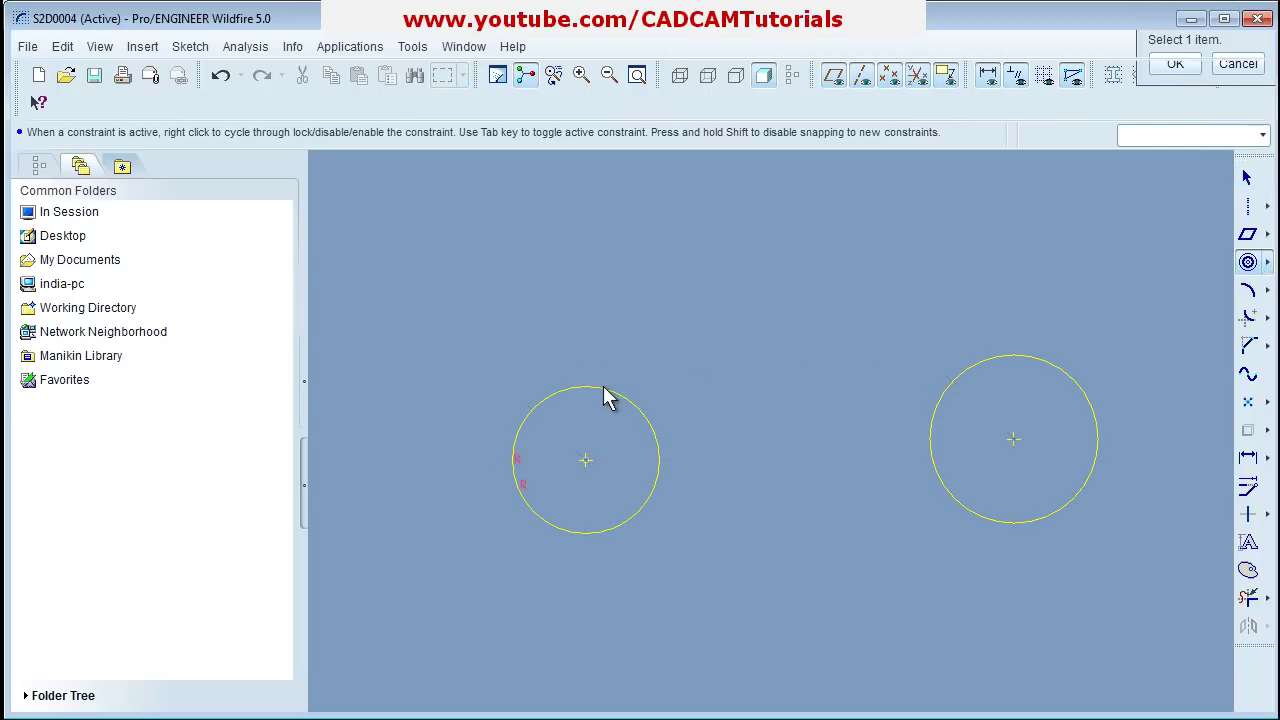
click(620, 342)
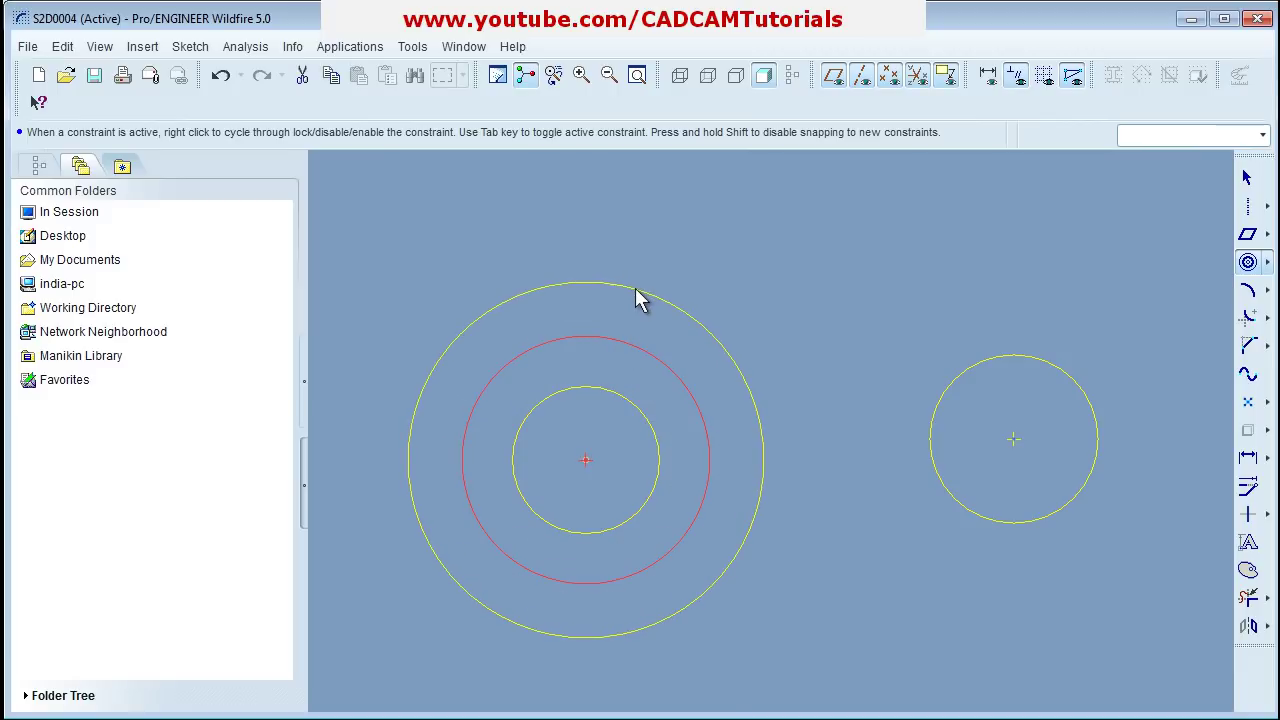
click(636, 291)
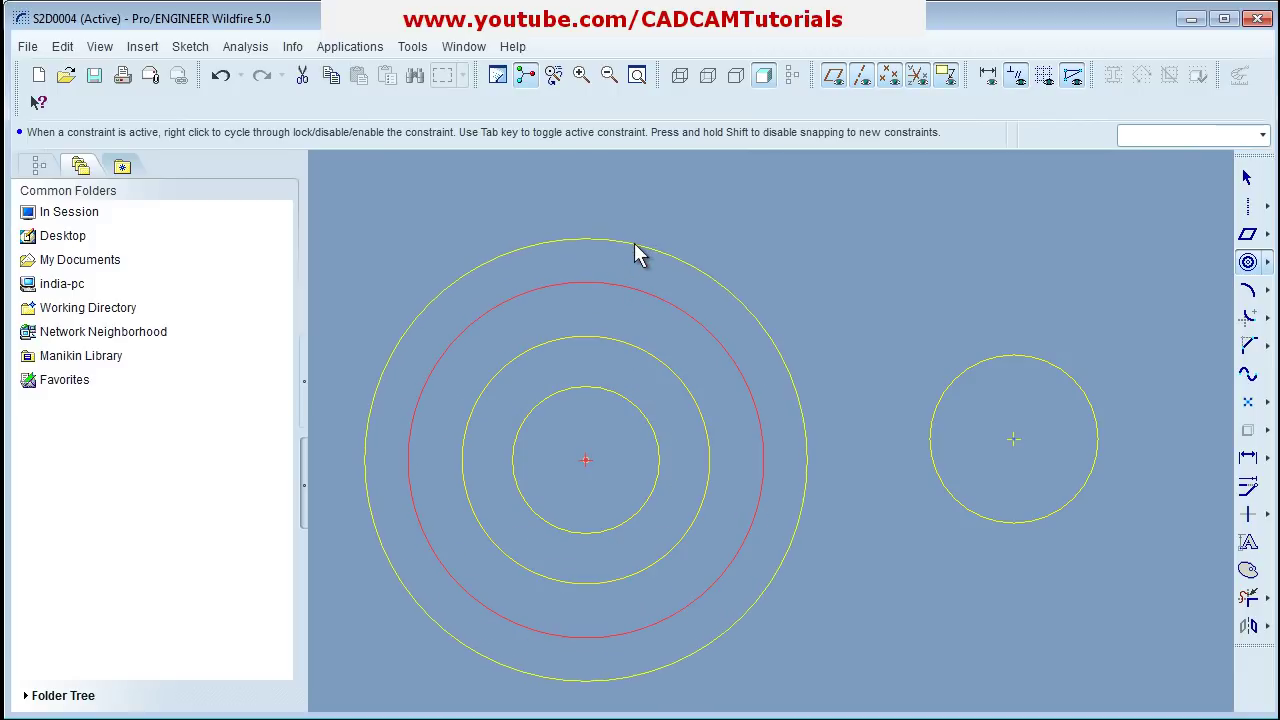
click(635, 240)
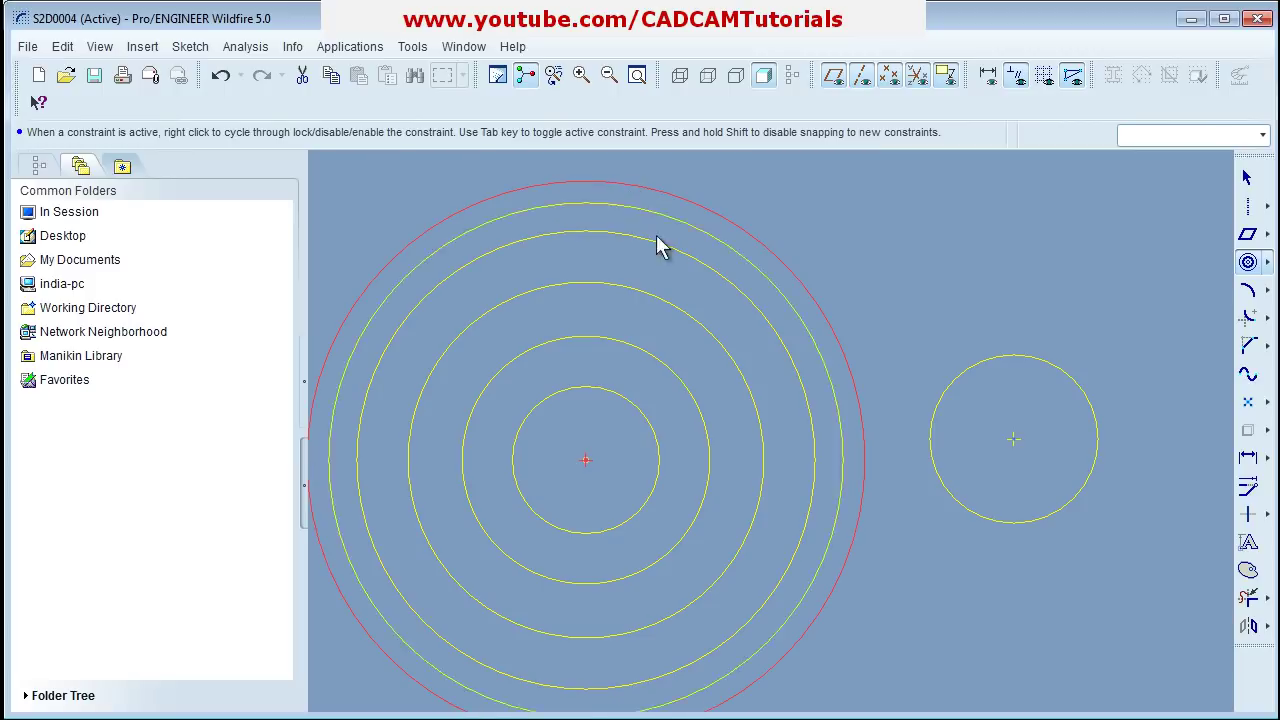
click(686, 265)
middle_click(675, 280)
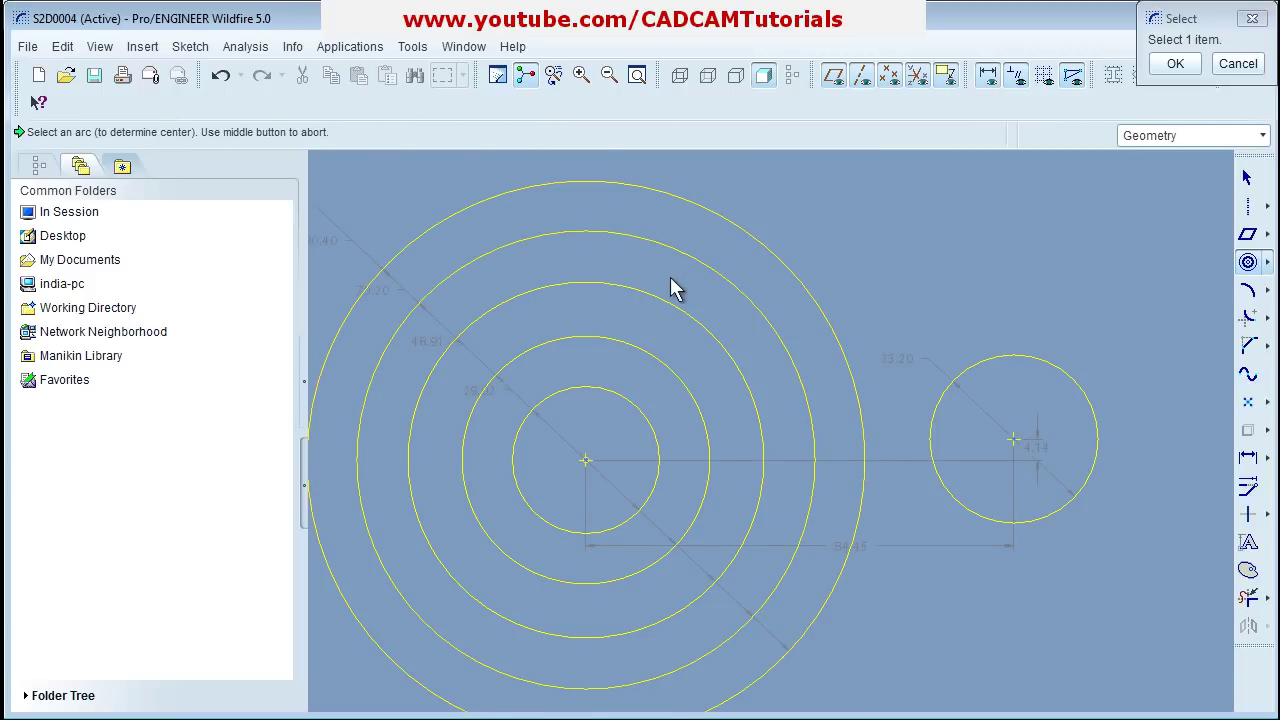
middle_click(521, 460)
Step: Check the diameter dimensions of the concentric circles, and delete all circles together with their dimensions
click(491, 396)
click(472, 398)
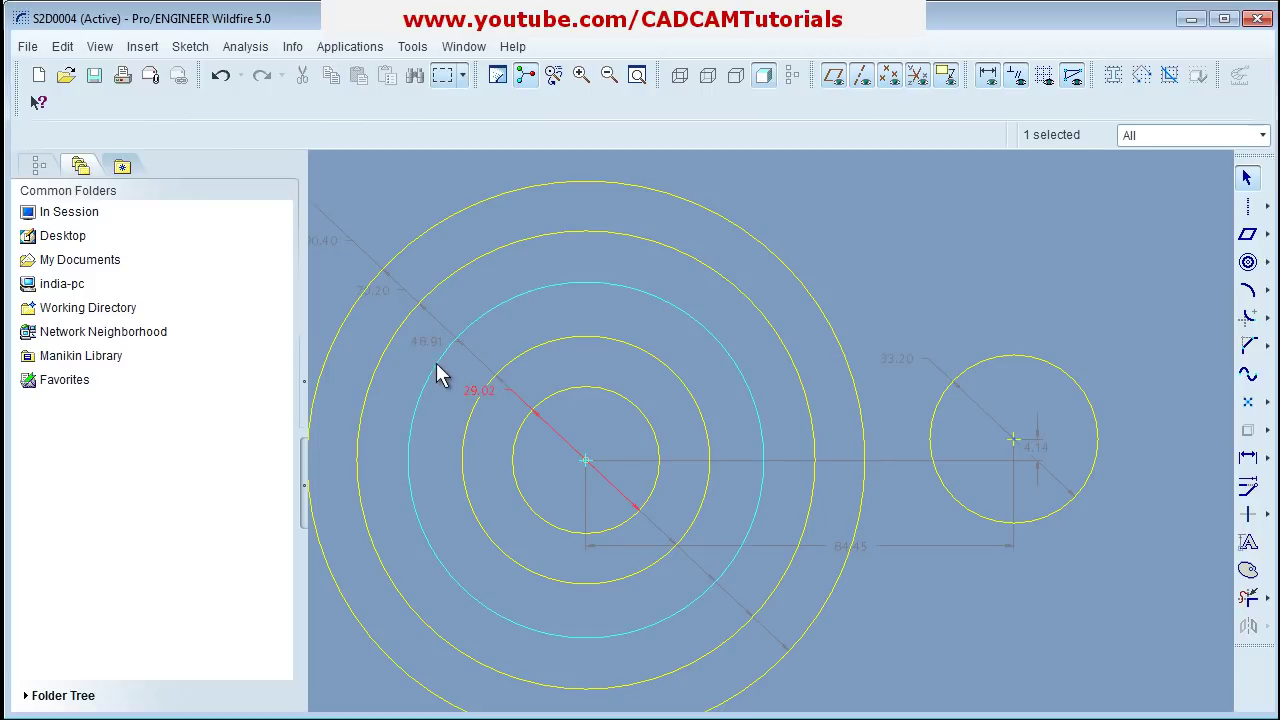
click(428, 345)
click(381, 291)
click(334, 242)
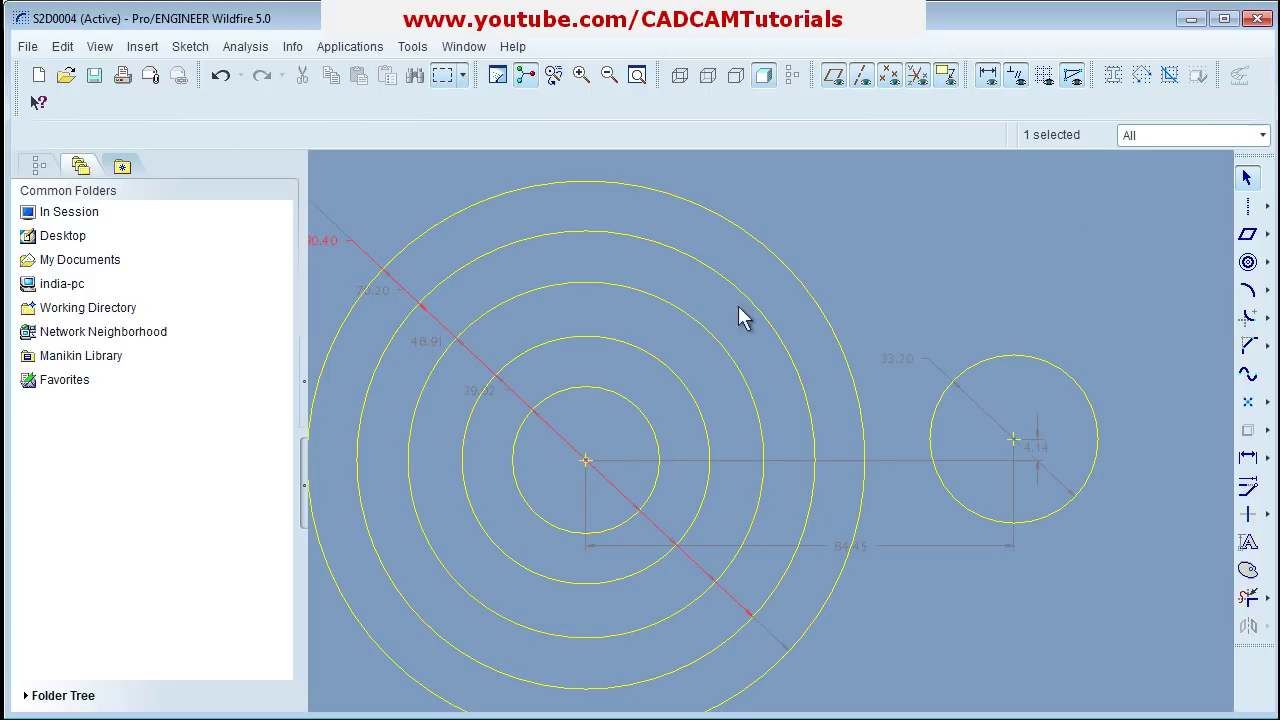
click(637, 75)
mouse_move(1075, 185)
mouse_down()
mouse_move(513, 488)
mouse_move(404, 665)
mouse_up()
key(Delete)
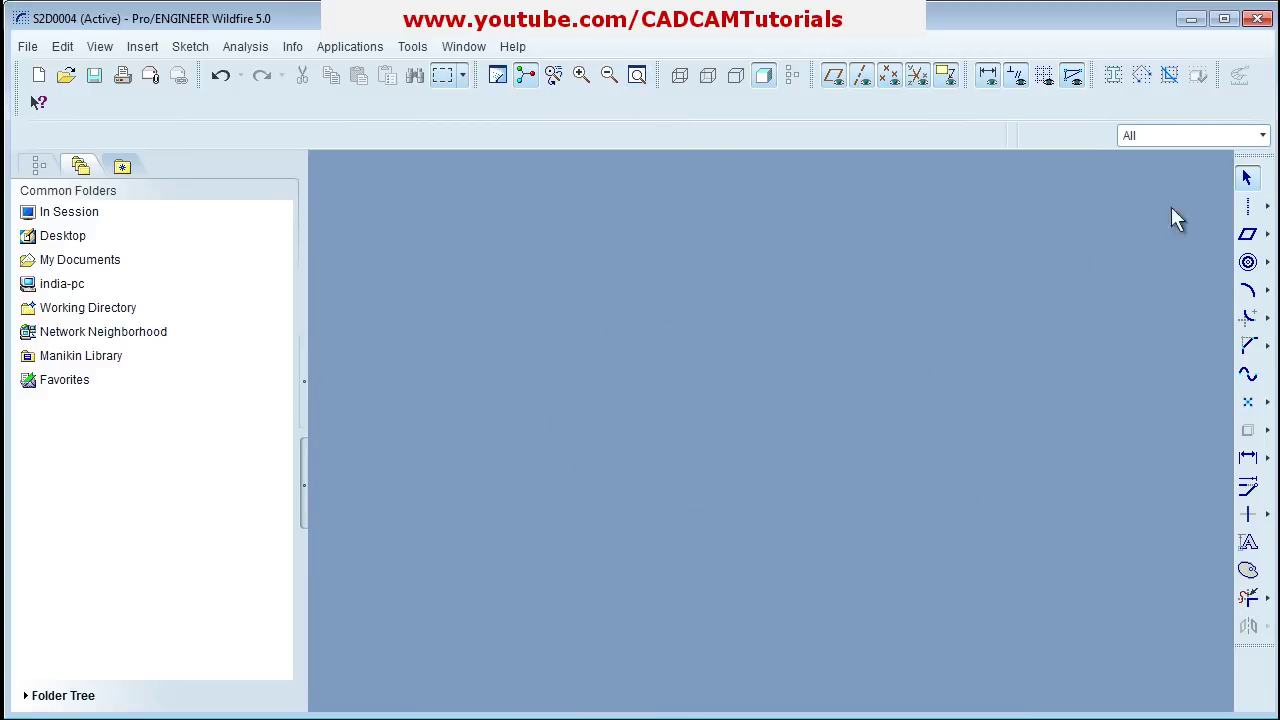
Step: Draw a closed triangle with a horizontal base about 113 long, a left side about 102 and its apex about 63 across from the left corner
click(1267, 262)
click(1266, 207)
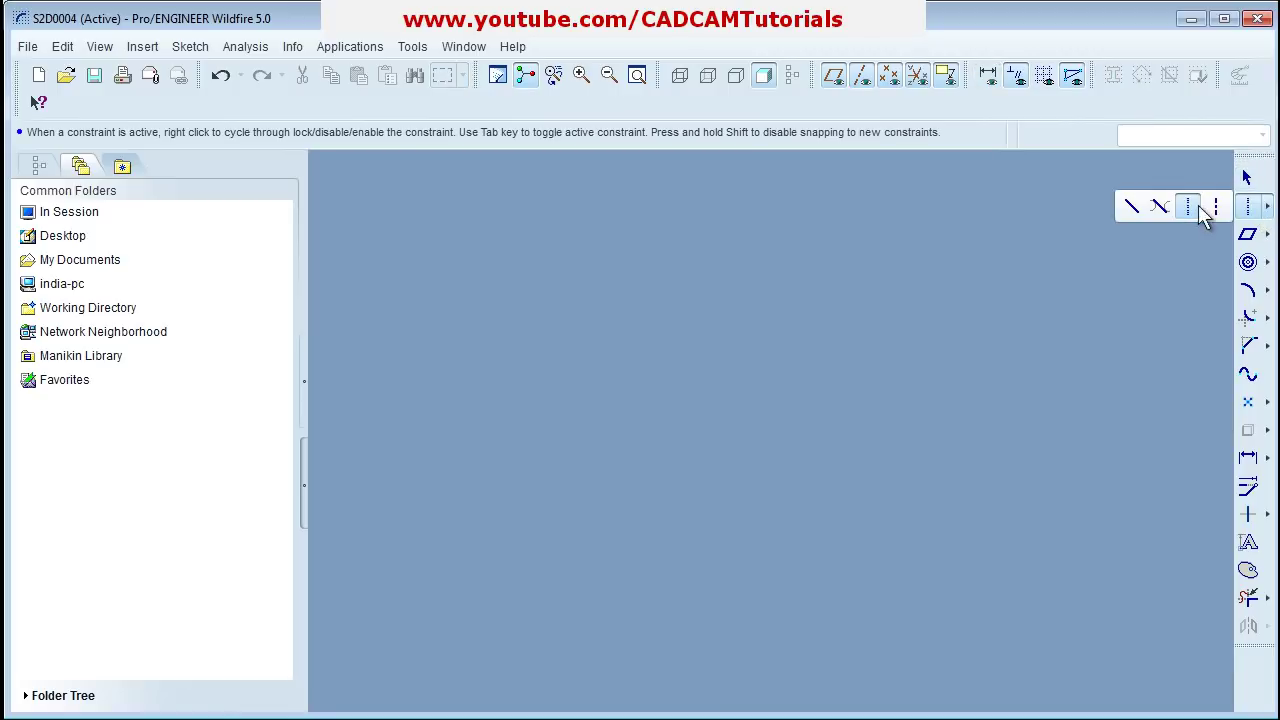
click(1134, 214)
click(751, 272)
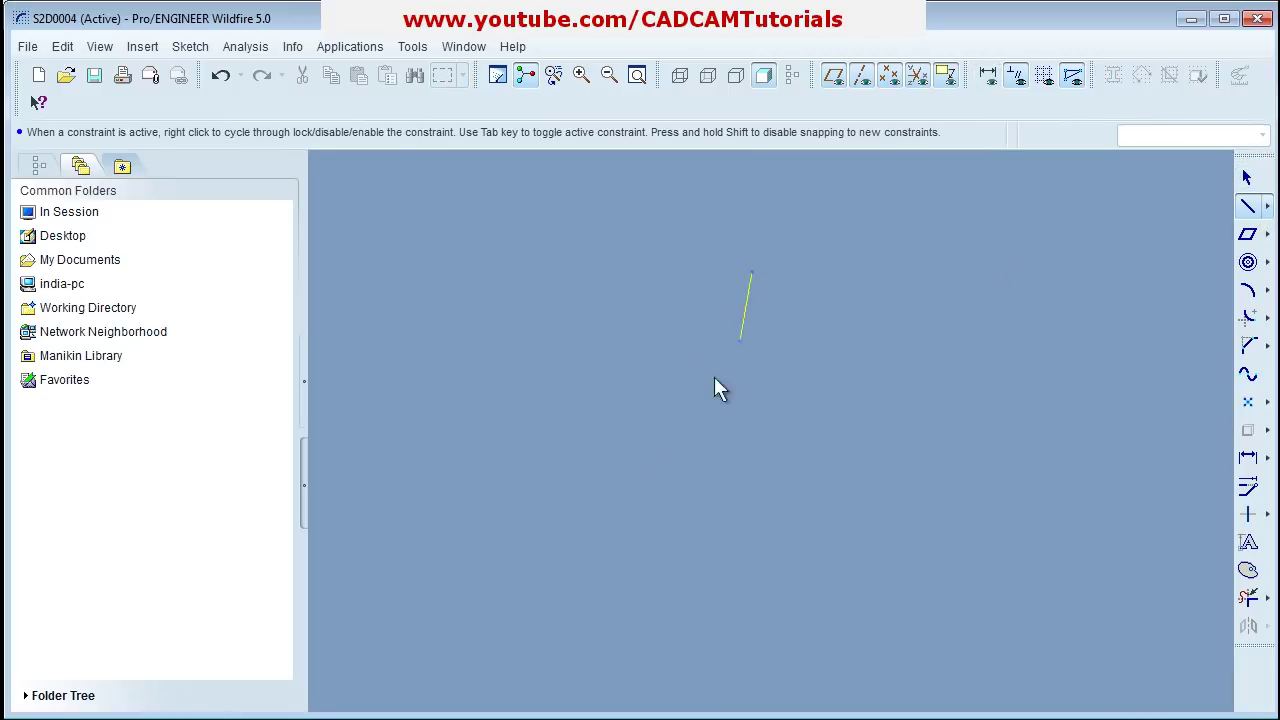
click(538, 547)
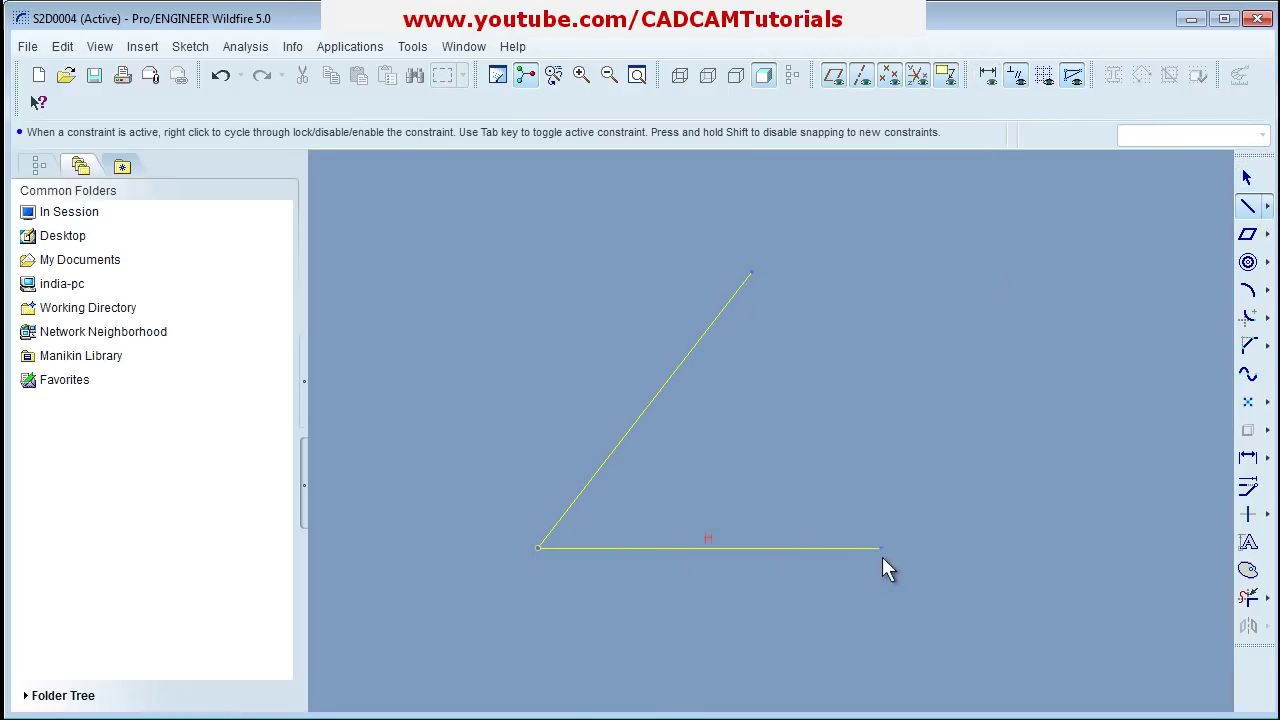
click(922, 547)
click(752, 271)
middle_click(762, 352)
middle_click(762, 352)
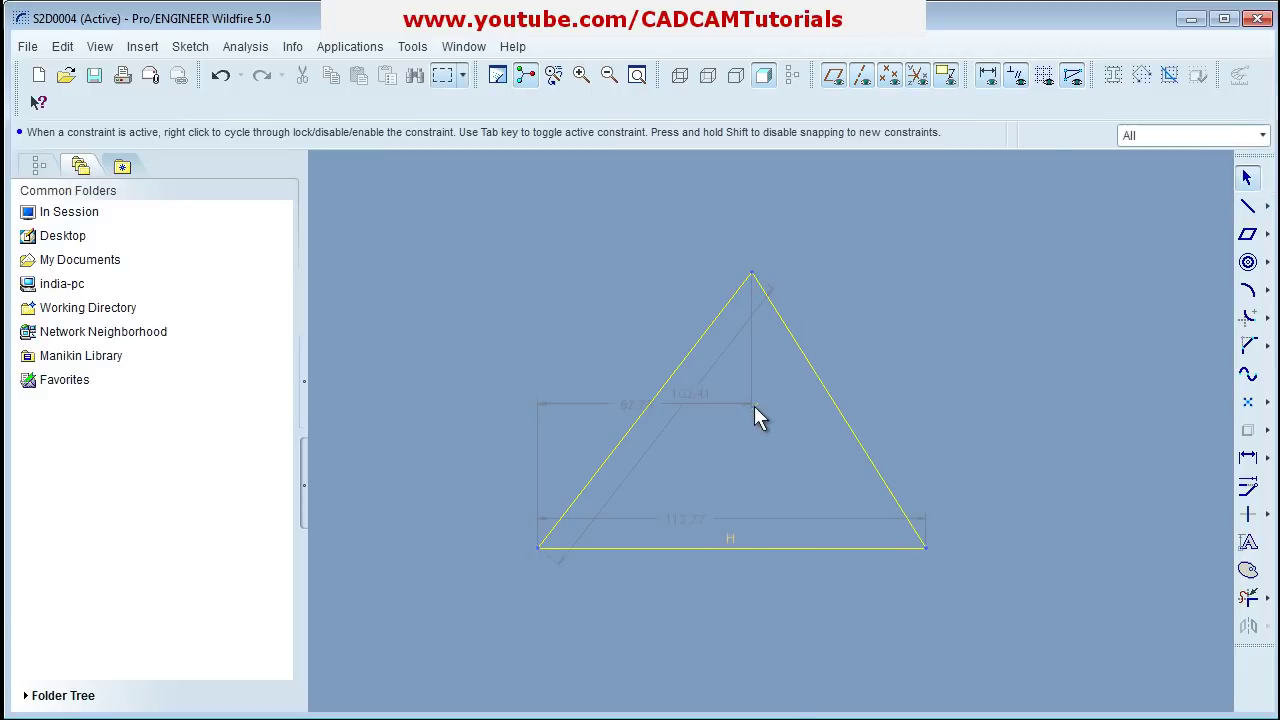
Step: Reposition the triangle's dimensions: base length below the base, left side length outside the triangle, and apex offset higher up
click(693, 540)
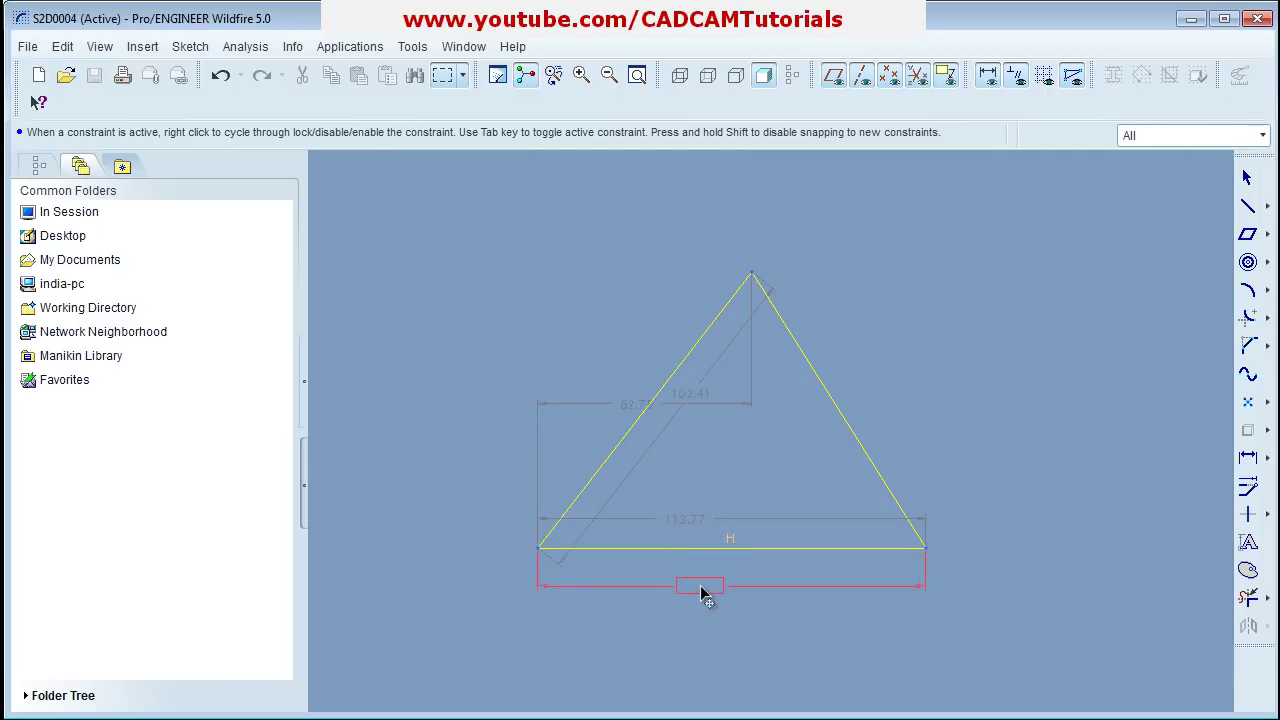
drag(718, 592, 718, 593)
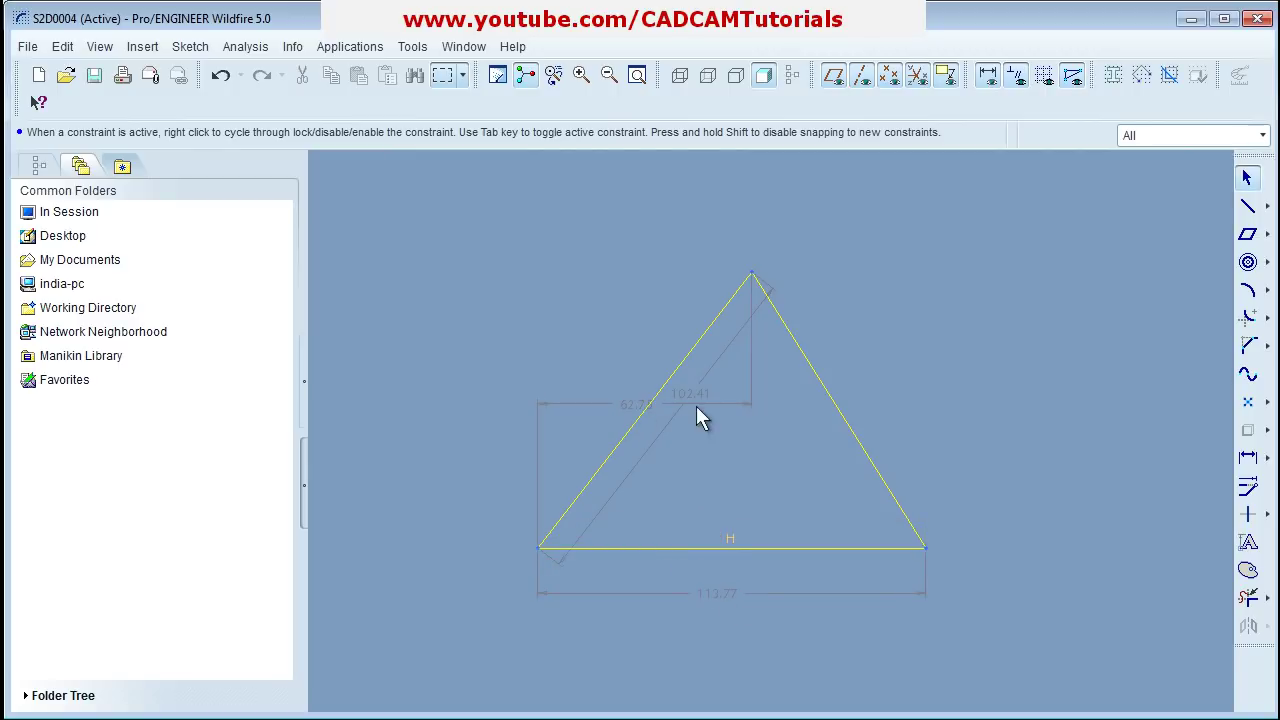
drag(698, 403, 534, 313)
drag(638, 406, 638, 355)
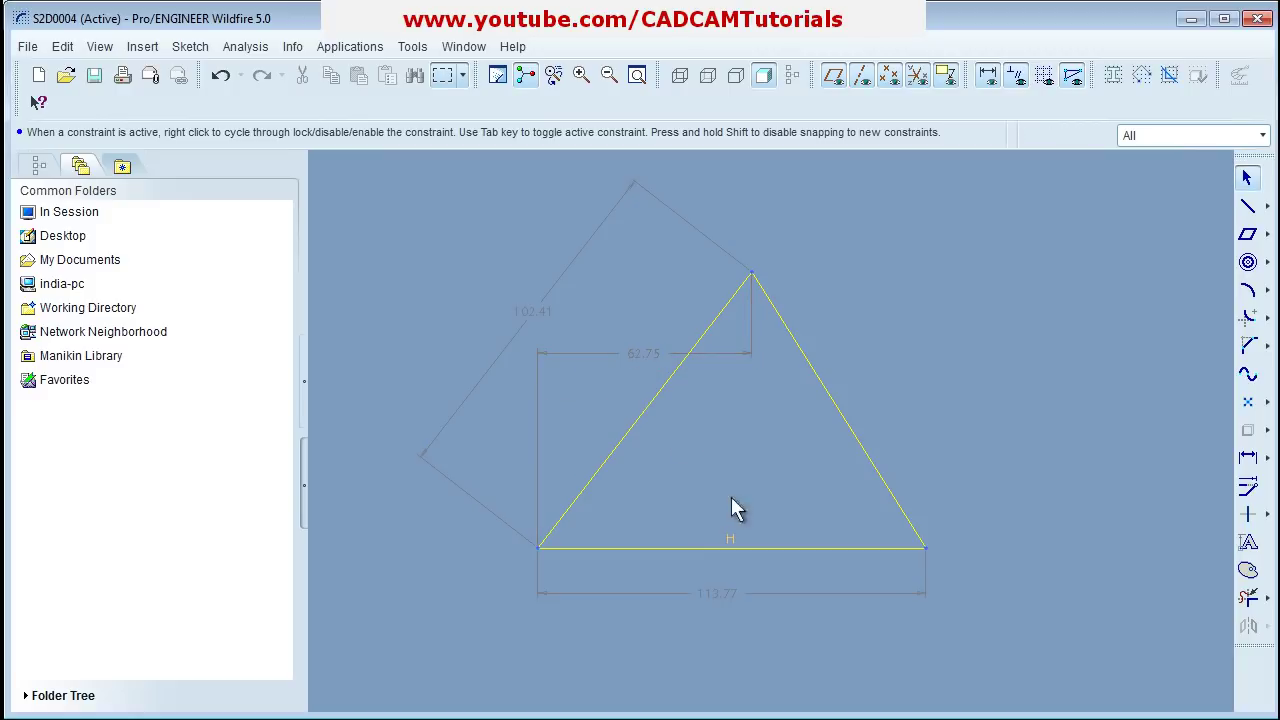
Step: Set the length of the triangle's base to 100
double_click(720, 597)
text(100)
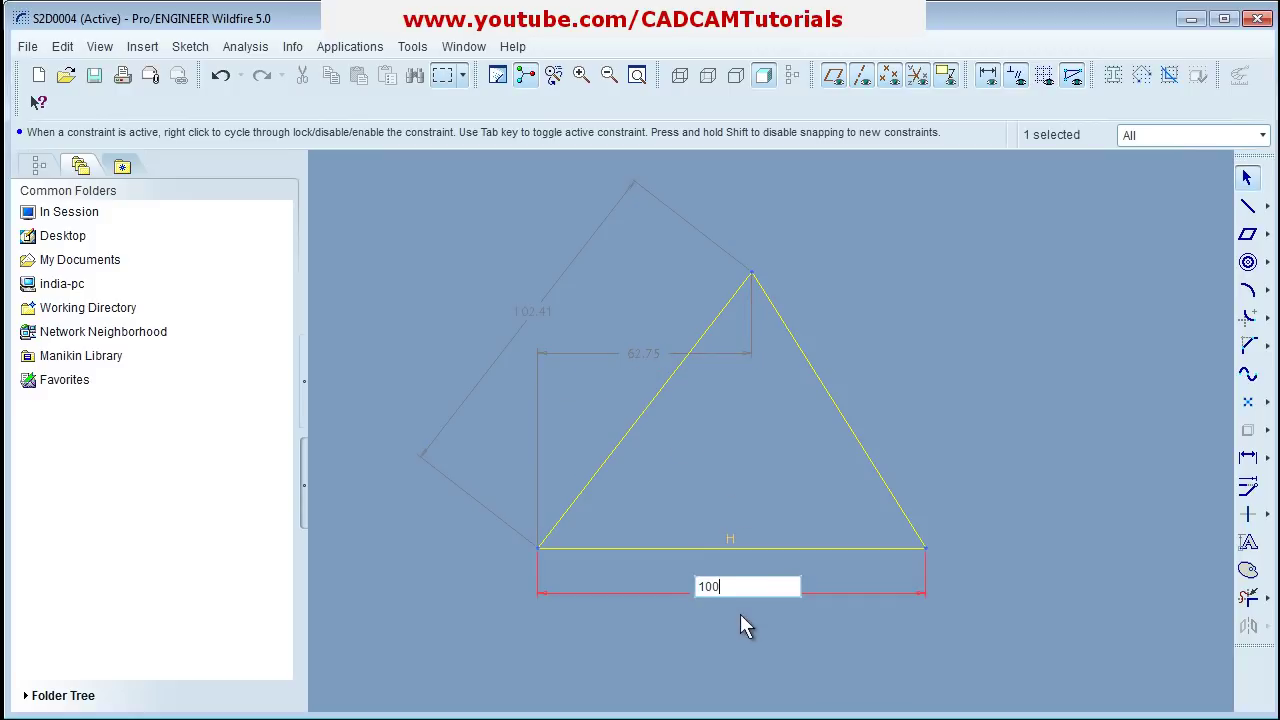
key(Return)
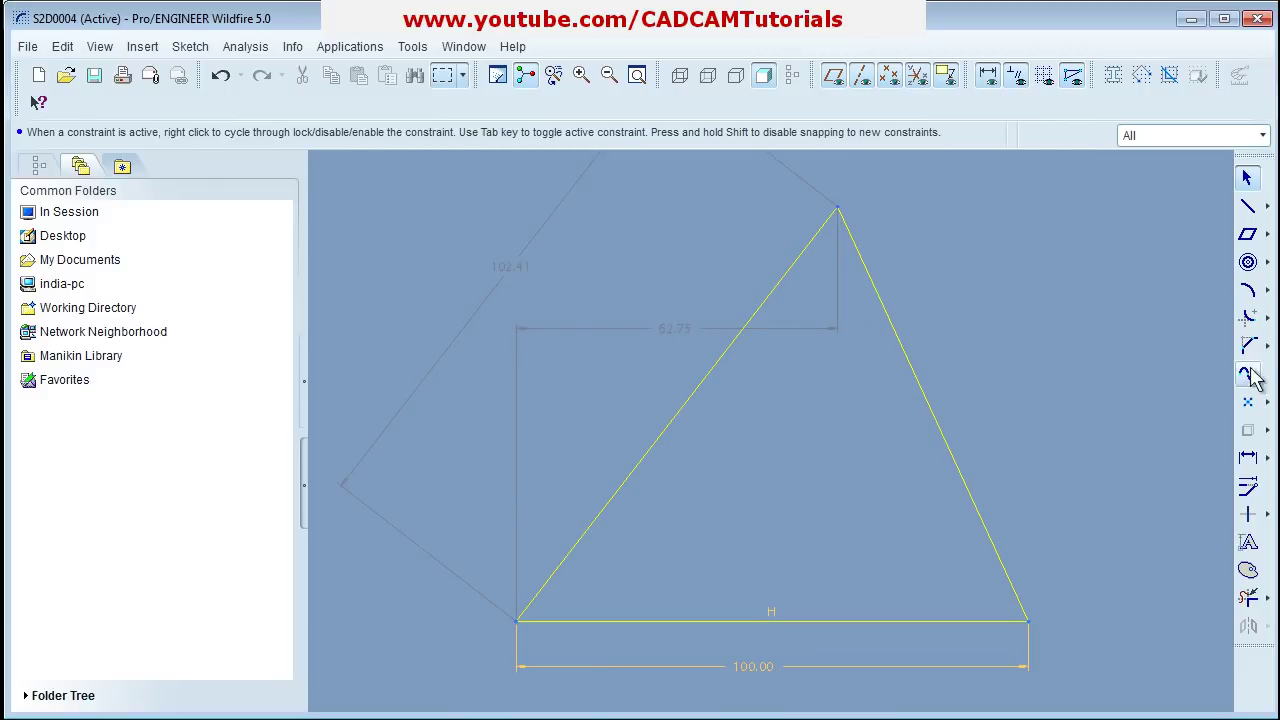
Step: Add an angle dimension between the triangle's base and left side and set it to 60 degrees
click(1250, 458)
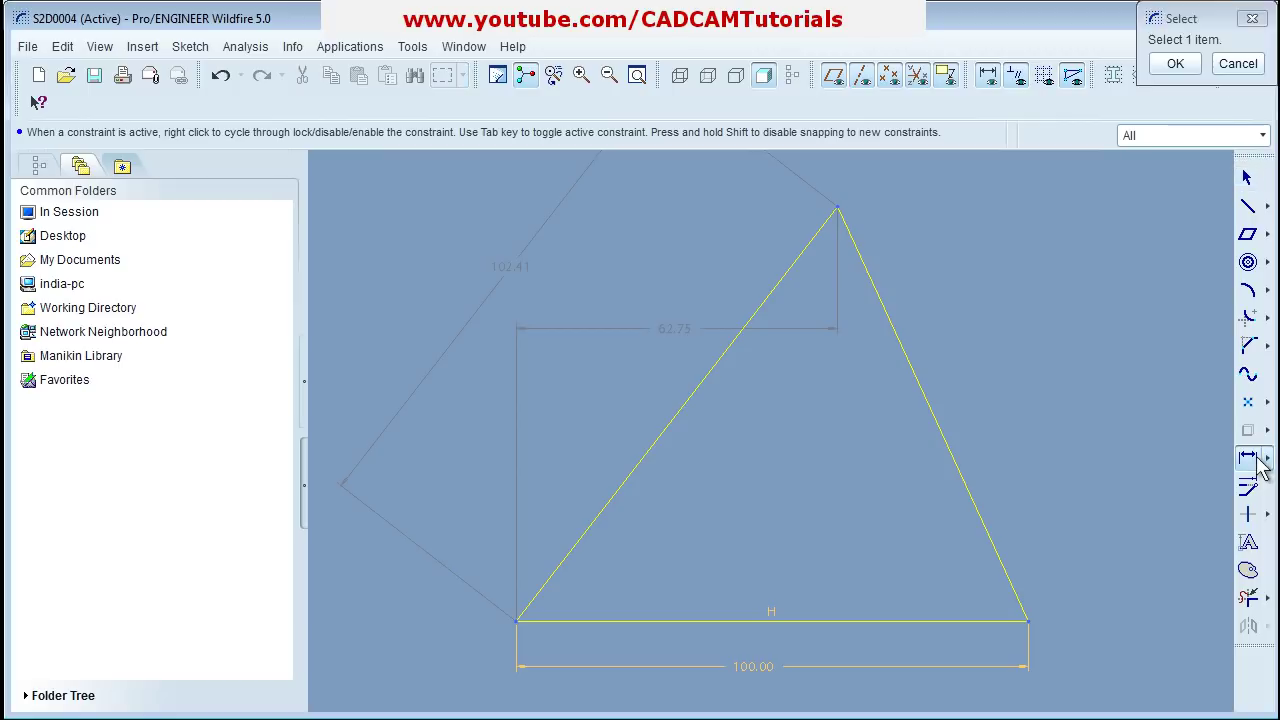
click(608, 623)
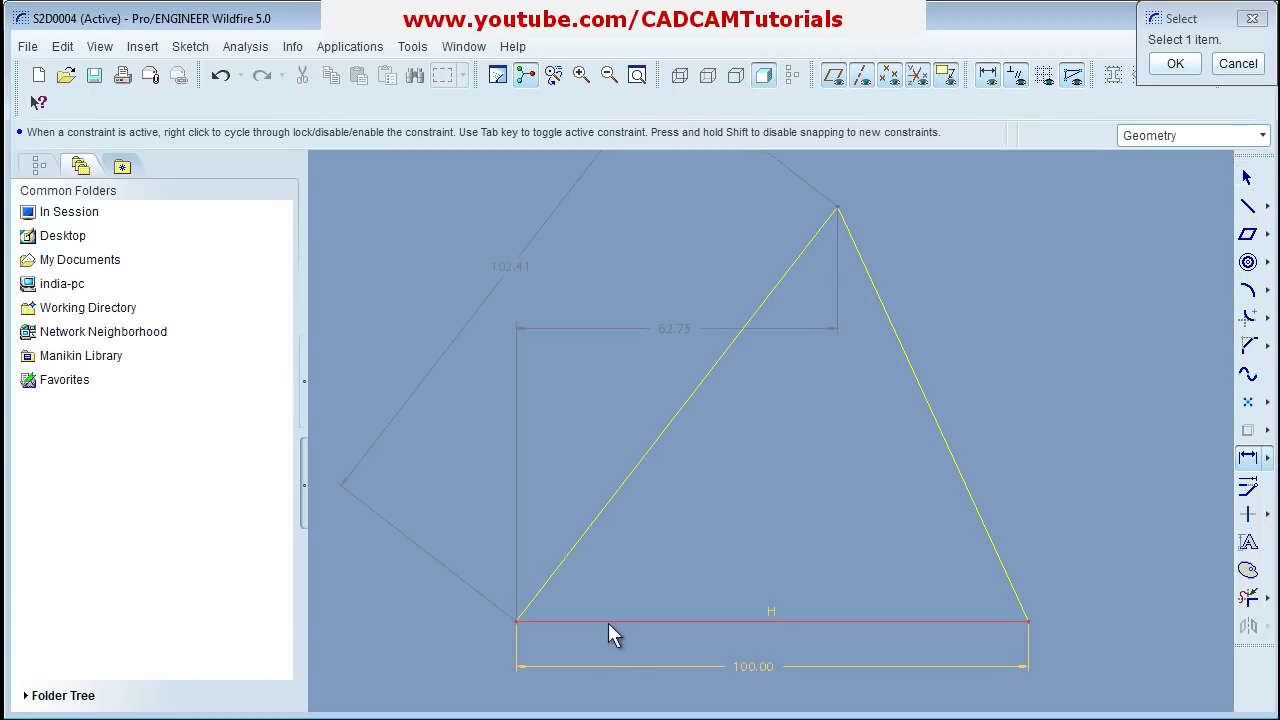
middle_click(665, 548)
text(60)
key(Return)
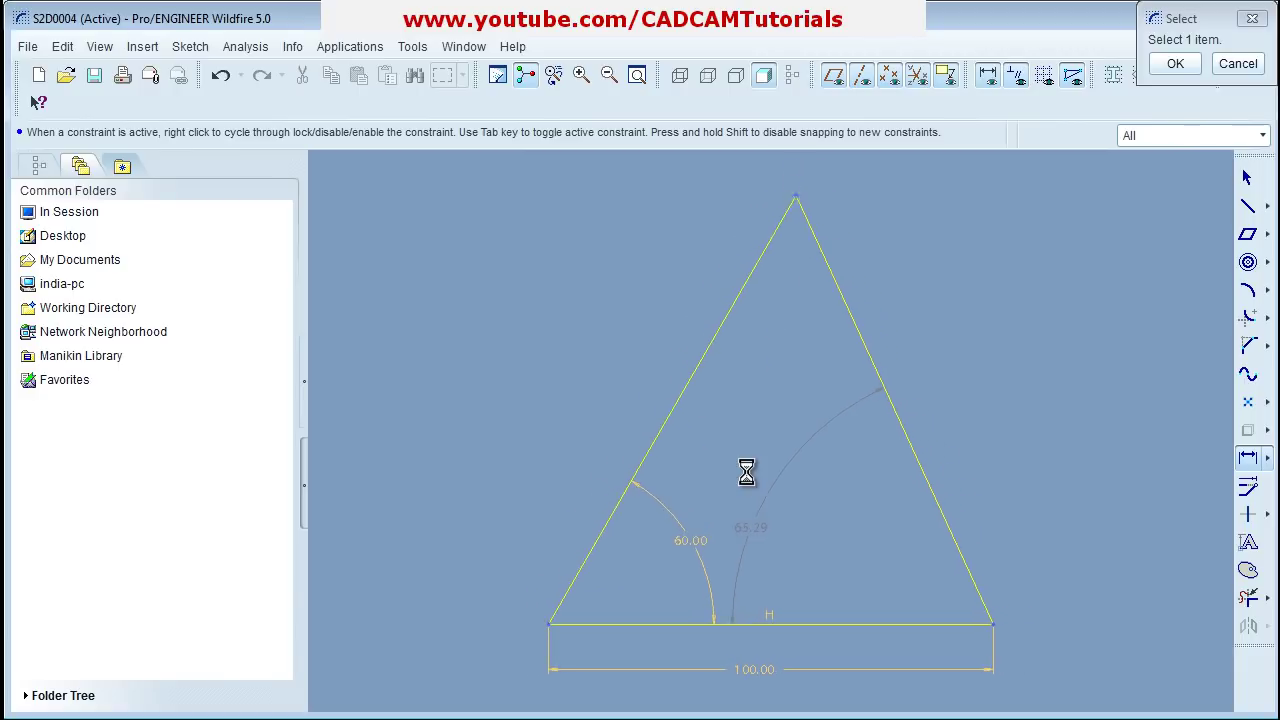
Step: Set the angle between the triangle's base and right side to 60 degrees
click(748, 530)
middle_click(864, 540)
click(751, 527)
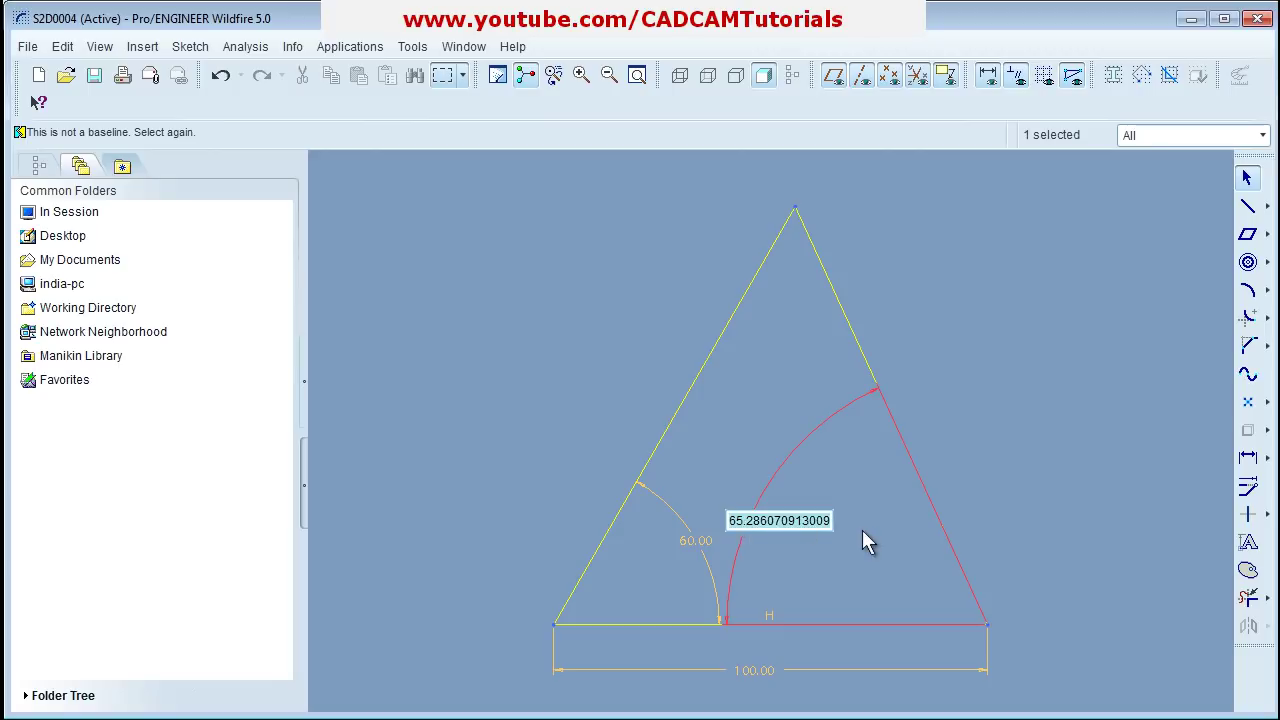
text(60)
key(Return)
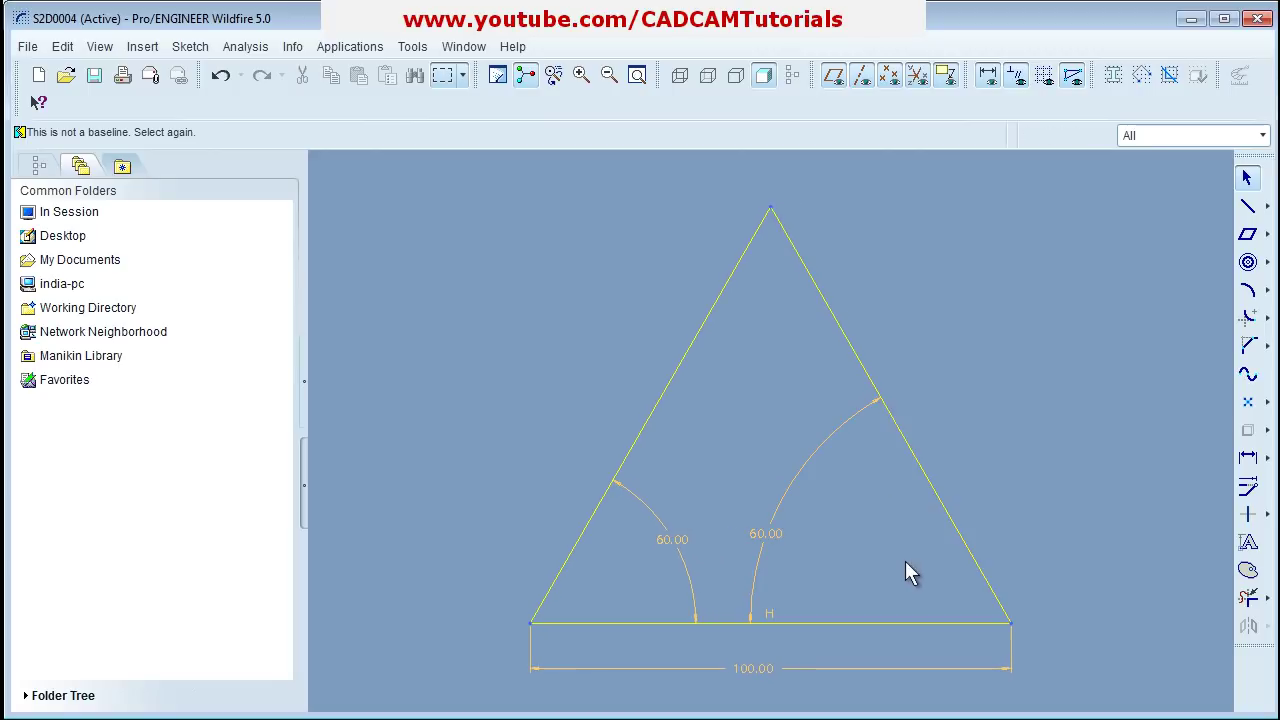
Step: Move both 60-degree angle dimensions closer to their corners at the triangle's base
click(773, 532)
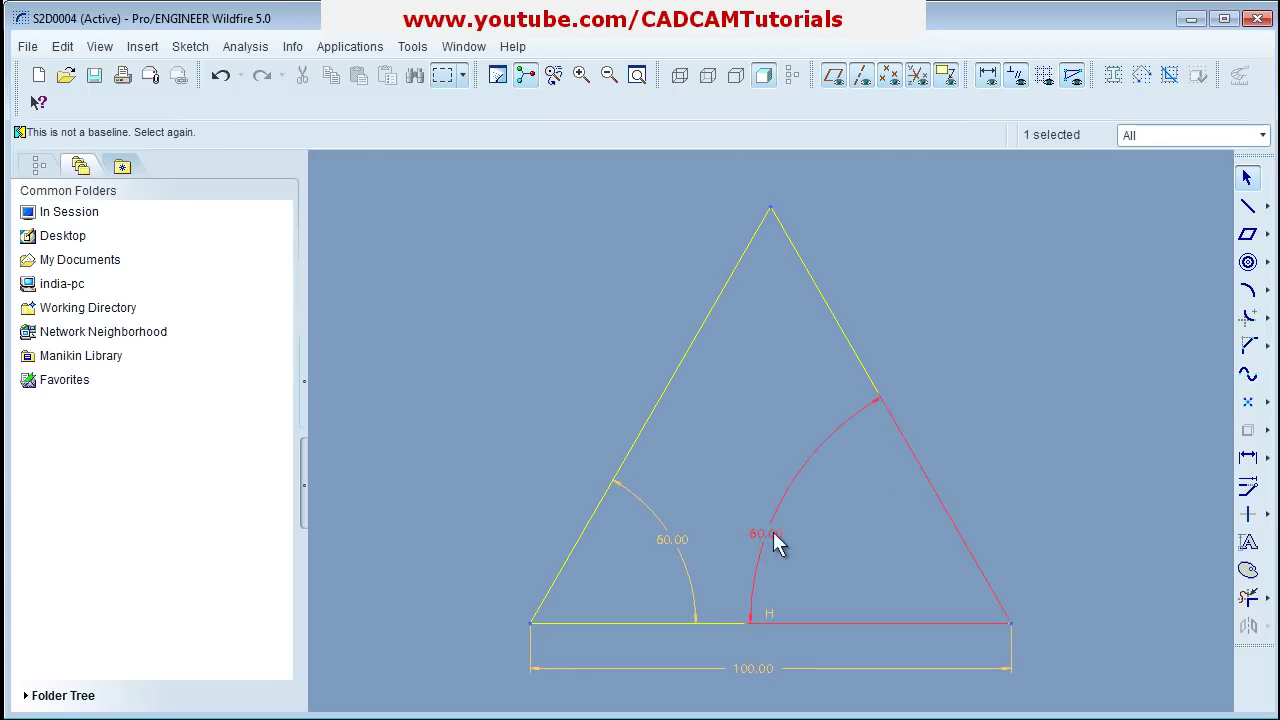
drag(771, 532, 900, 584)
click(677, 547)
drag(677, 545, 624, 574)
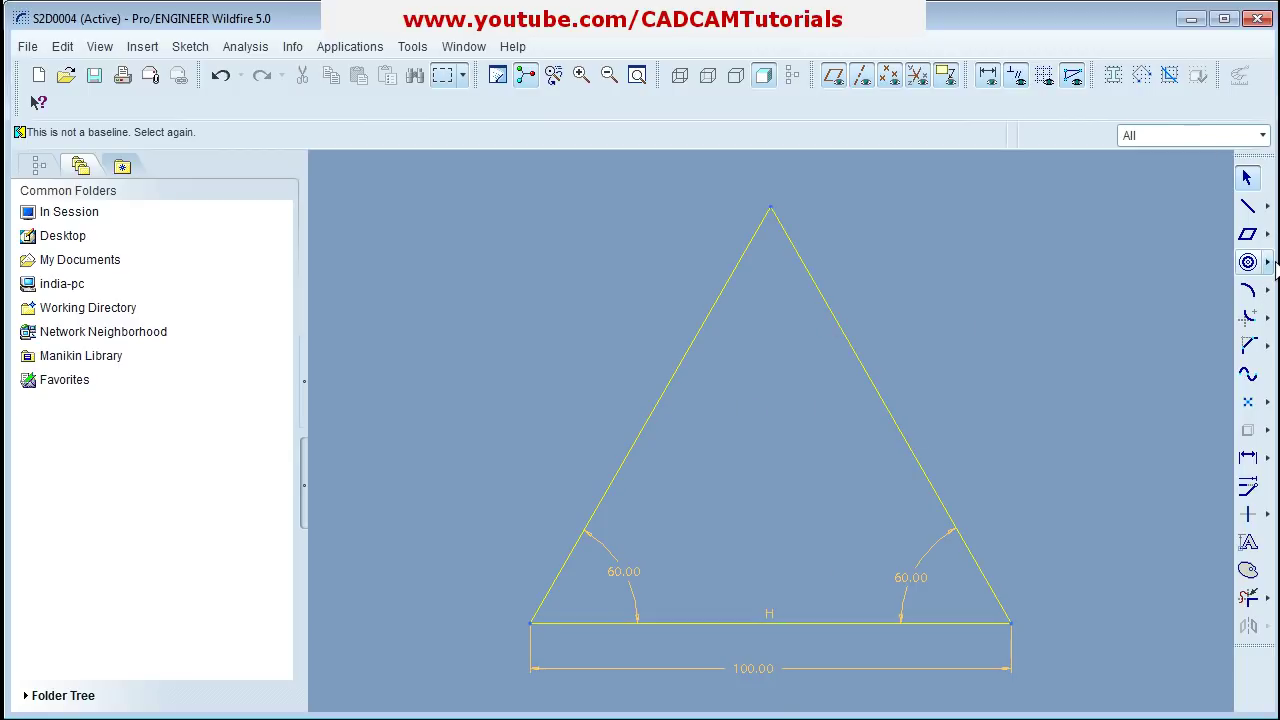
Step: Draw a 3-point circle about 58 in diameter through the midpoints of the triangle's three sides
click(1268, 262)
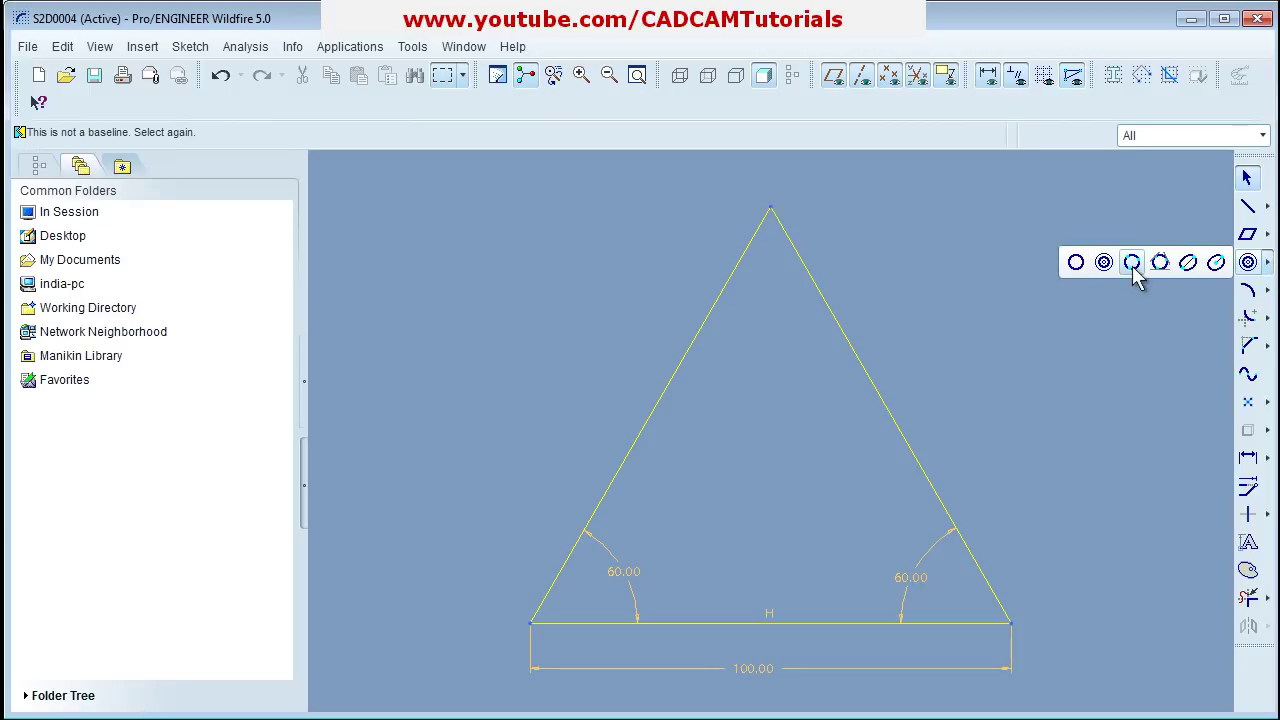
click(1132, 263)
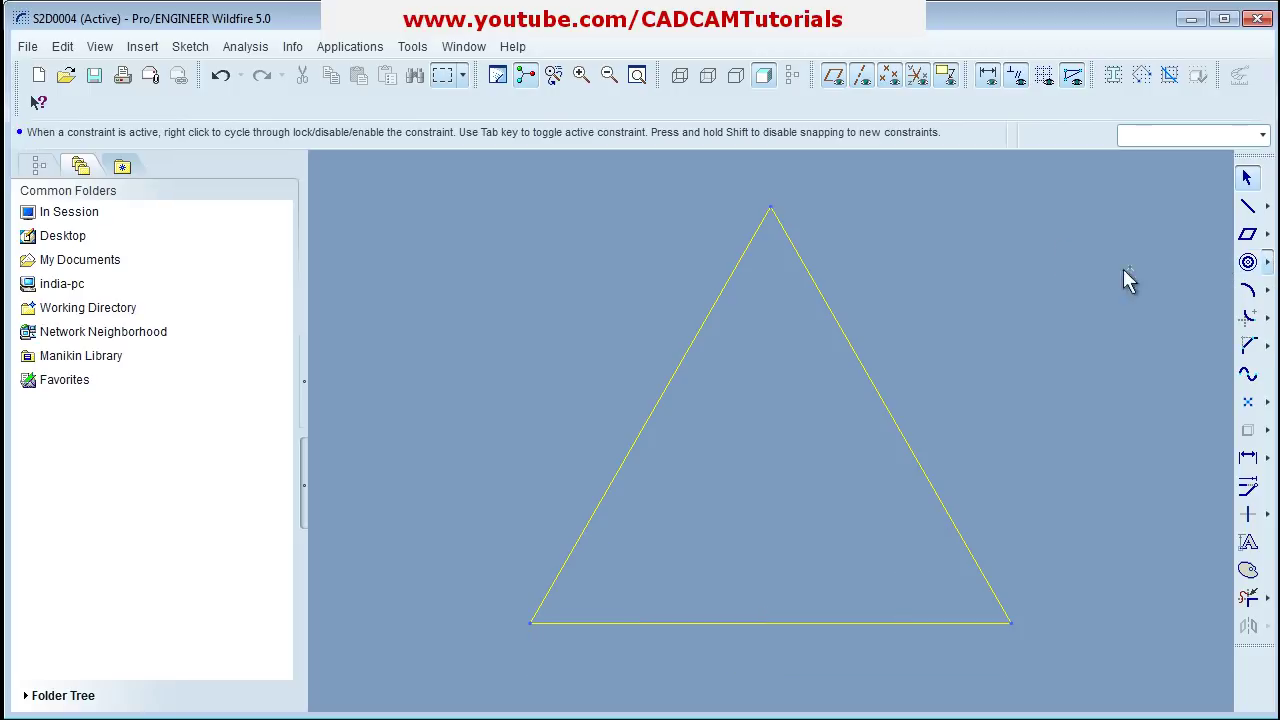
click(650, 419)
click(897, 416)
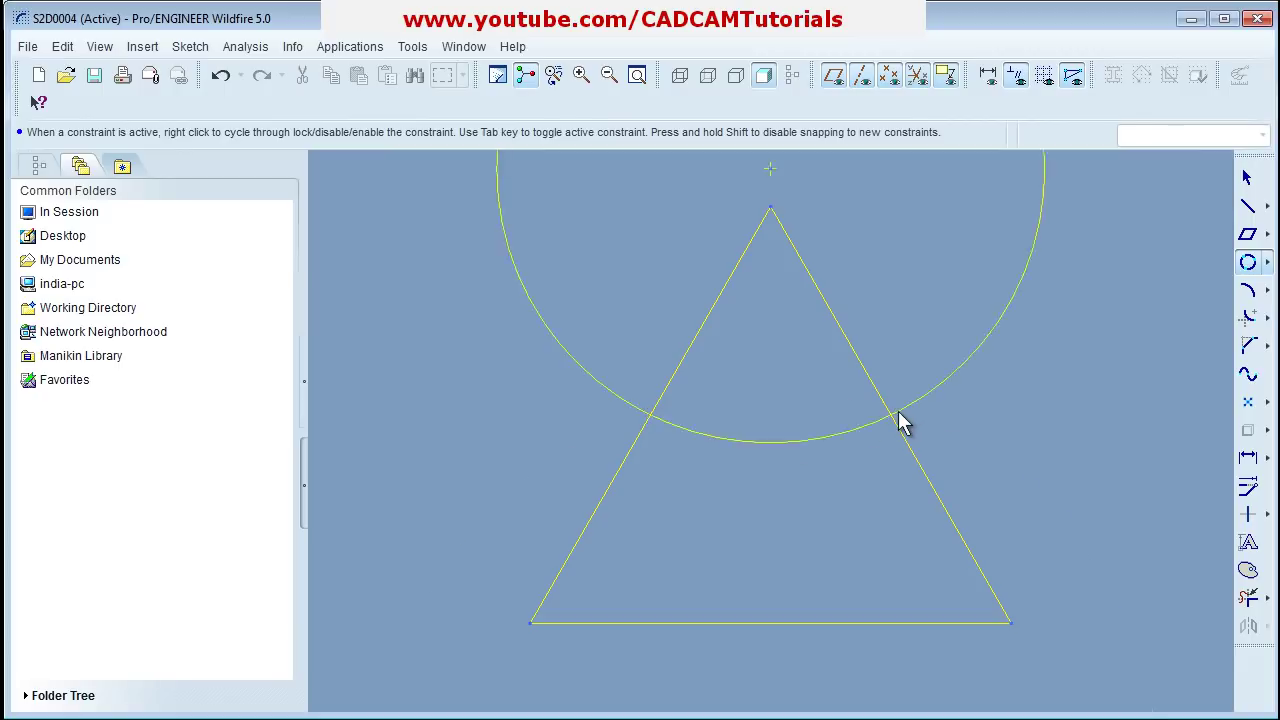
click(776, 622)
middle_click(802, 529)
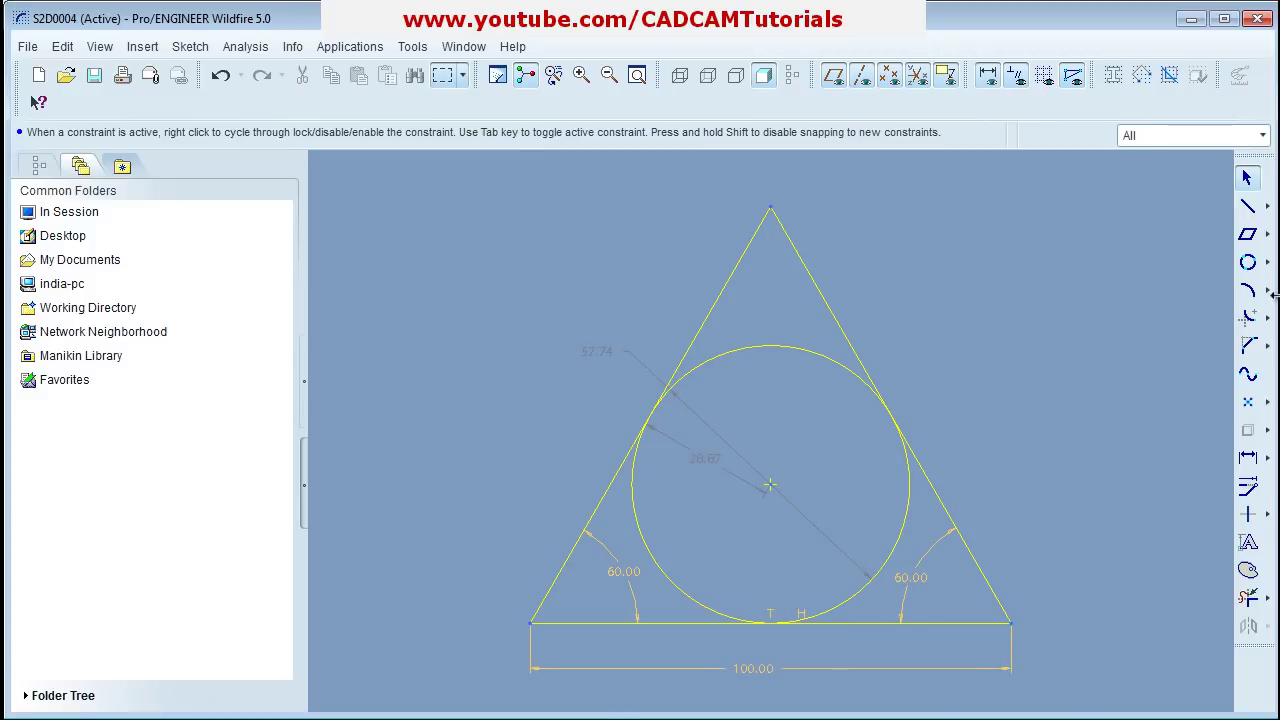
Step: Delete the 3-point circle inside the triangle, keeping the triangle and its dimensions
click(1267, 262)
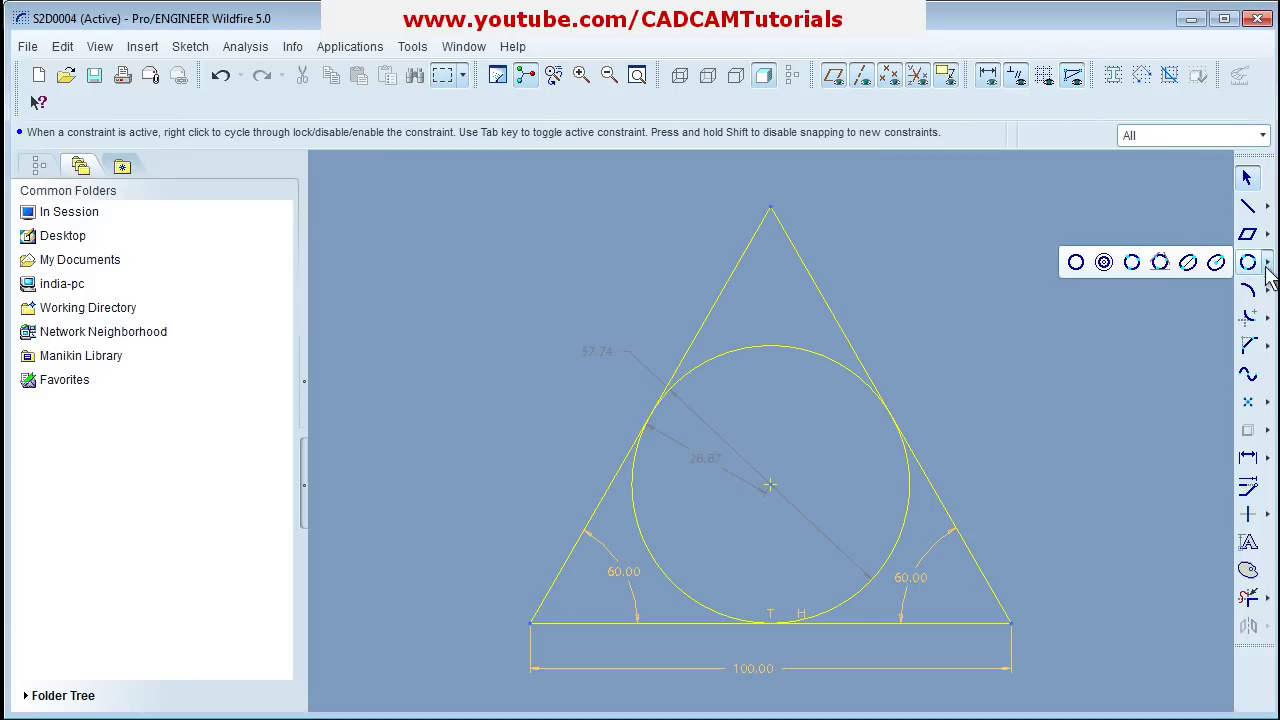
click(1162, 266)
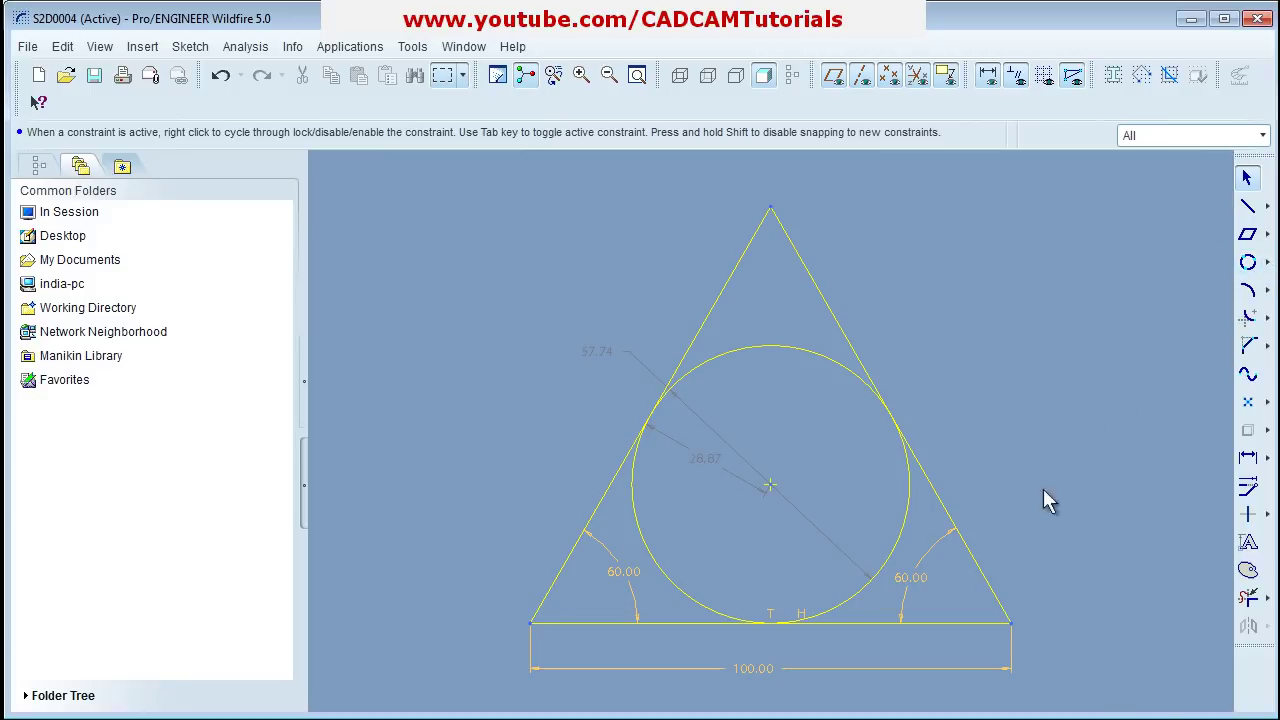
click(895, 570)
key(Delete)
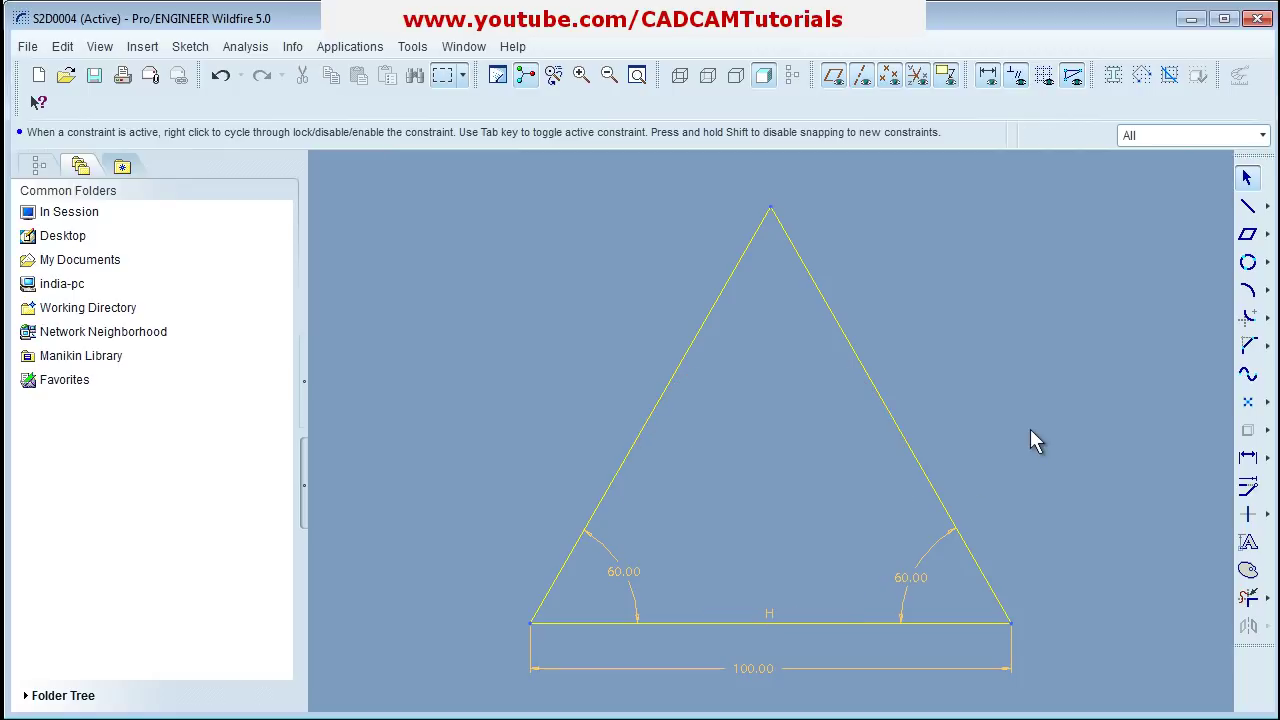
Step: Draw a 3-tangent circle inside the triangle, tangent to its left side, right side and base
click(1267, 262)
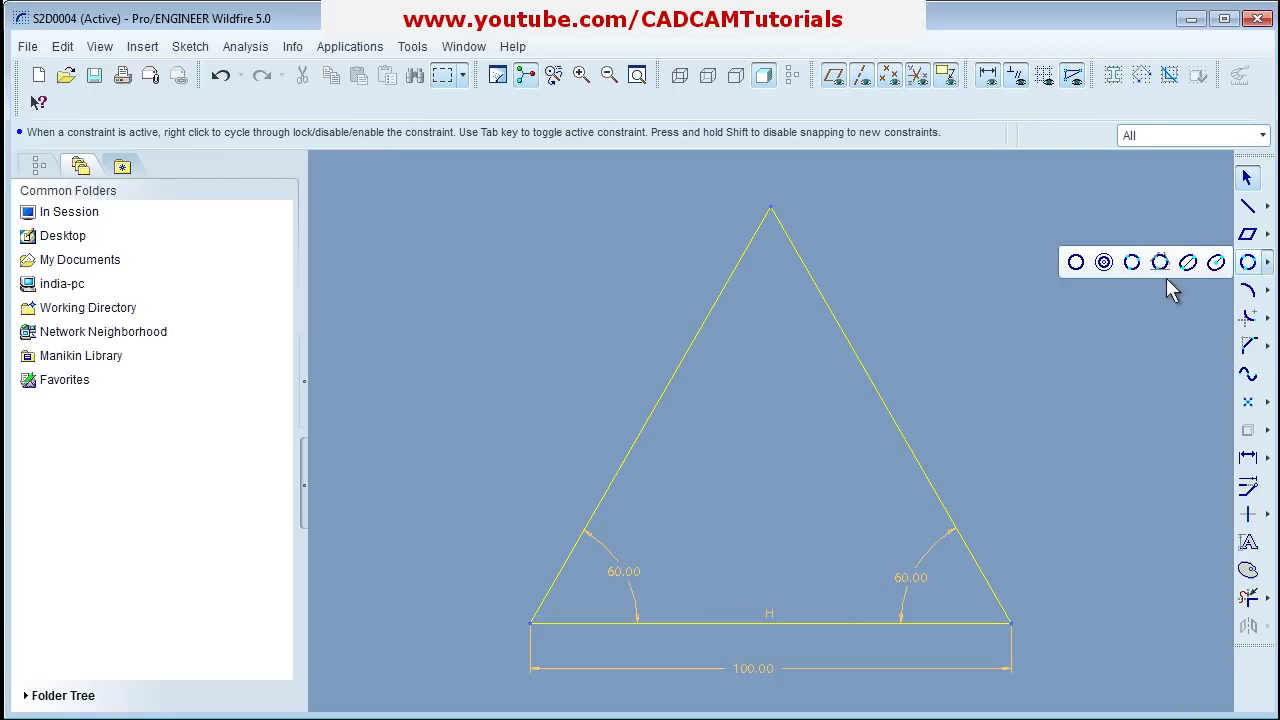
click(1160, 263)
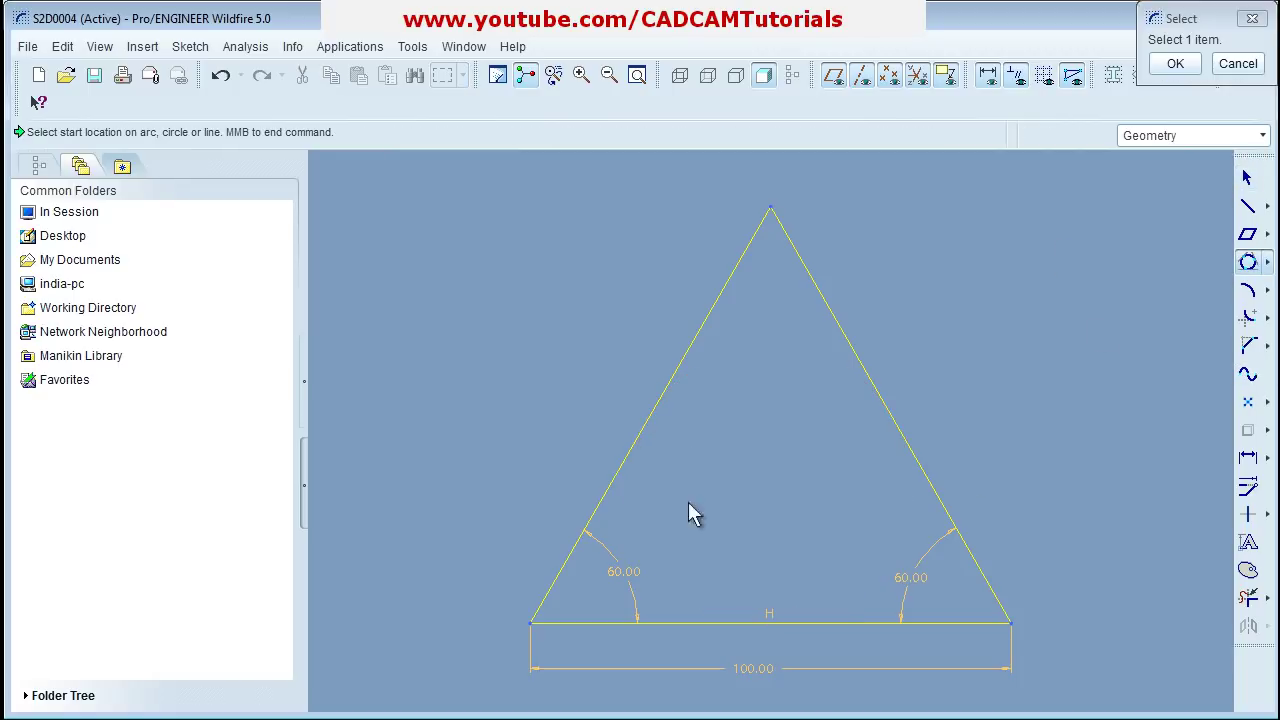
click(636, 440)
click(895, 430)
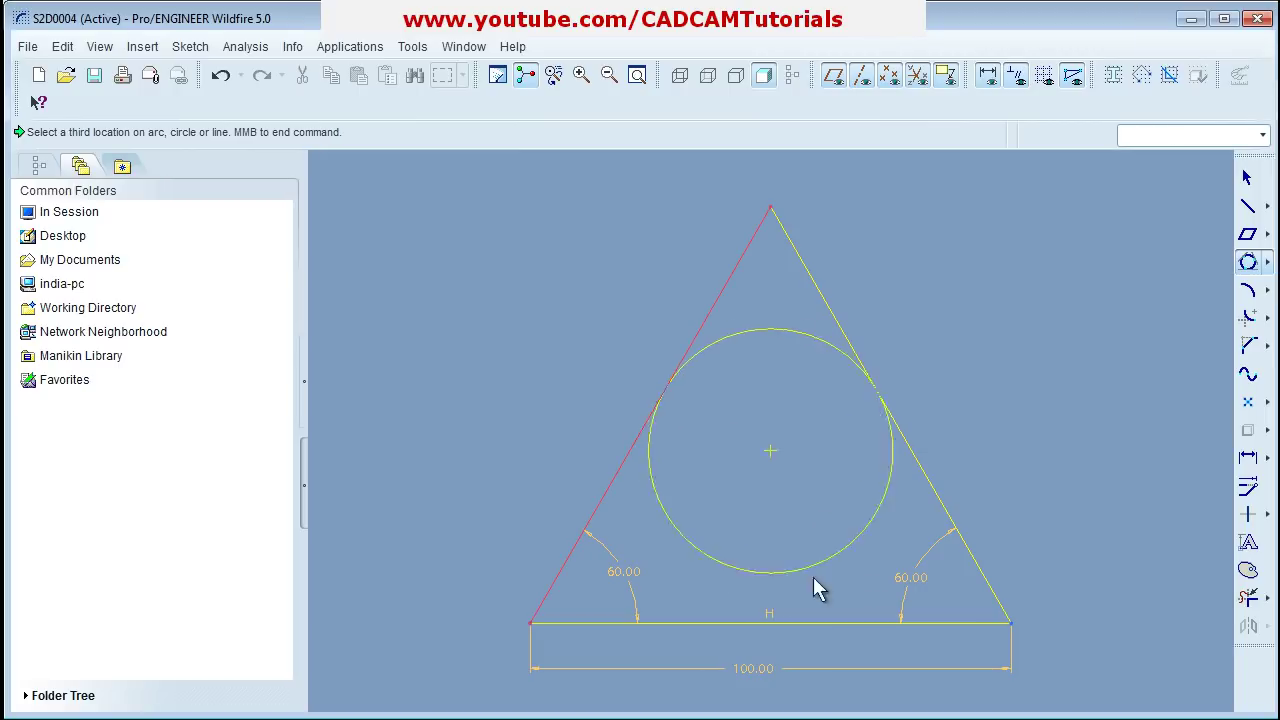
click(800, 622)
middle_click(812, 560)
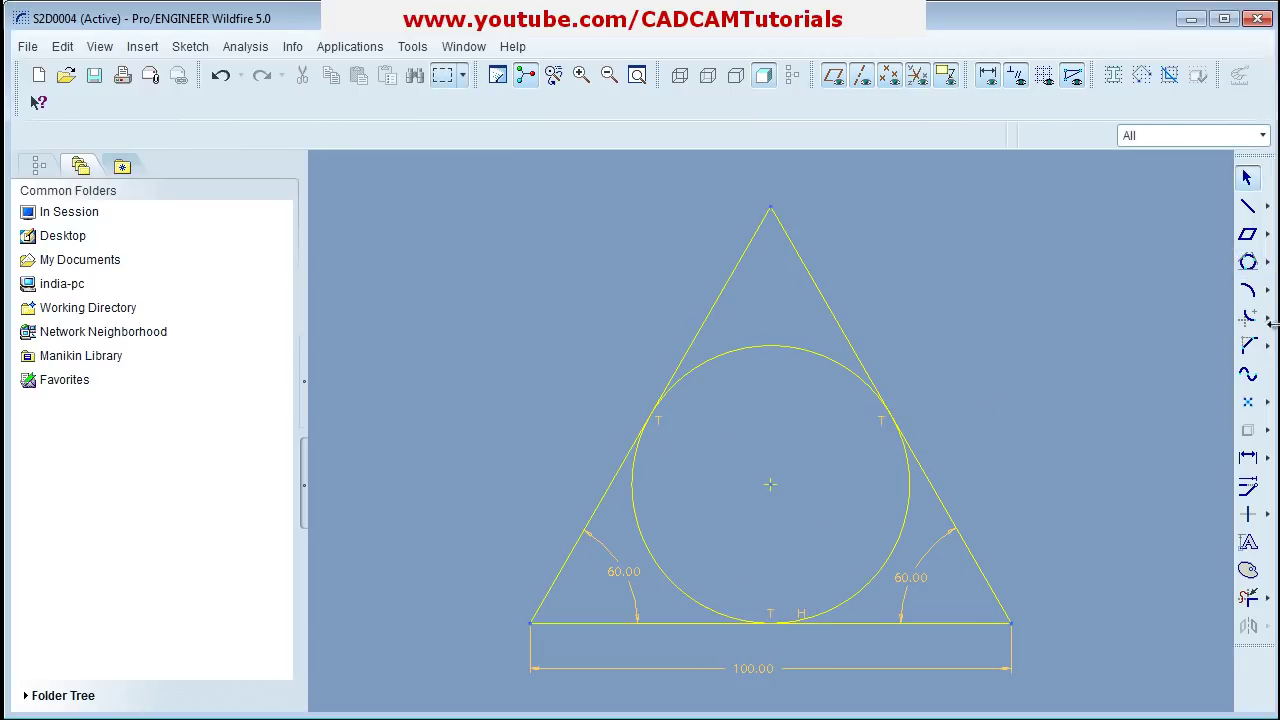
Step: Delete the triangle together with its inscribed circle and dimensions to empty the sketch
click(1267, 262)
mouse_move(424, 183)
mouse_down()
mouse_move(1057, 640)
mouse_move(1151, 689)
mouse_up()
key(Delete)
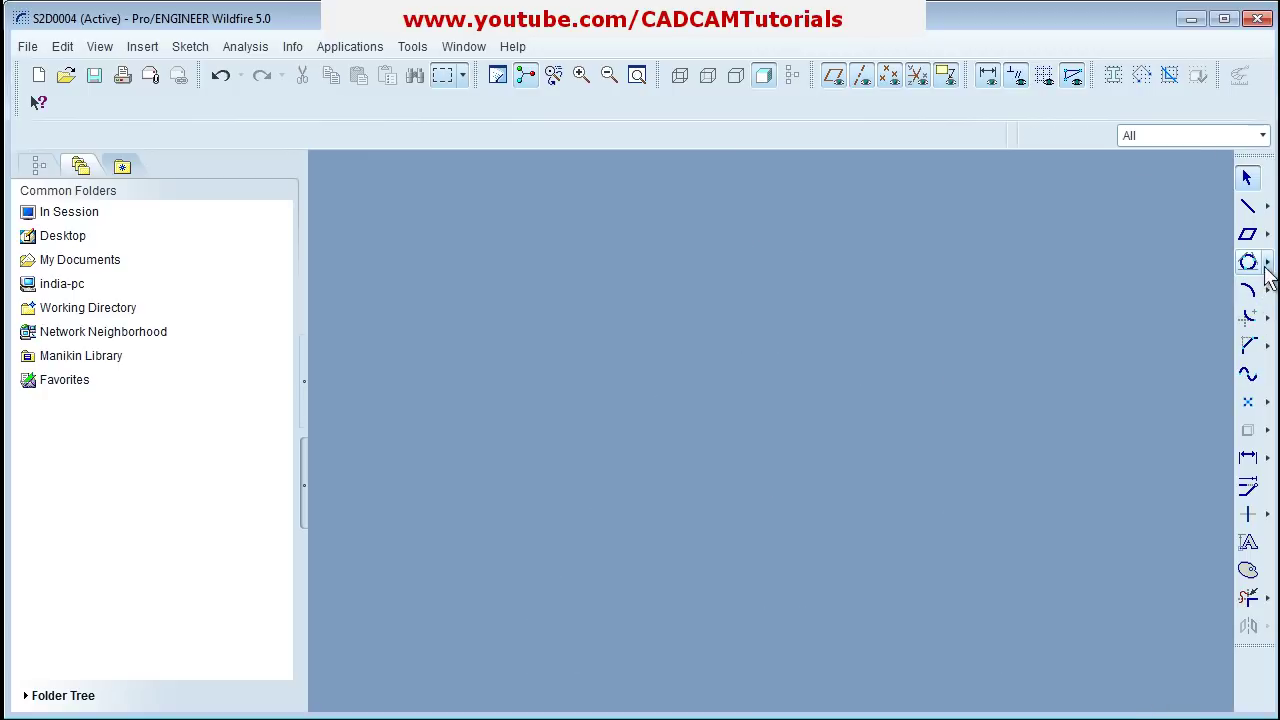
Step: Draw a horizontal ellipse by the ends of its major axis, about 111 wide and 60 high
click(1268, 263)
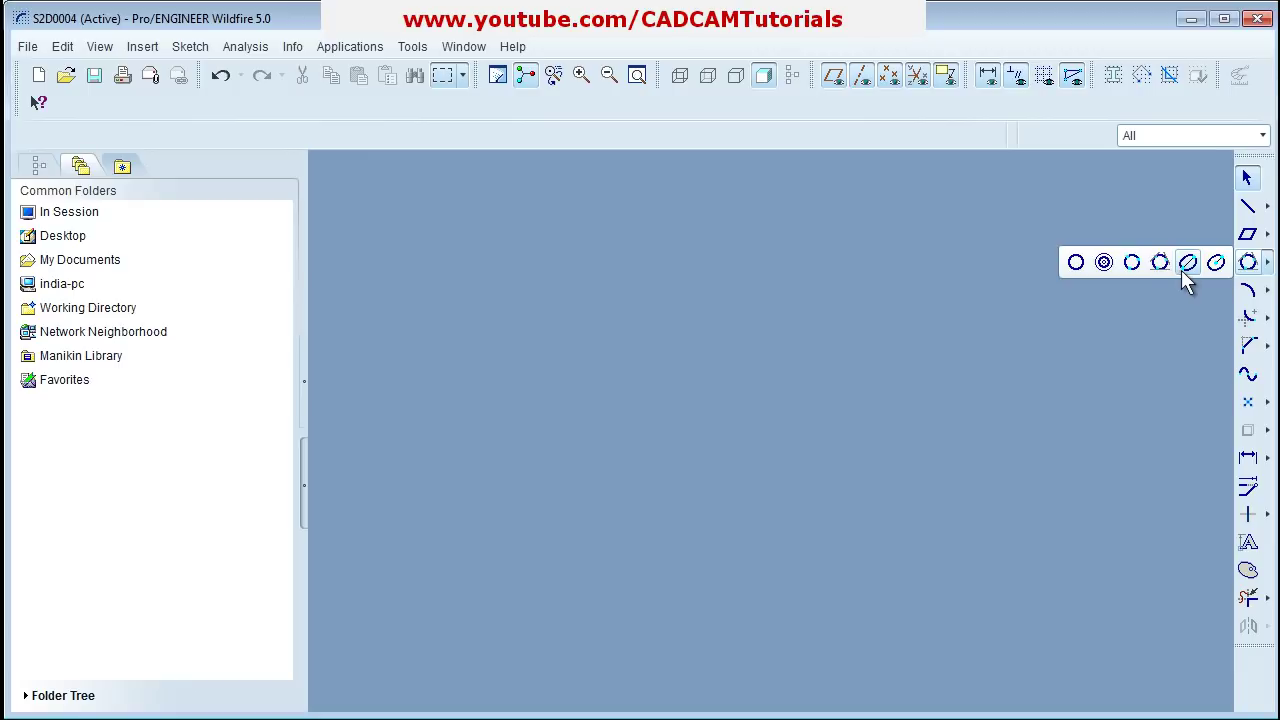
click(1187, 265)
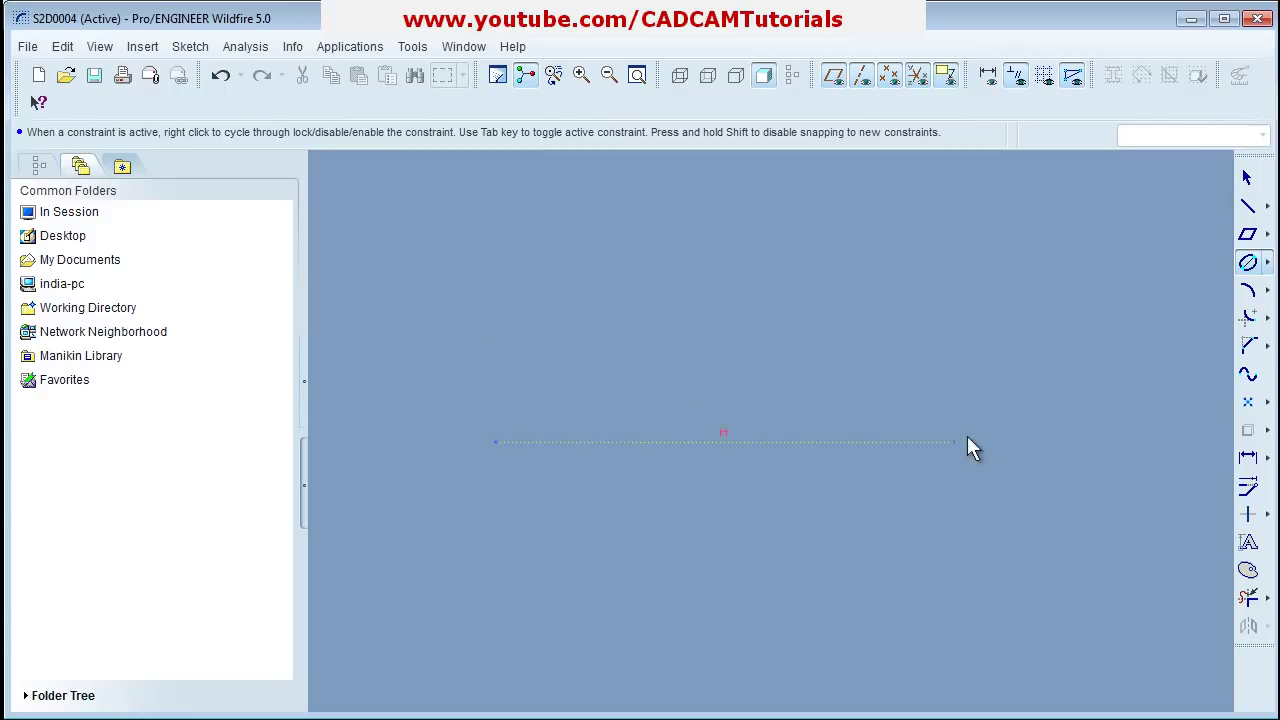
click(1028, 442)
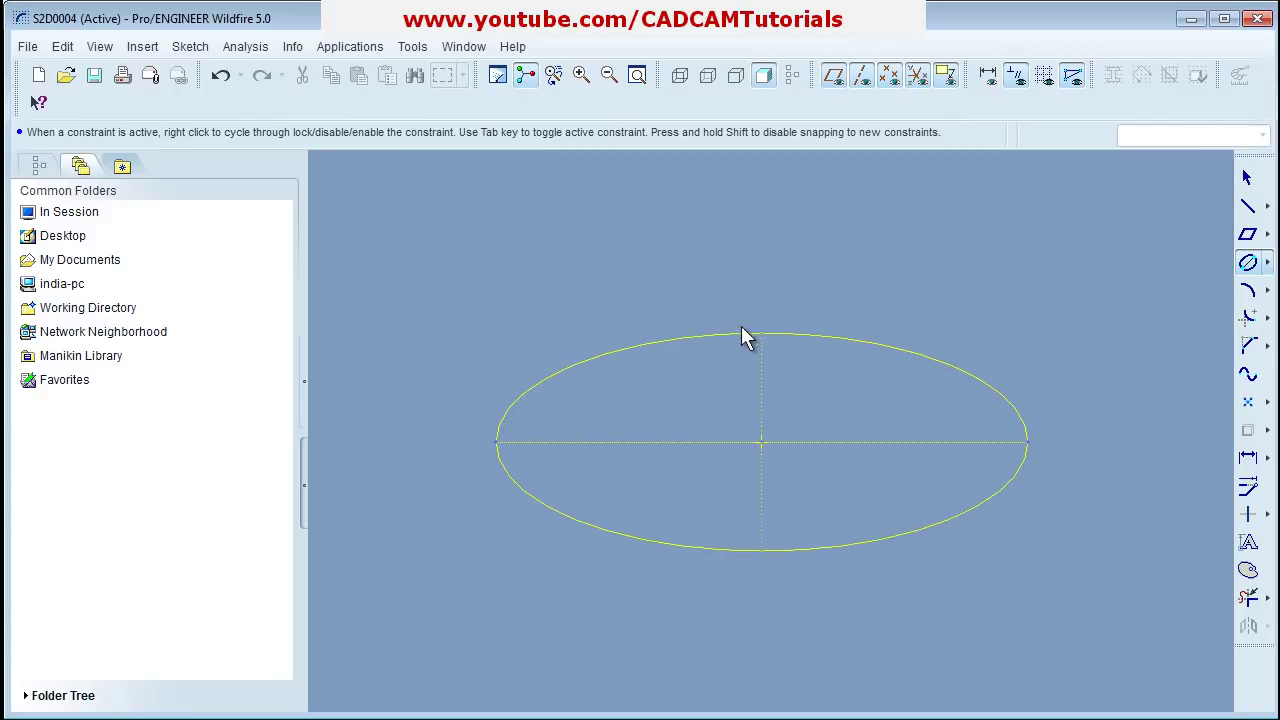
click(770, 313)
middle_click(803, 368)
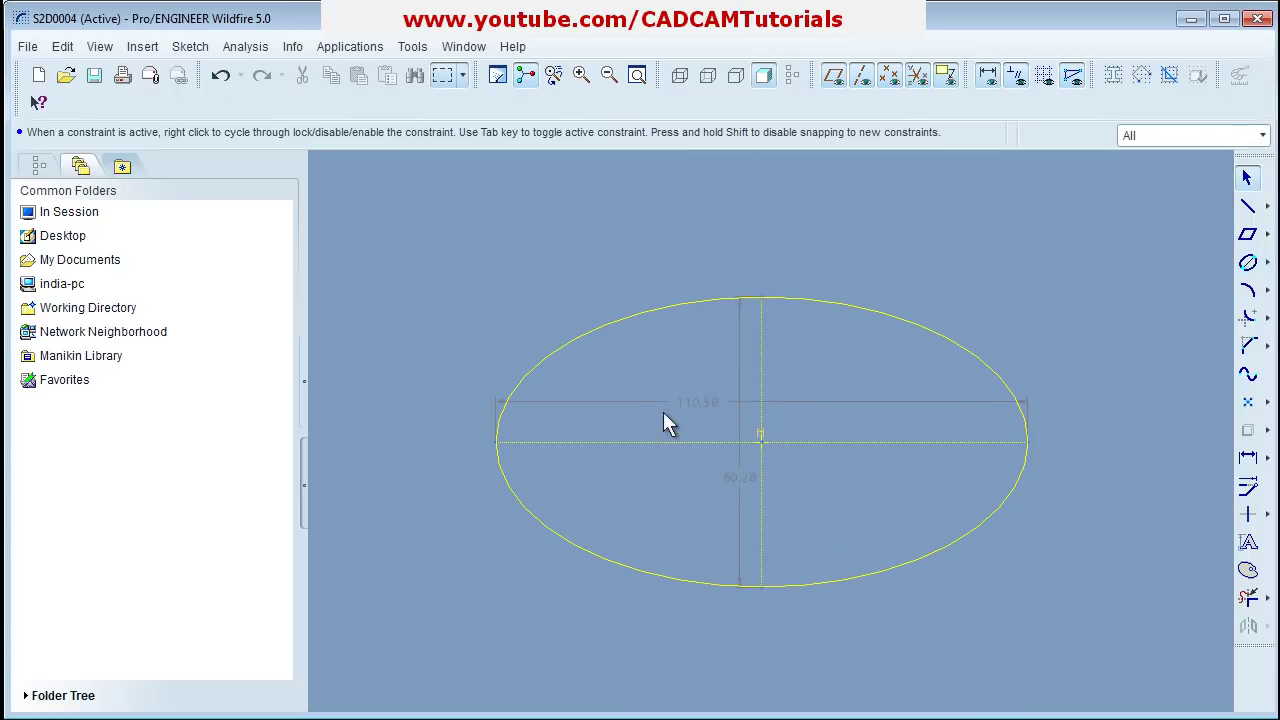
Step: Check the ellipse's width and height dimensions and delete the whole ellipse
click(695, 408)
click(734, 480)
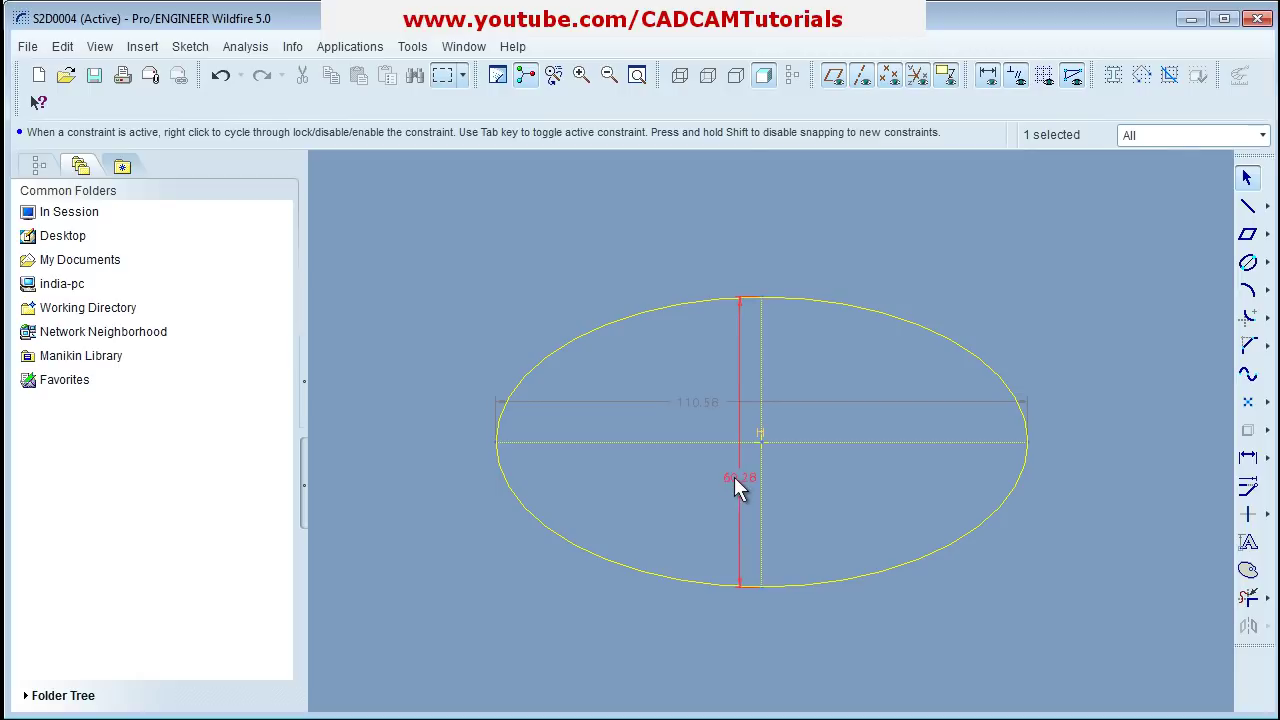
mouse_move(368, 238)
mouse_down()
mouse_move(963, 643)
mouse_move(1098, 680)
mouse_up()
key(Delete)
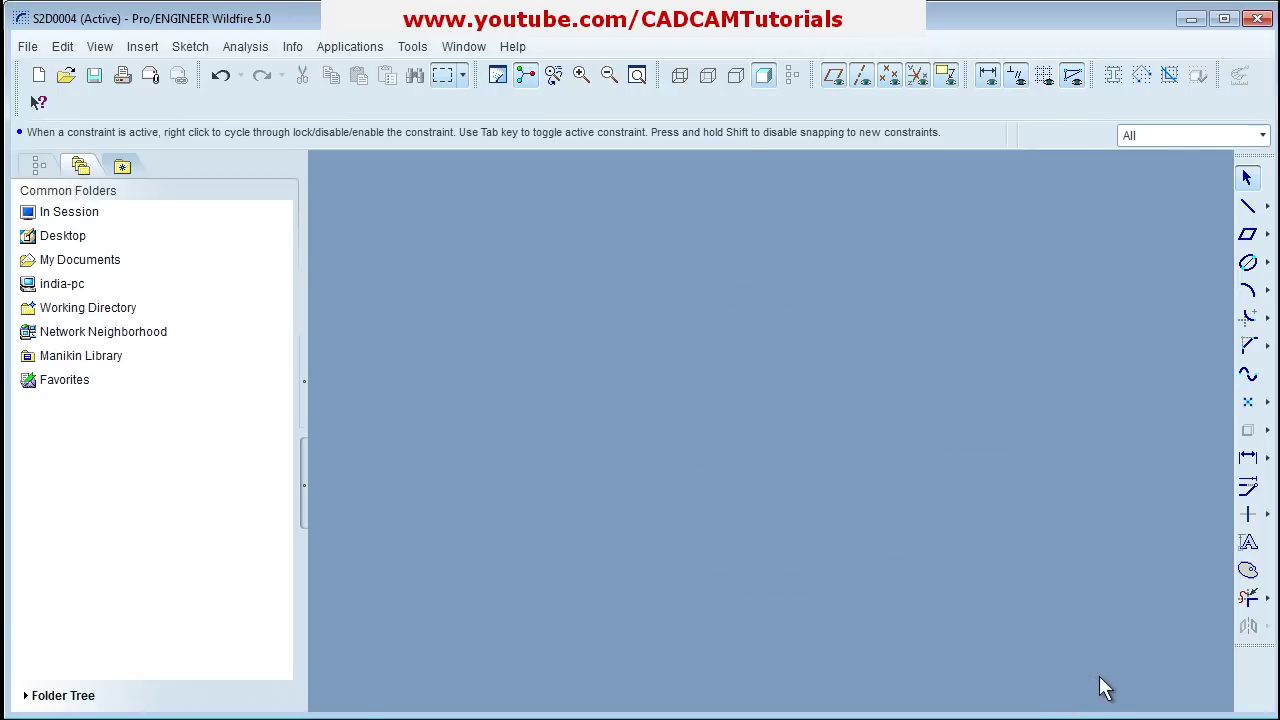
Step: Draw a horizontal Center and Axis Ellipse about 97 wide and 58 high
click(1267, 262)
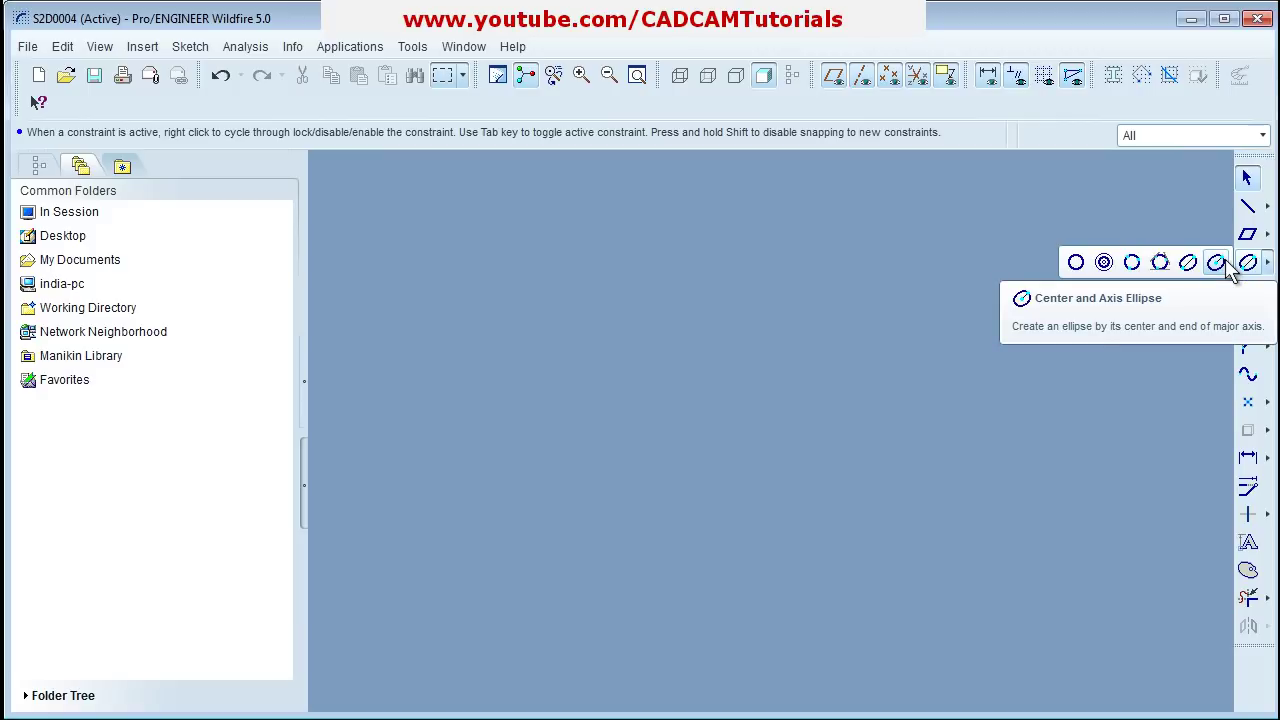
click(1218, 263)
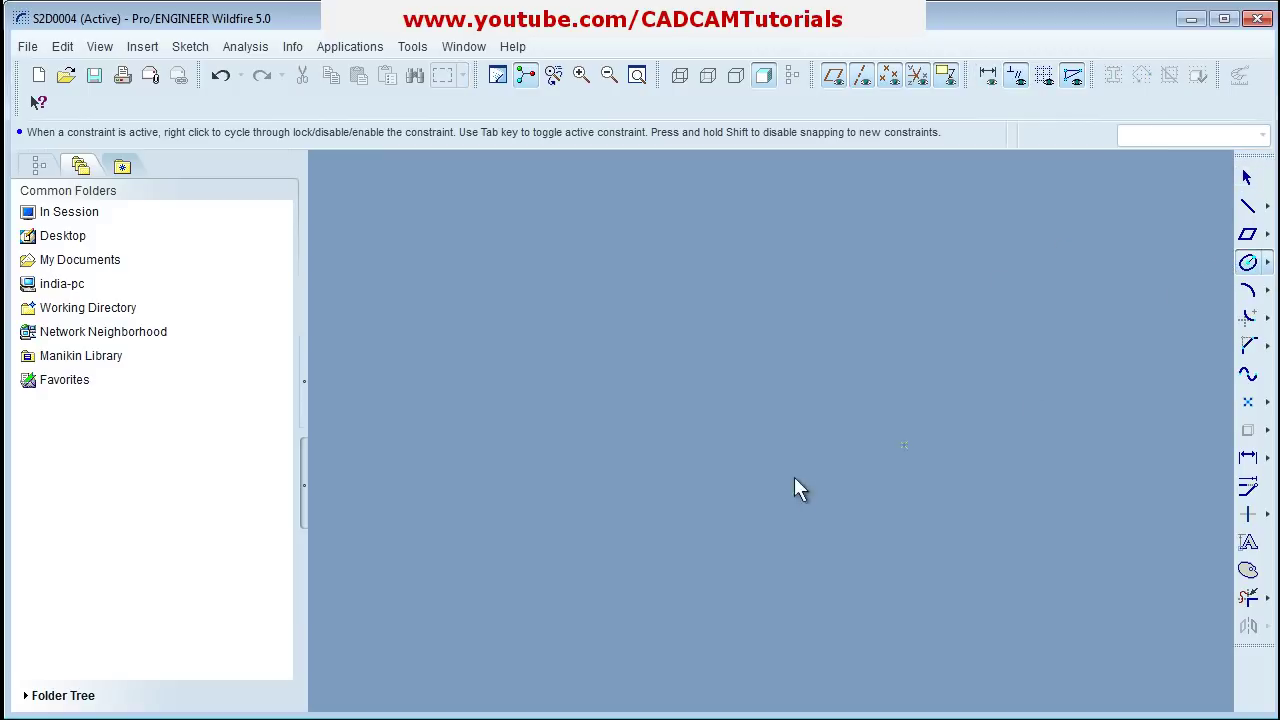
click(722, 442)
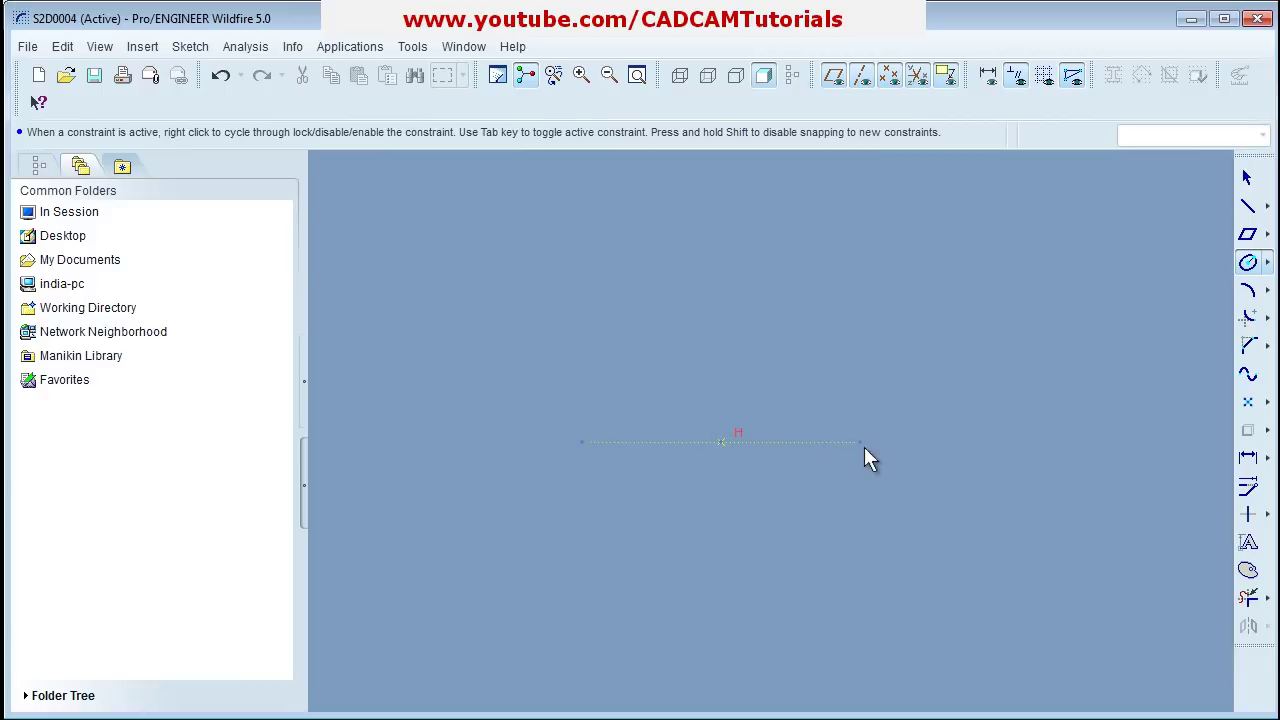
click(953, 442)
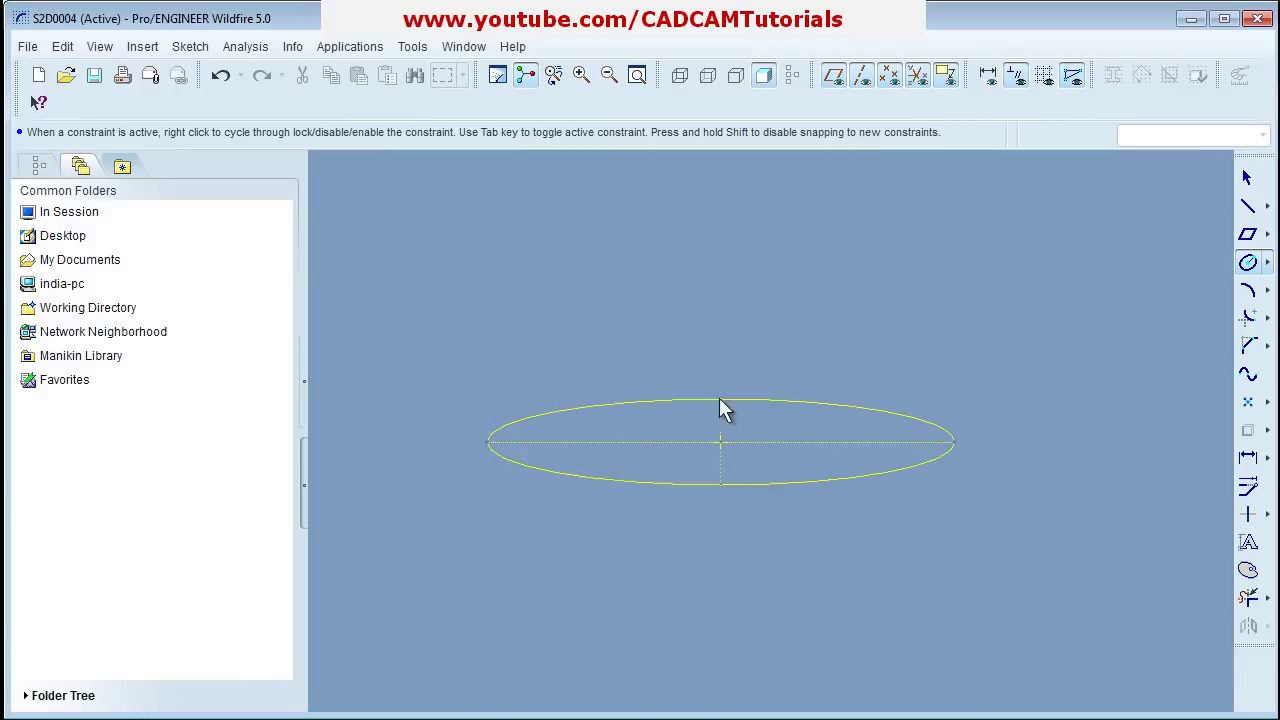
click(716, 302)
middle_click(730, 369)
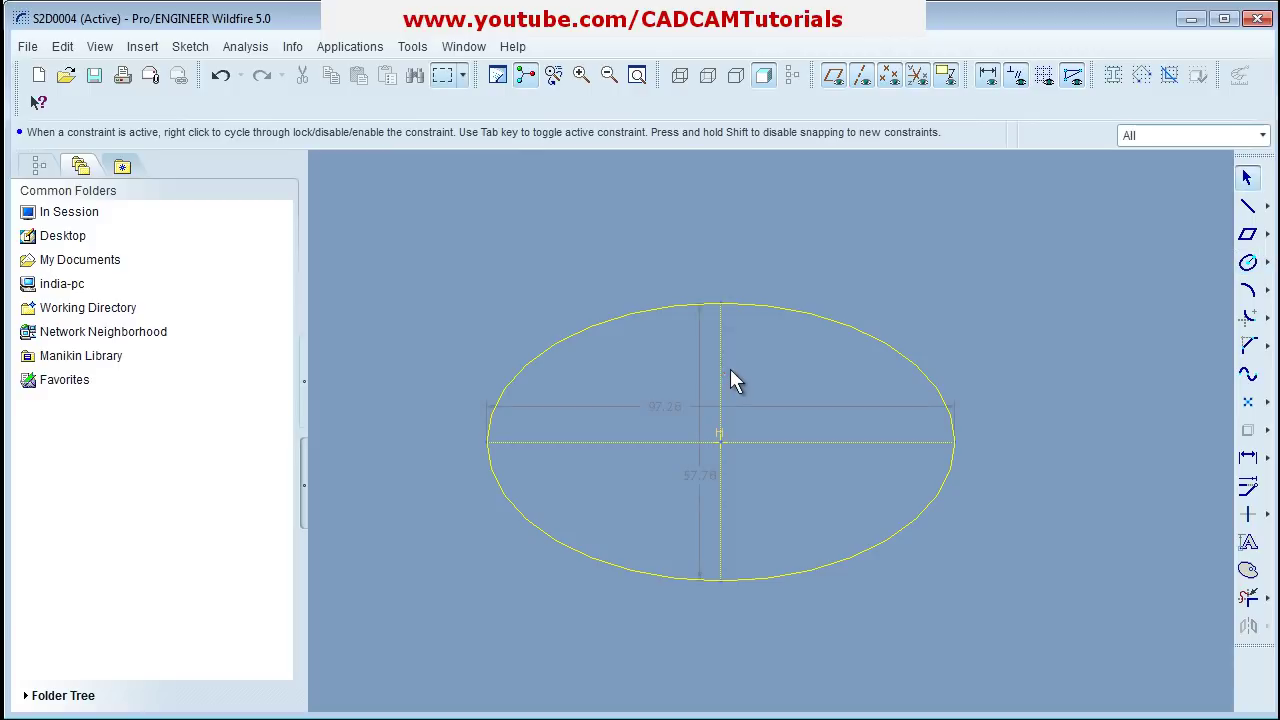
Step: Delete the center-and-axis ellipse so the sketch is empty
drag(383, 242, 1079, 641)
key(Delete)
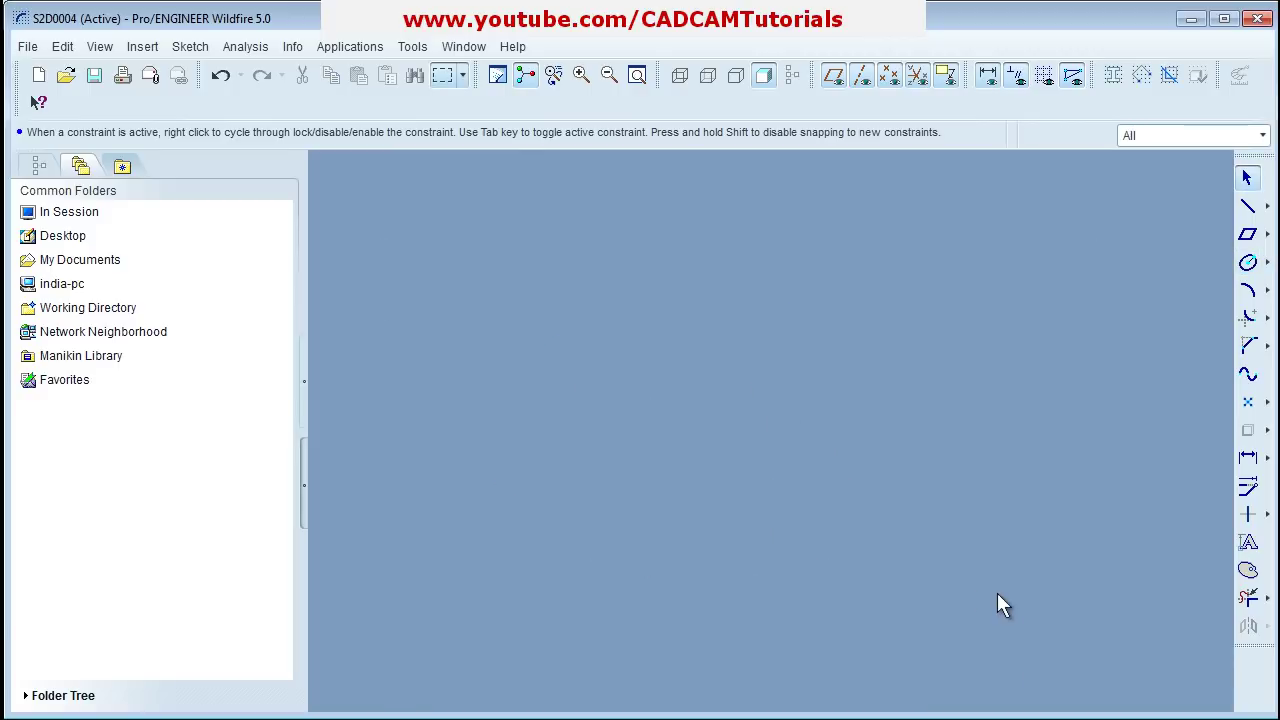
click(1267, 262)
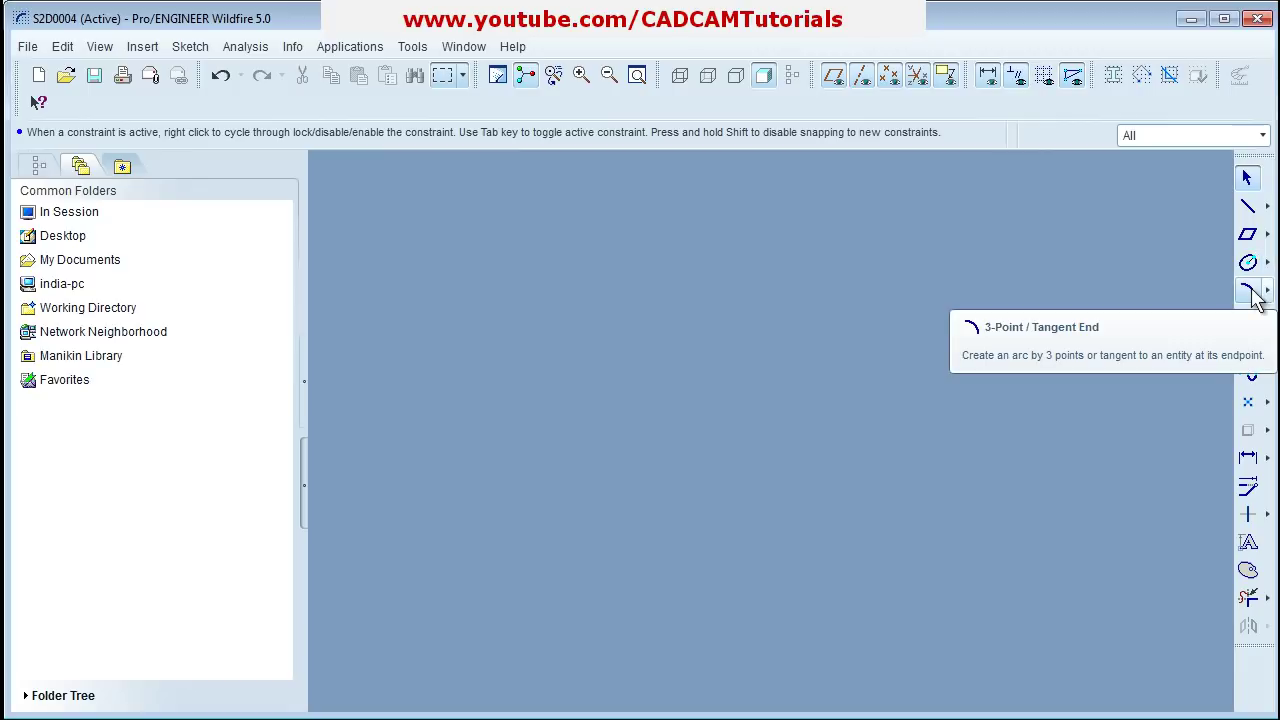
Step: Draw a 3-point arc of about 41 radius, rising from the lower left to the upper right and bulging to the upper left
click(1250, 290)
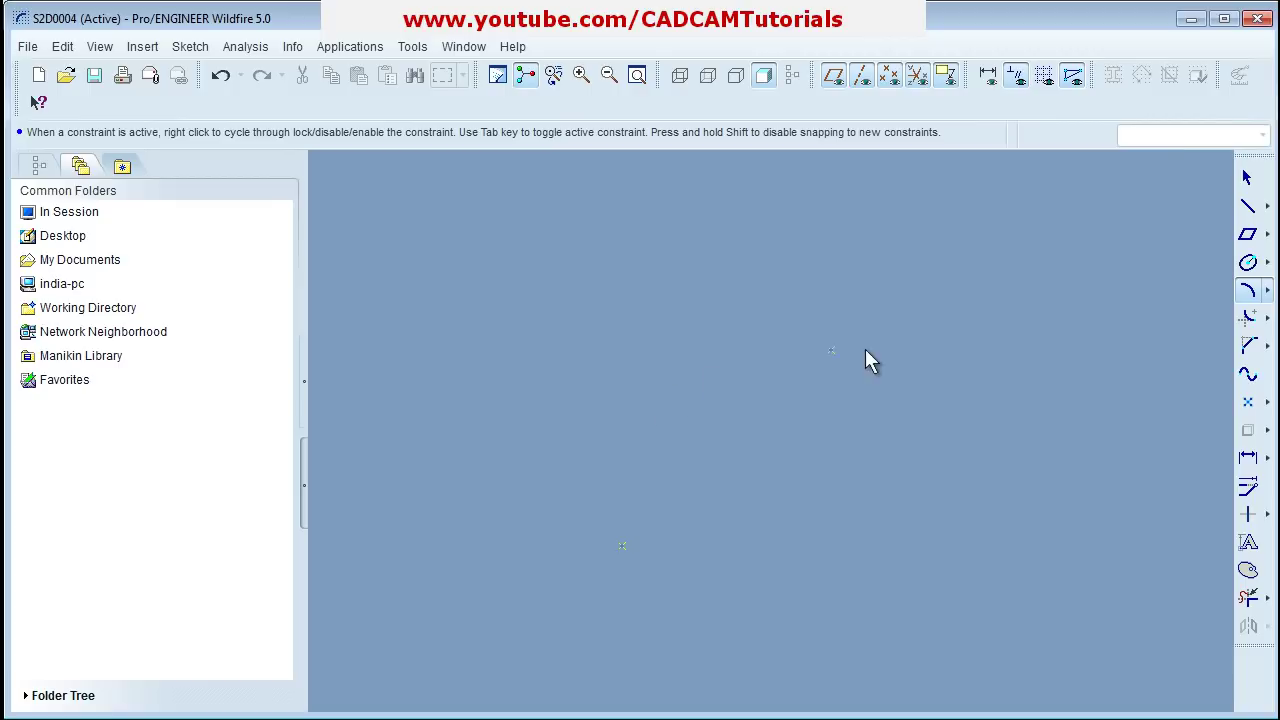
click(918, 317)
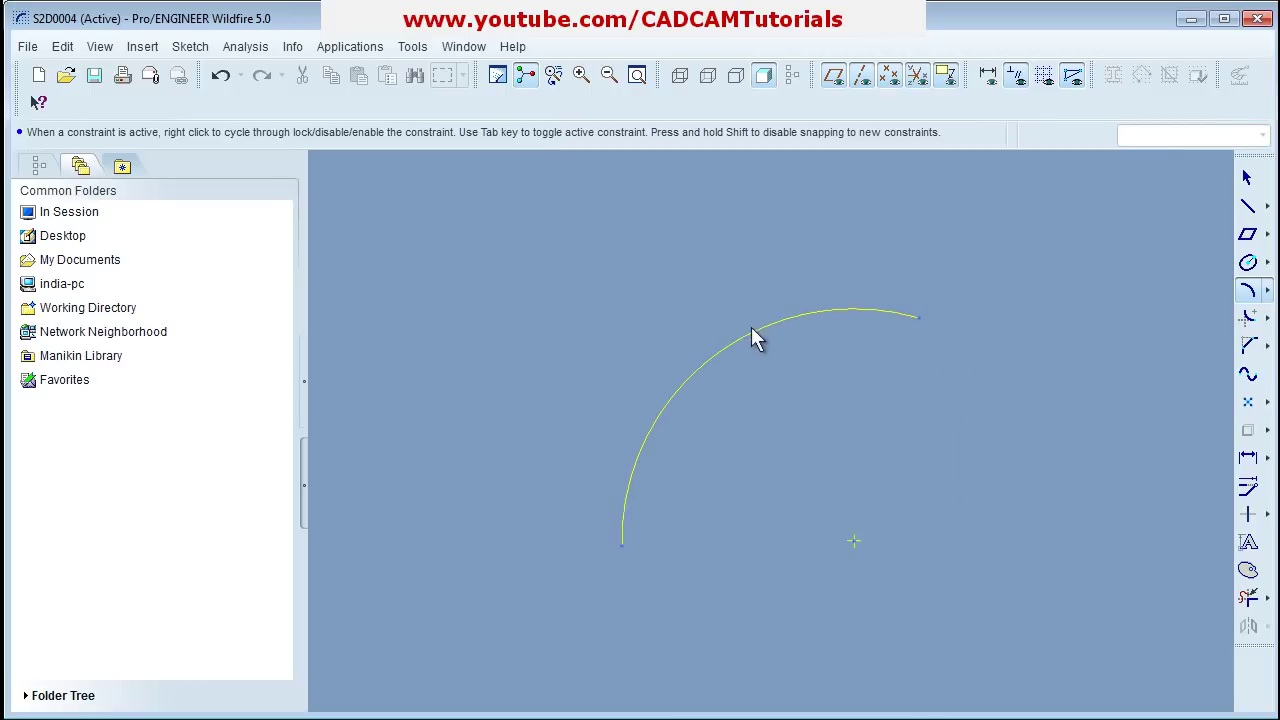
click(736, 316)
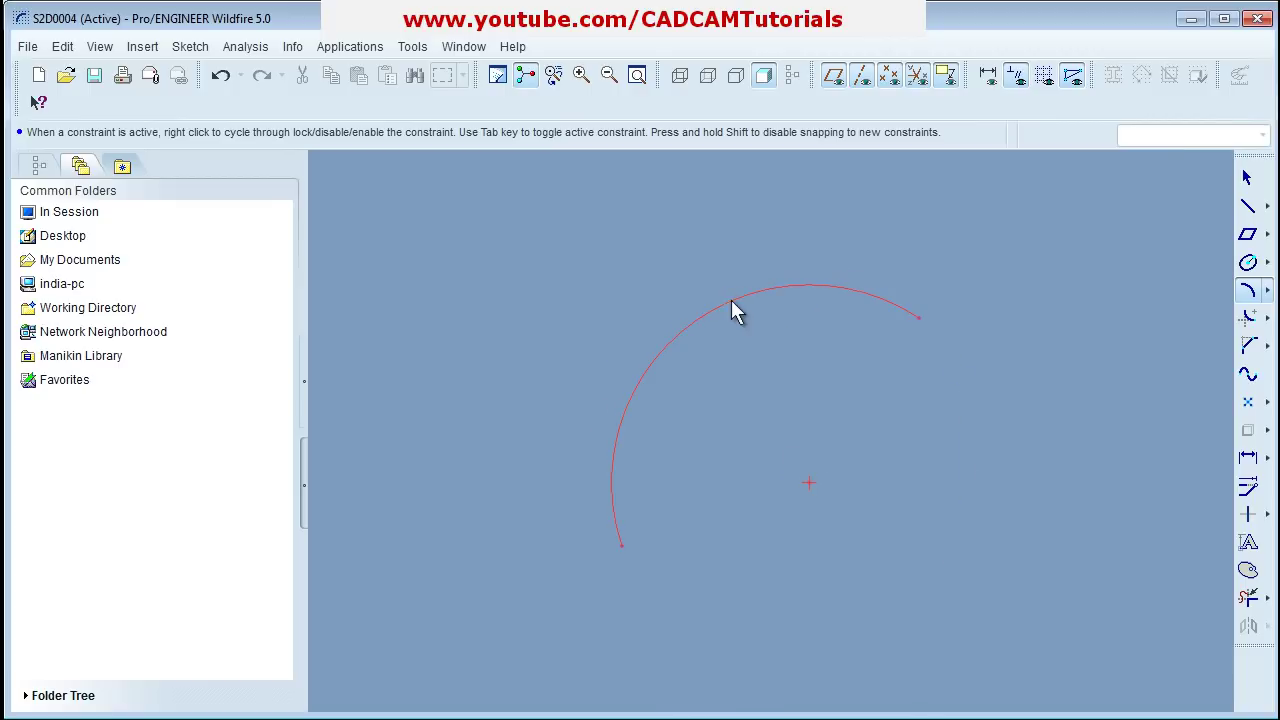
middle_click(820, 394)
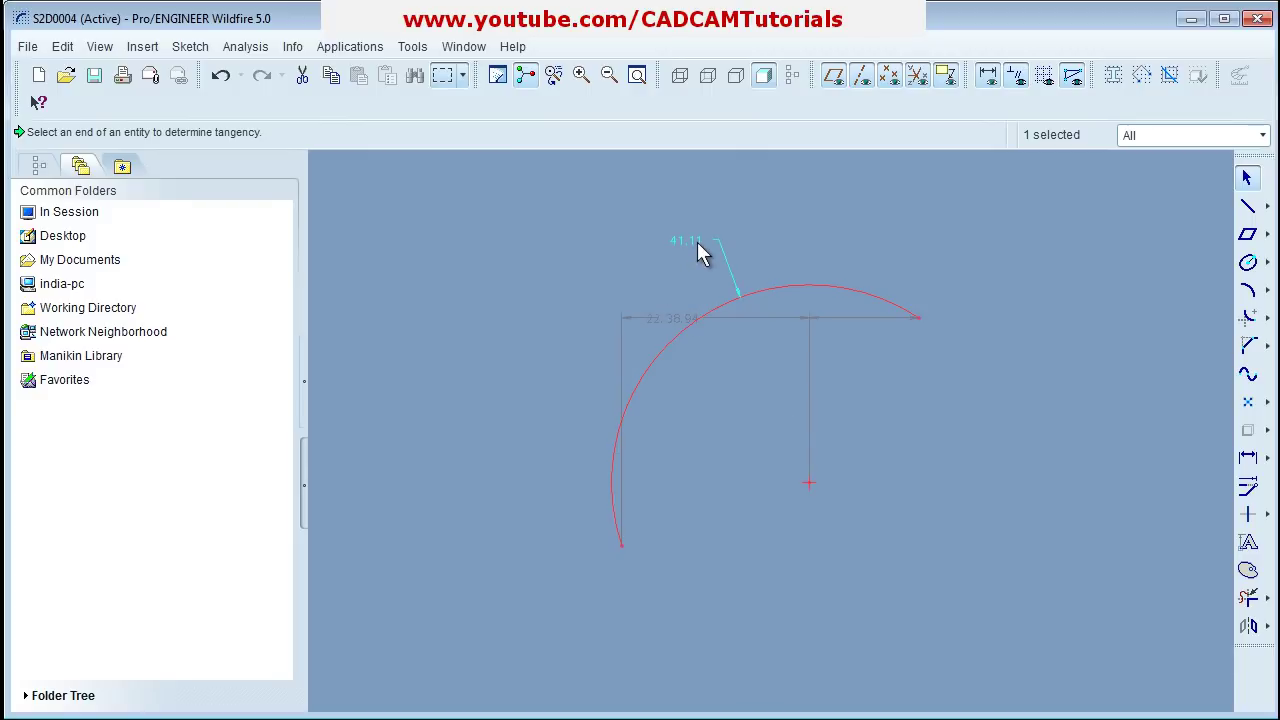
click(690, 380)
drag(464, 181, 1000, 612)
click(1018, 607)
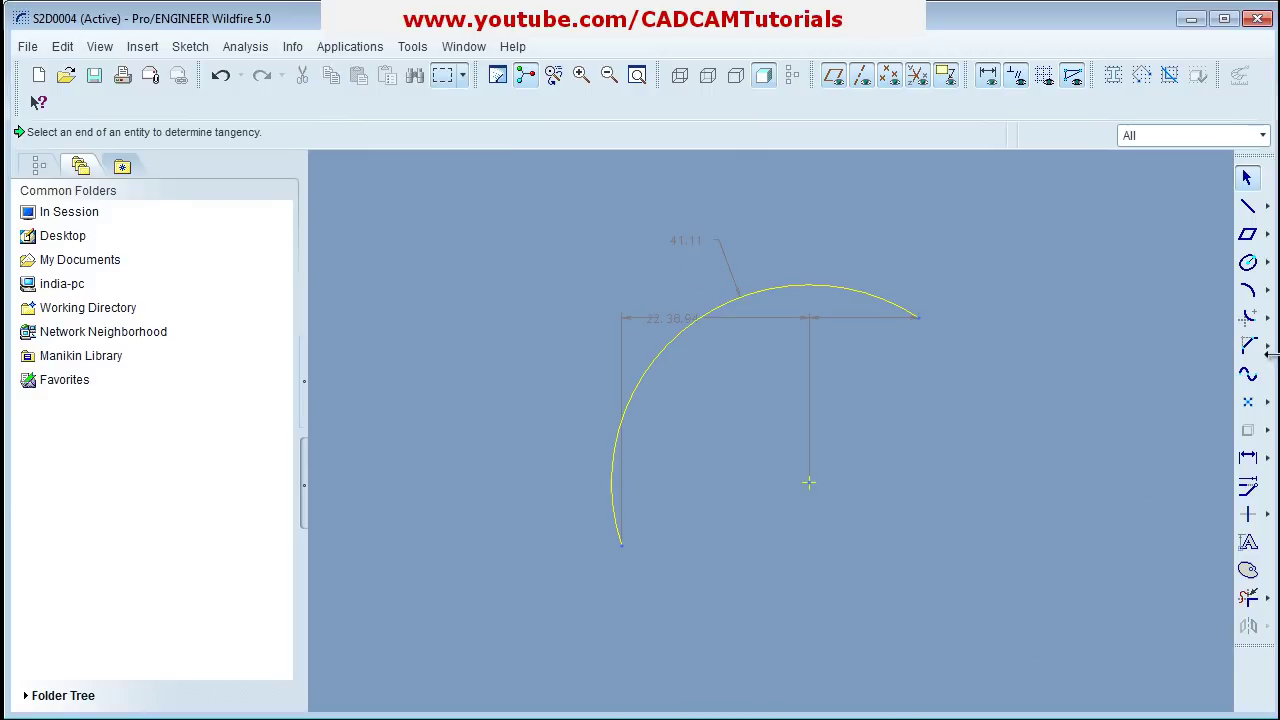
Step: Draw a concentric arc of about 59 radius outside the 3-point arc, extending beyond both of its ends
click(1267, 290)
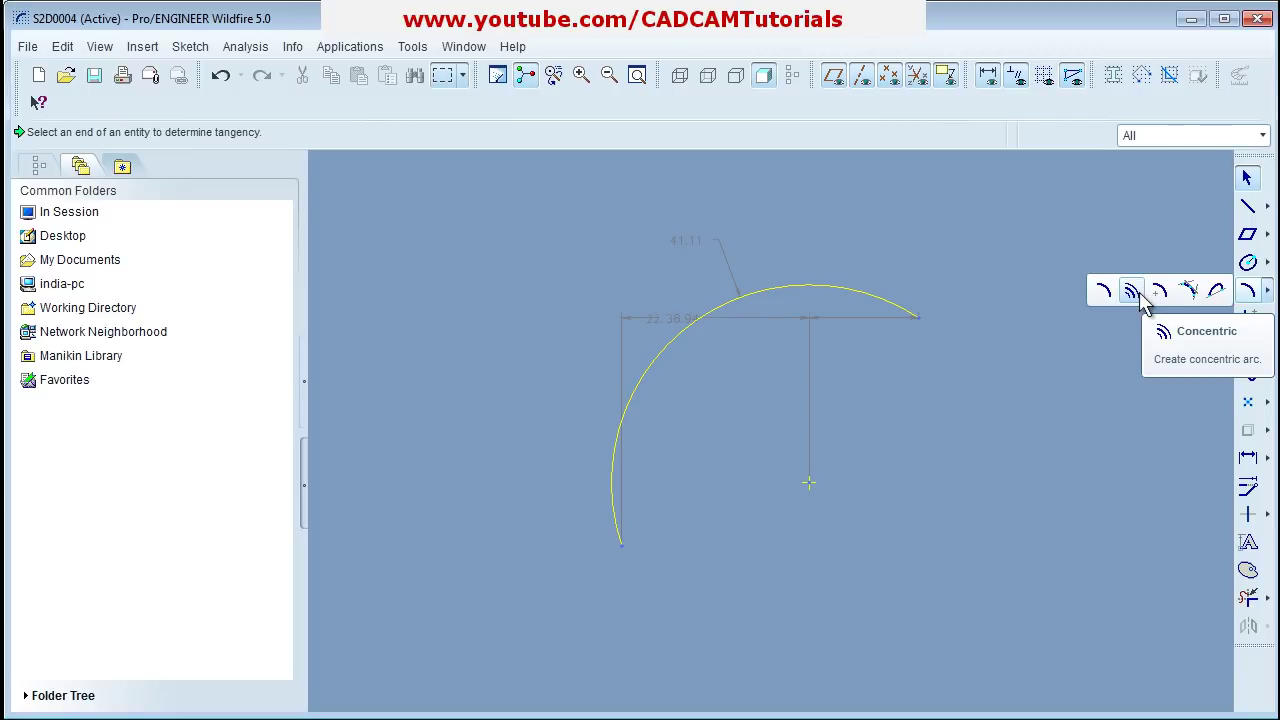
click(1131, 292)
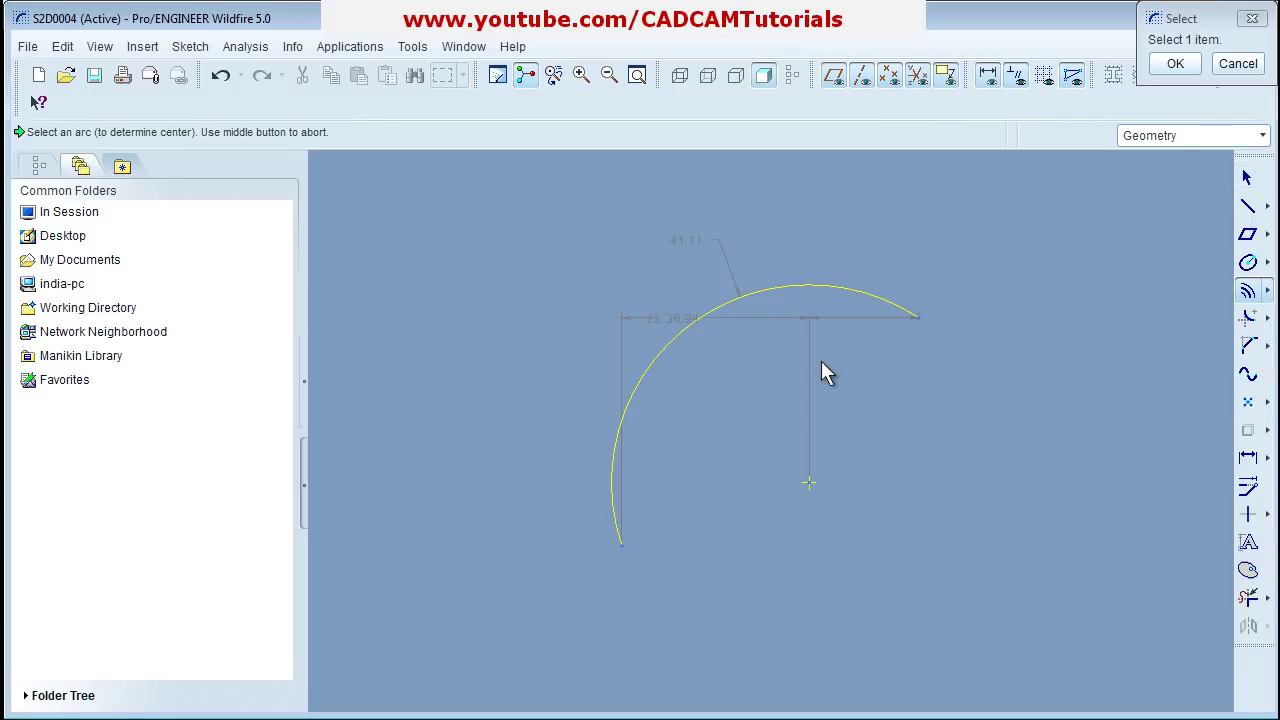
click(643, 370)
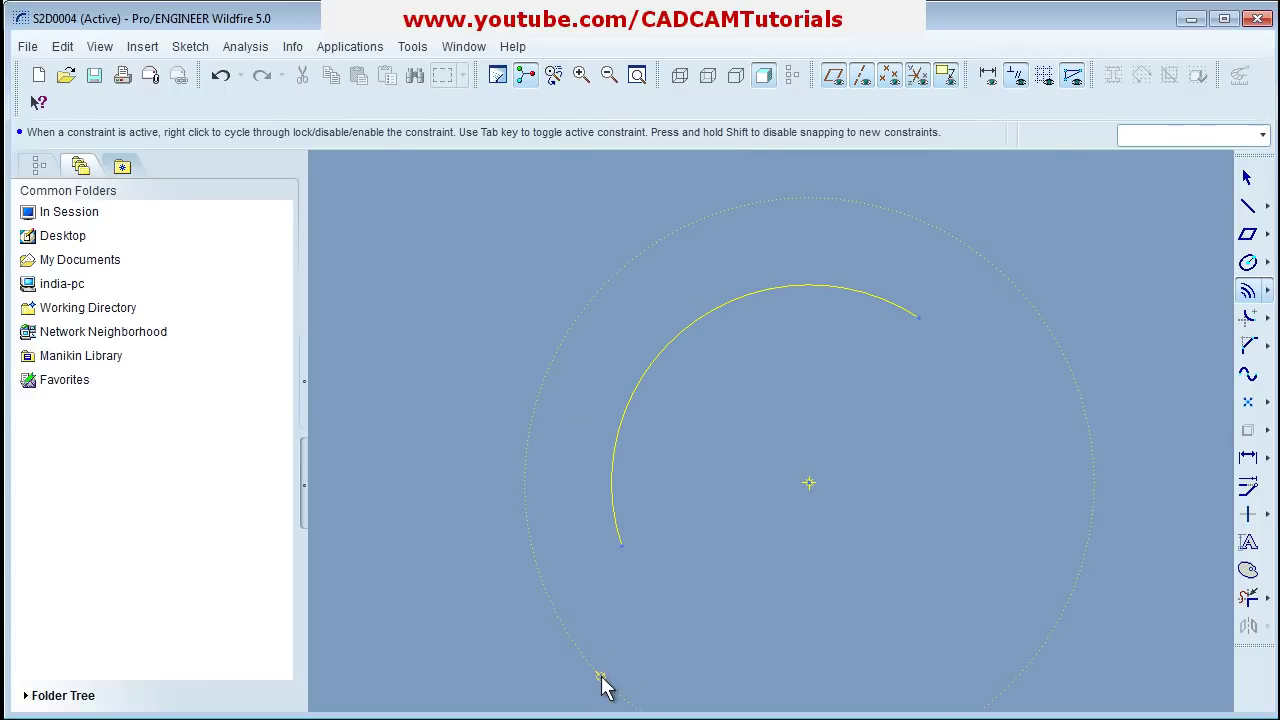
click(600, 677)
click(763, 204)
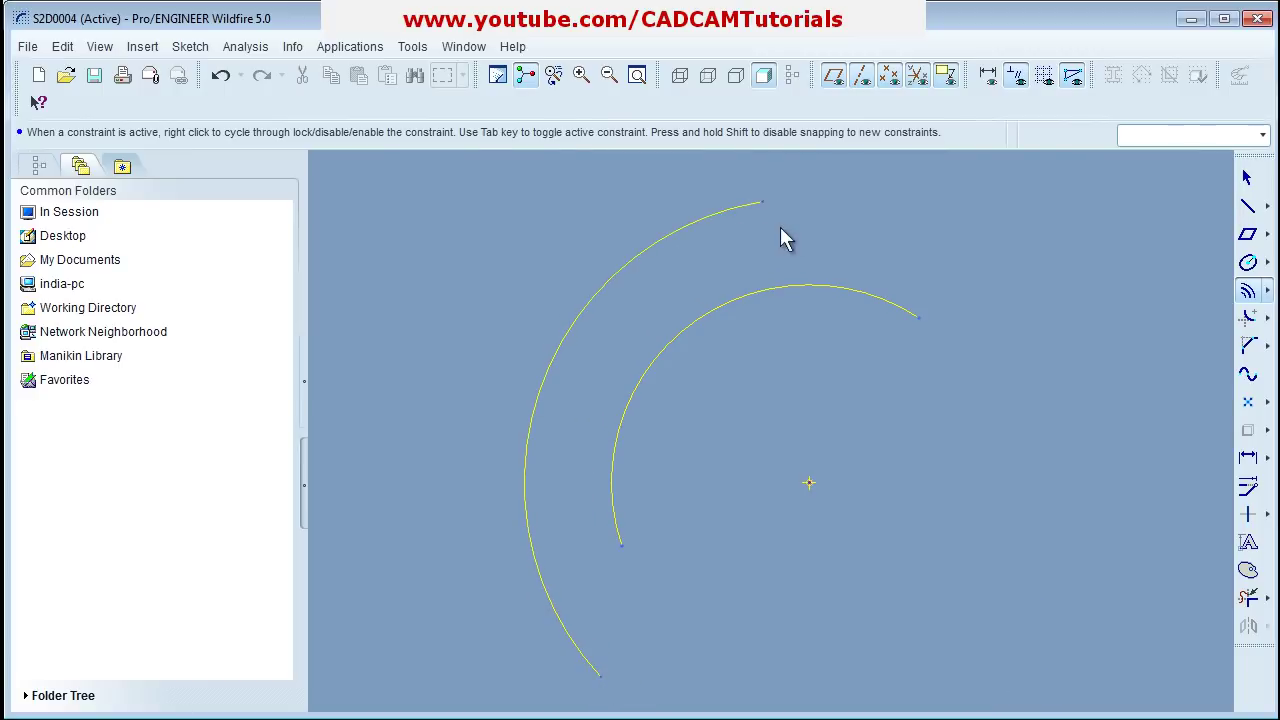
click(1021, 292)
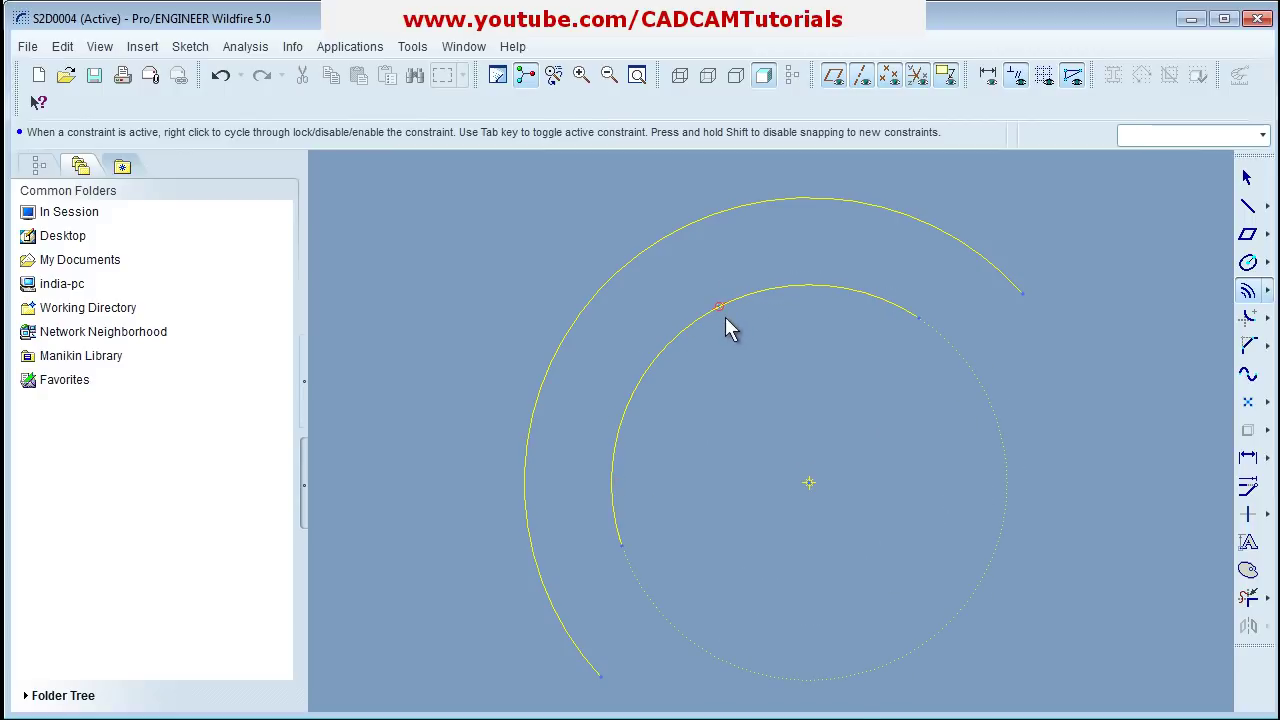
Step: Add two more concentric arcs of about 77 and 96 radius to the left of the existing arcs
click(450, 572)
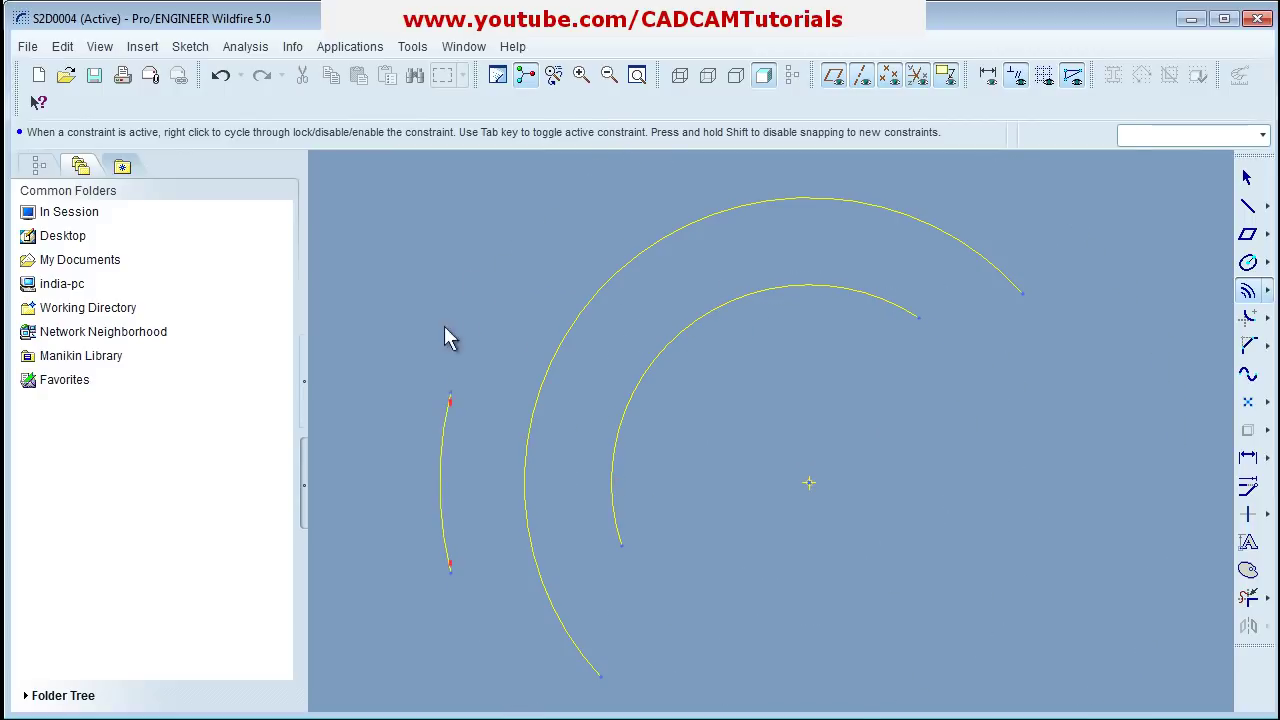
click(514, 260)
click(350, 527)
click(419, 237)
middle_click(460, 409)
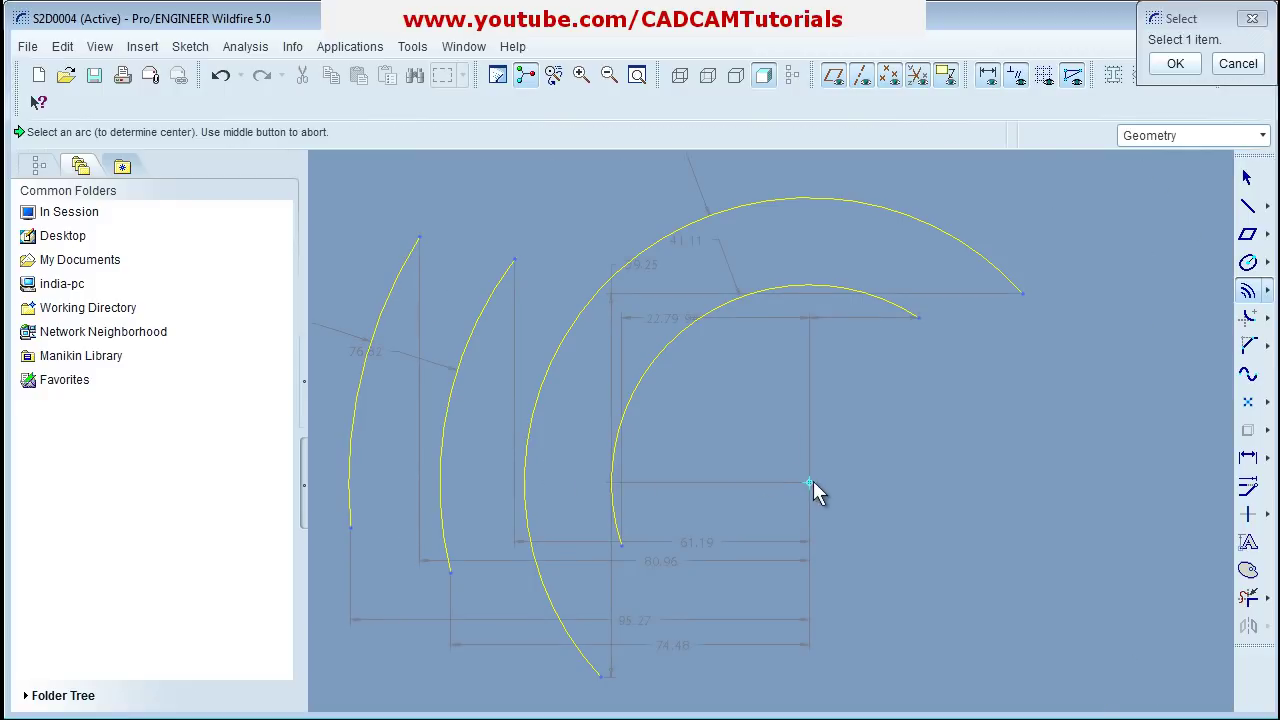
middle_click(872, 405)
Step: Refit the sketch in the view and delete all four arcs with their dimensions
scroll(905, 227, up, 3)
click(641, 85)
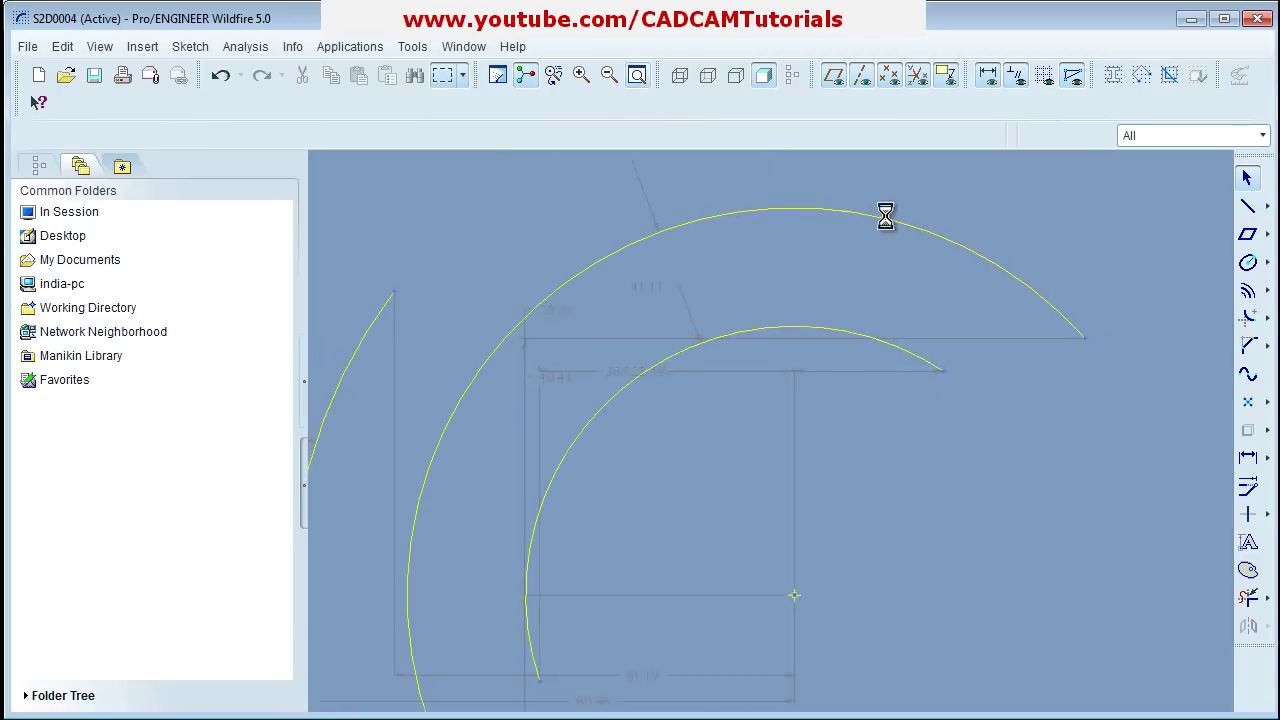
mouse_move(1090, 176)
mouse_down()
mouse_move(600, 503)
mouse_move(441, 656)
mouse_up()
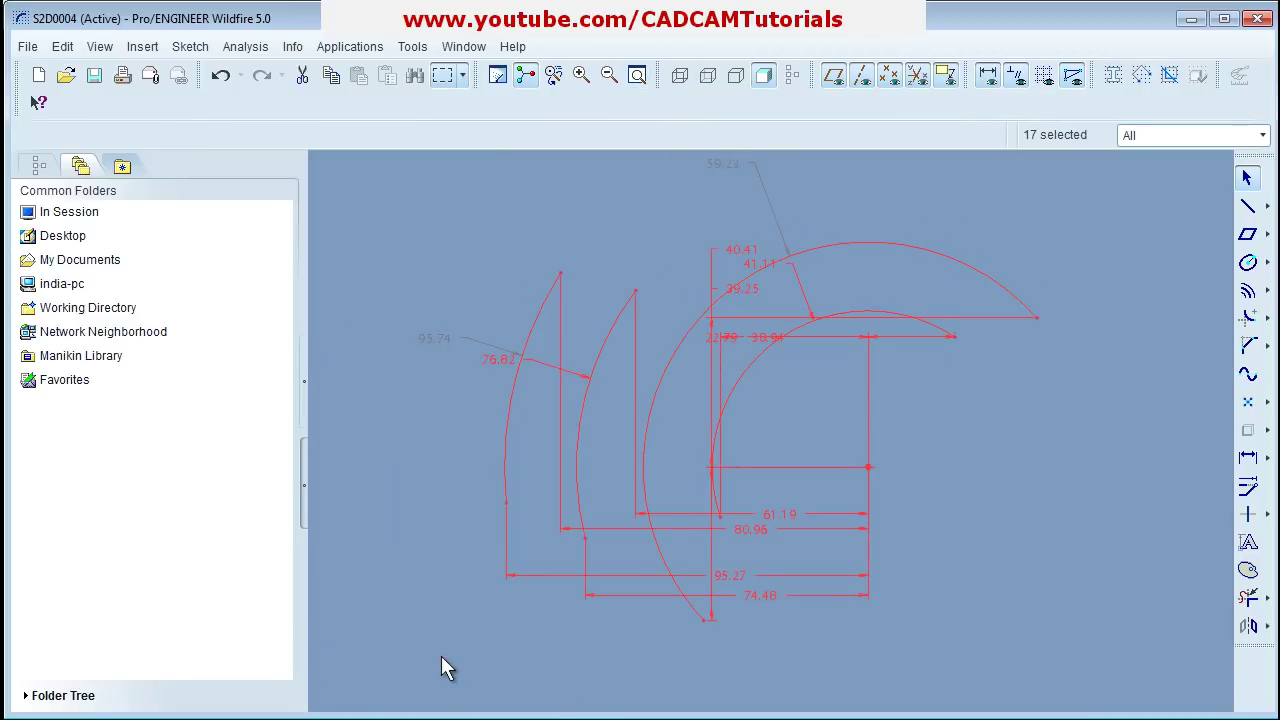
key(Delete)
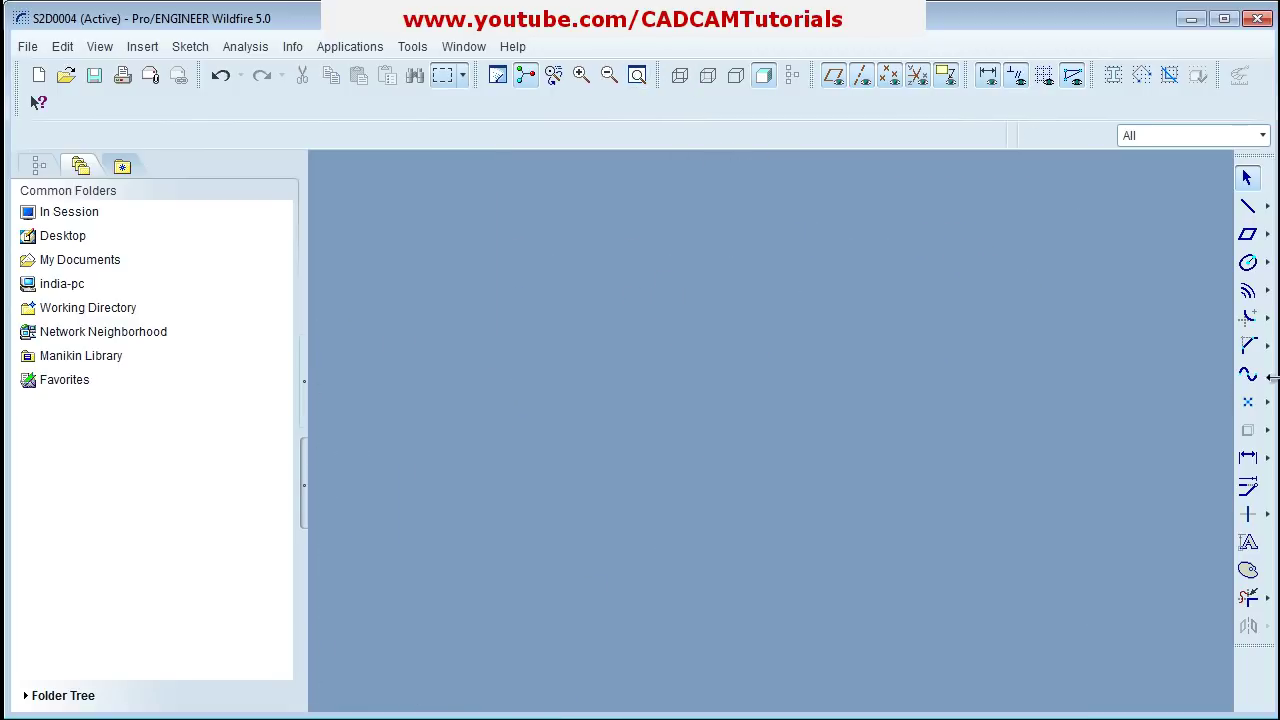
Step: Draw a center-and-ends arc starting right of its center and ending above it, and delete the arc with its dimensions
click(1267, 290)
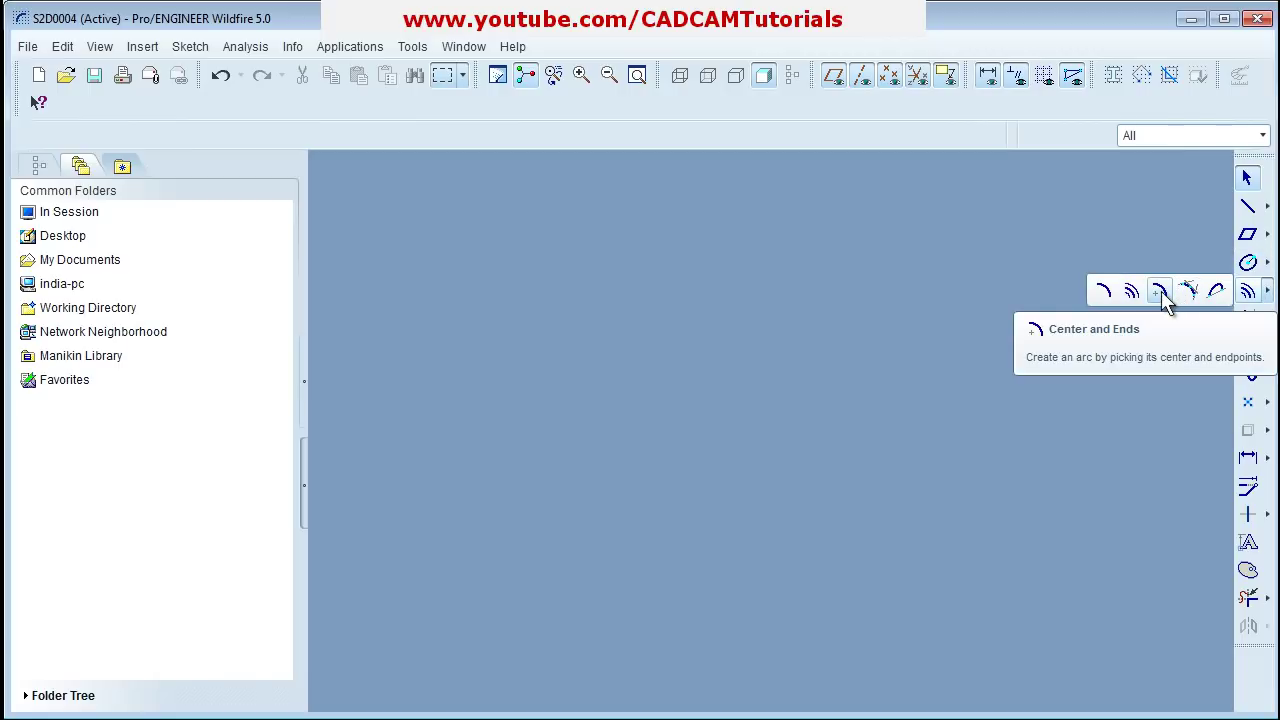
click(1168, 292)
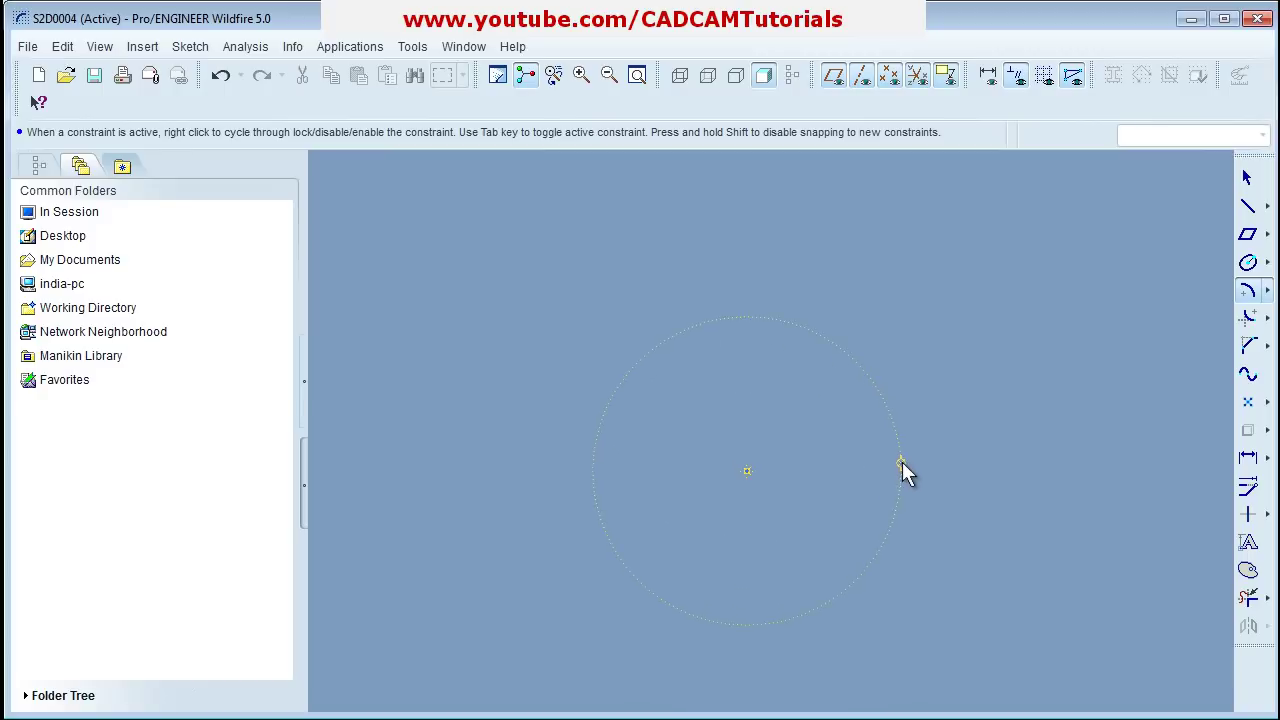
click(931, 472)
click(718, 346)
middle_click(645, 457)
drag(948, 496, 1055, 563)
key(Delete)
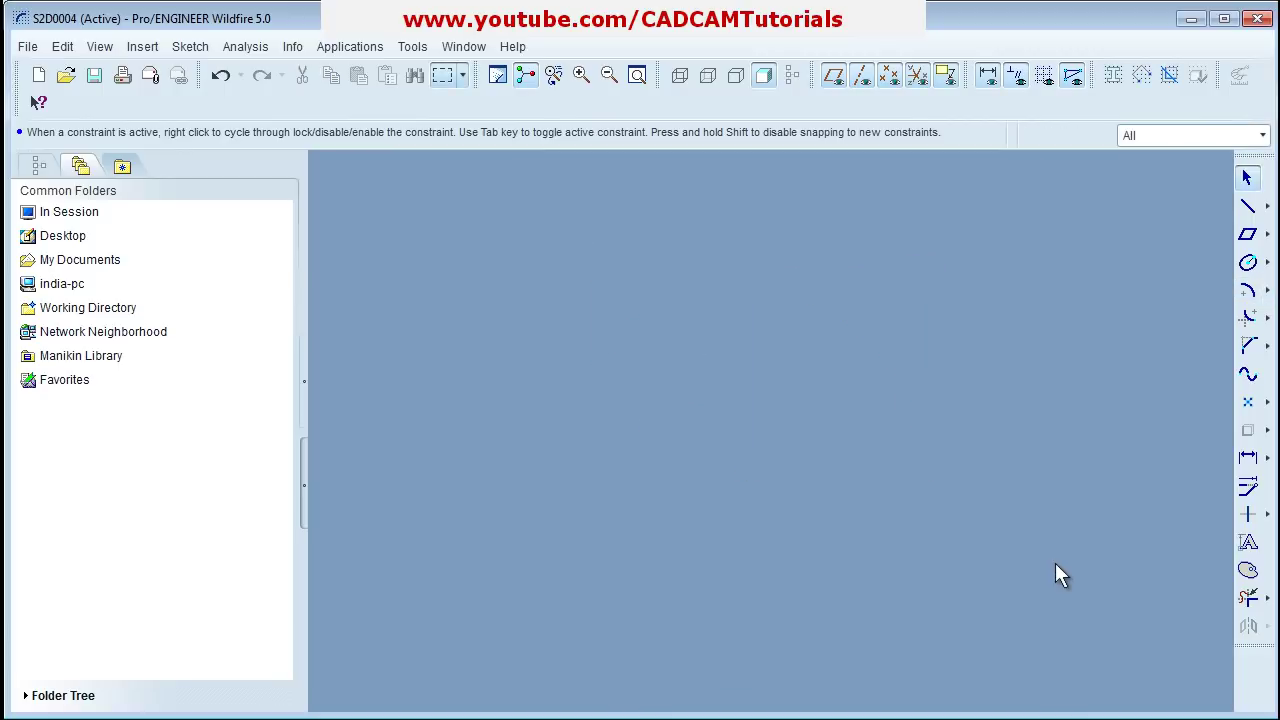
Step: Draw a conic arc between two horizontally level endpoints, peaking high above their middle, and delete it with its reference line and dimensions
click(1267, 290)
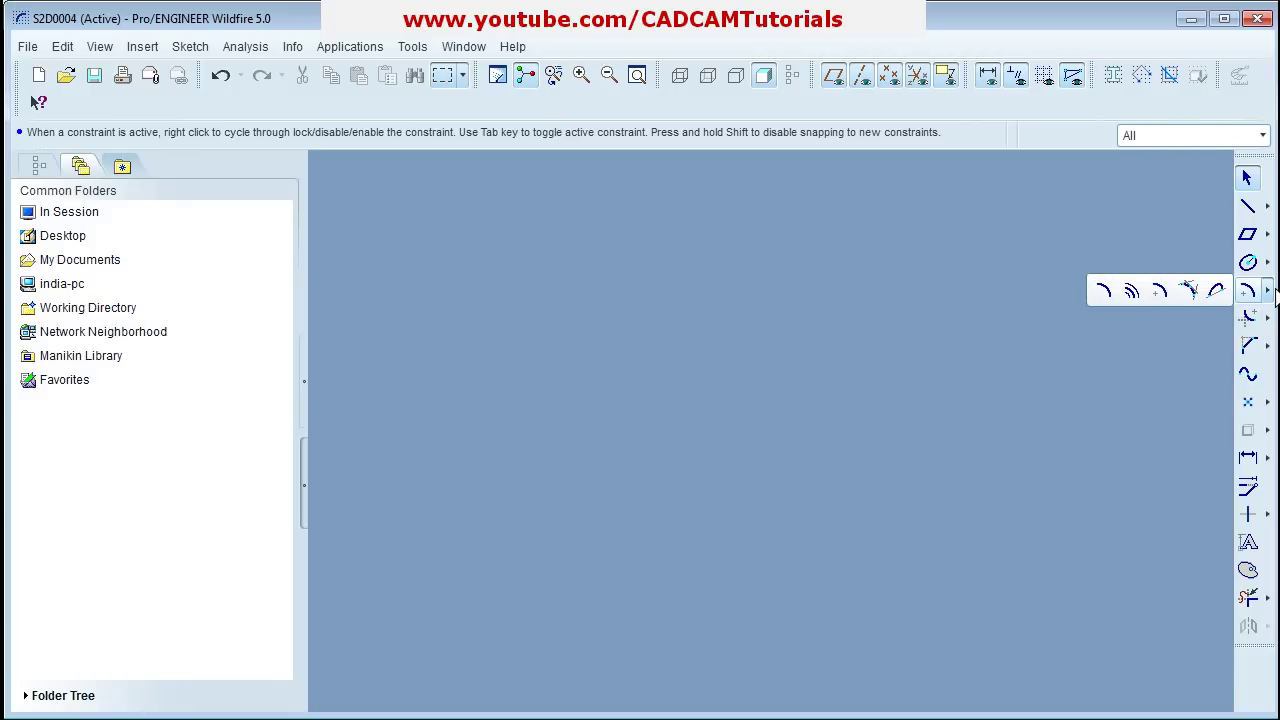
click(1216, 292)
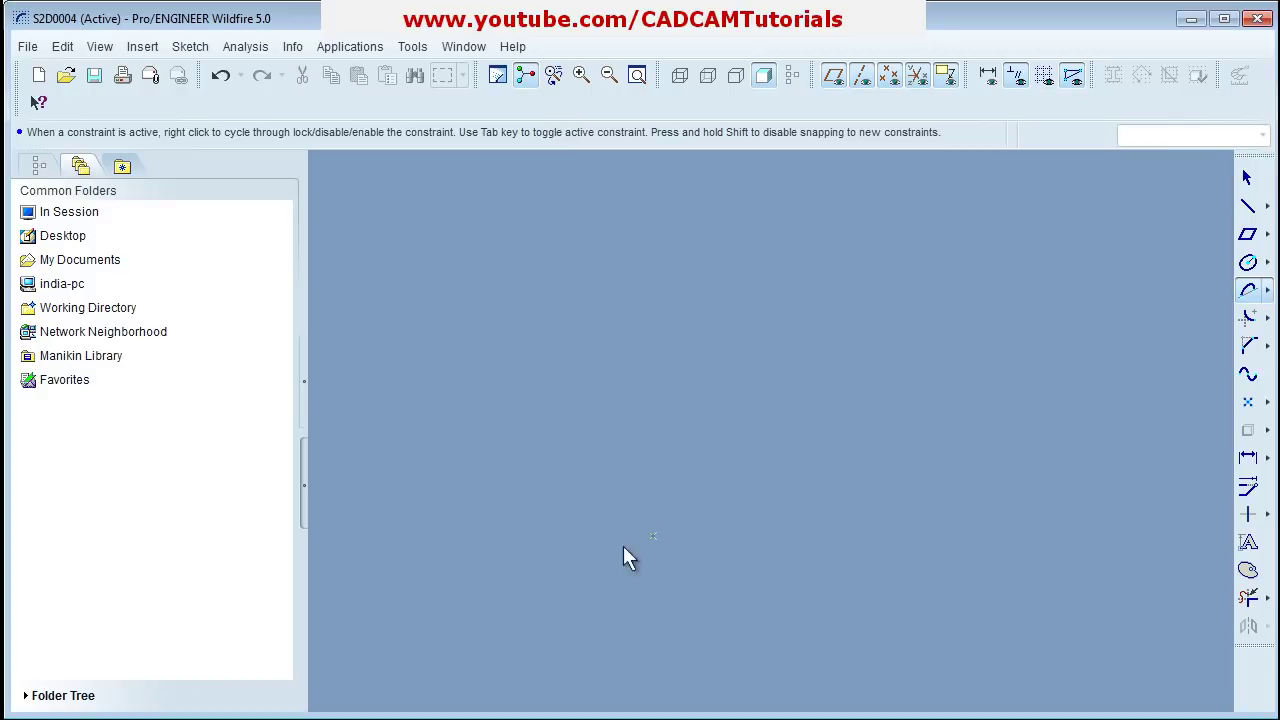
click(895, 557)
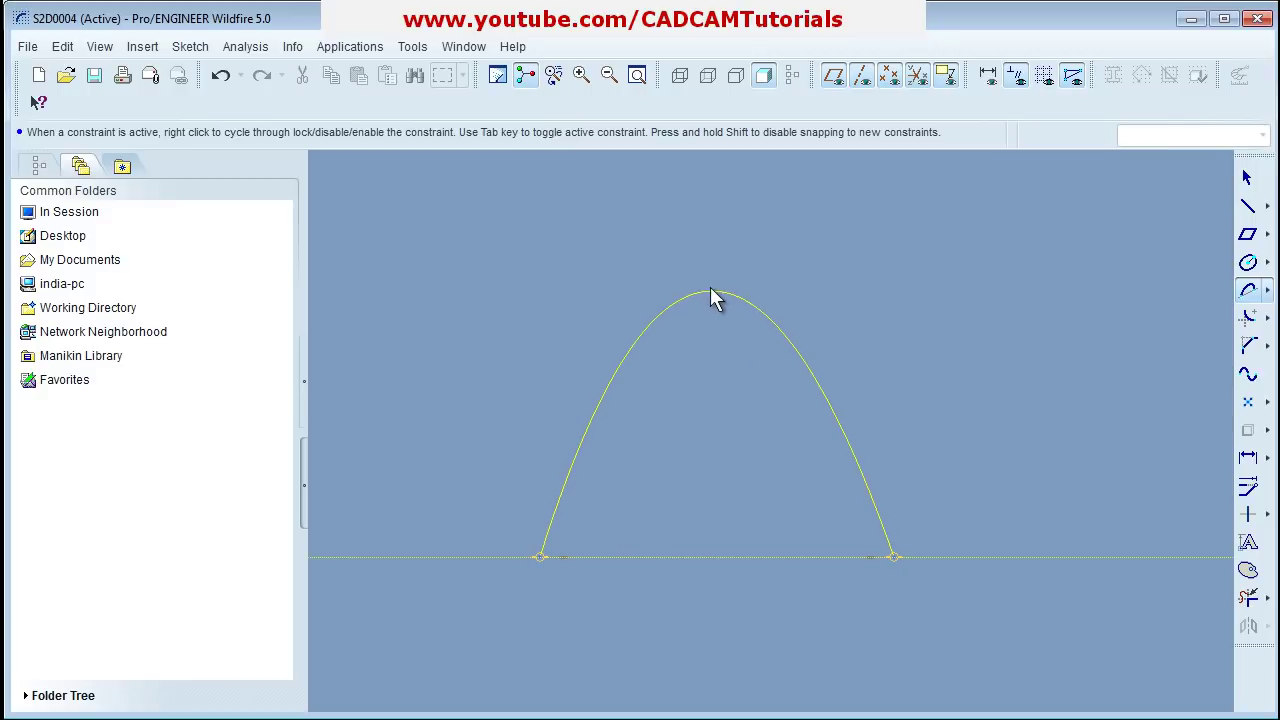
click(704, 284)
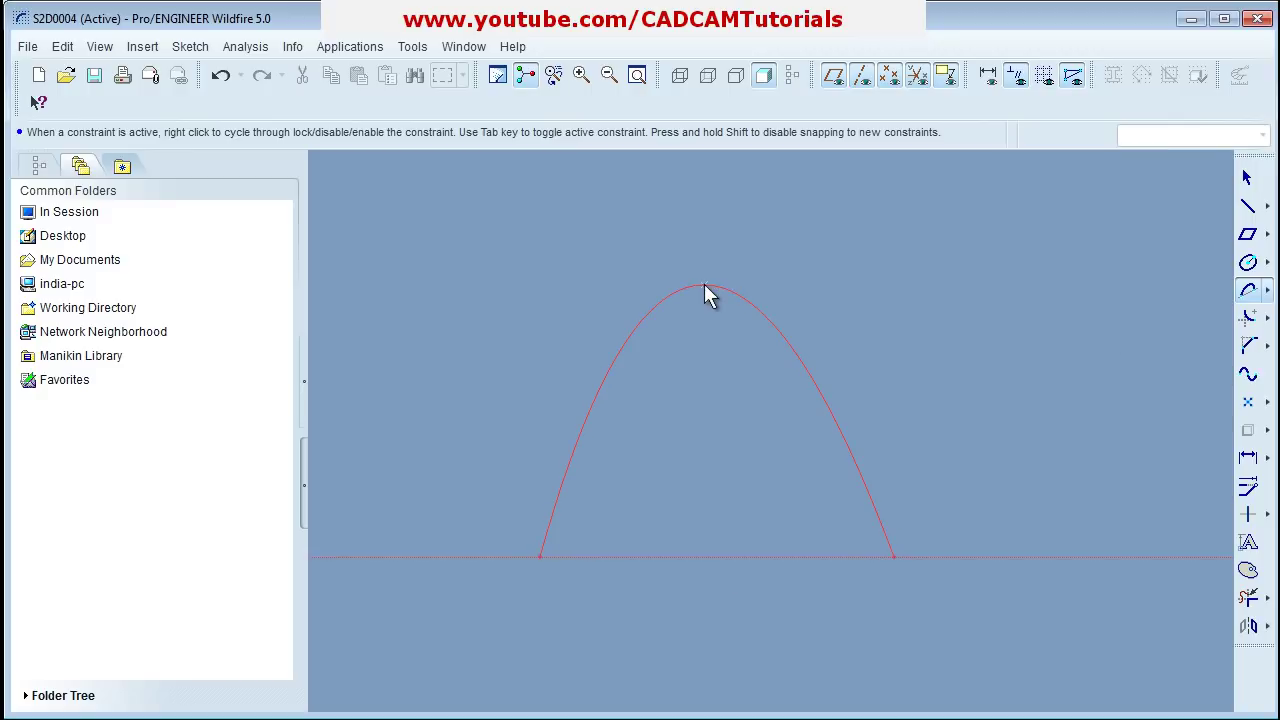
middle_click(718, 481)
drag(406, 162, 1052, 630)
key(Delete)
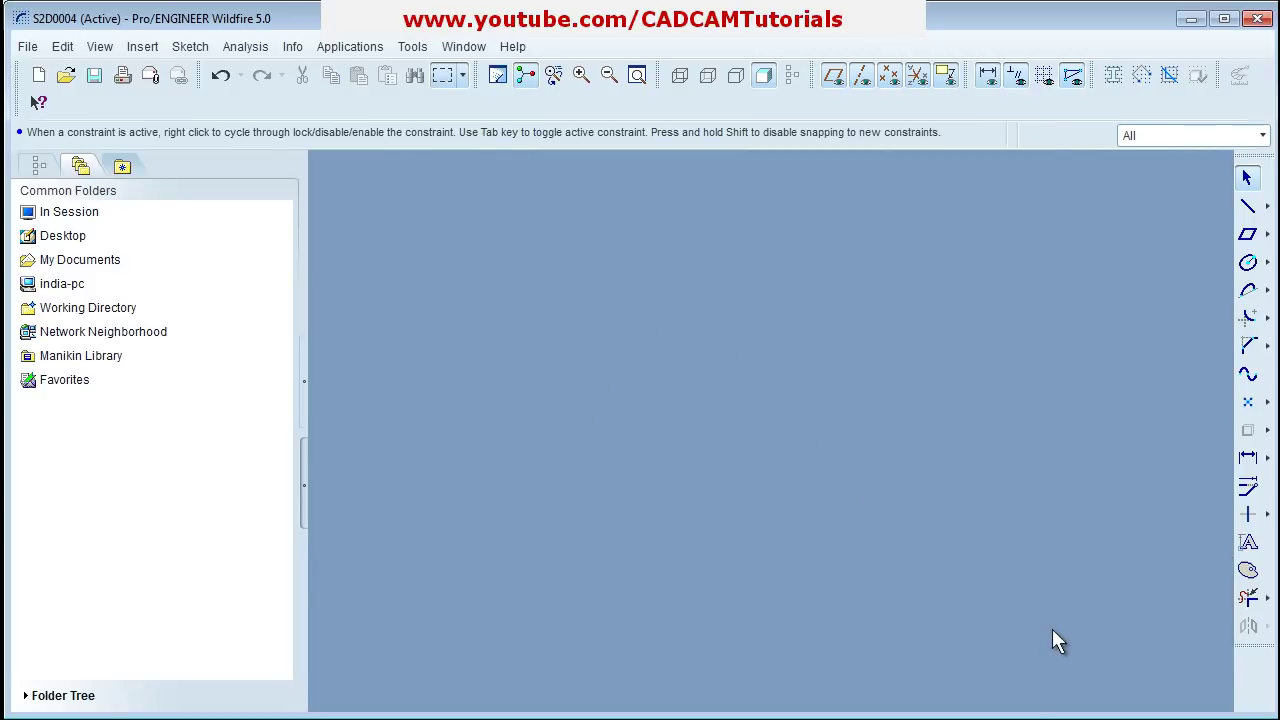